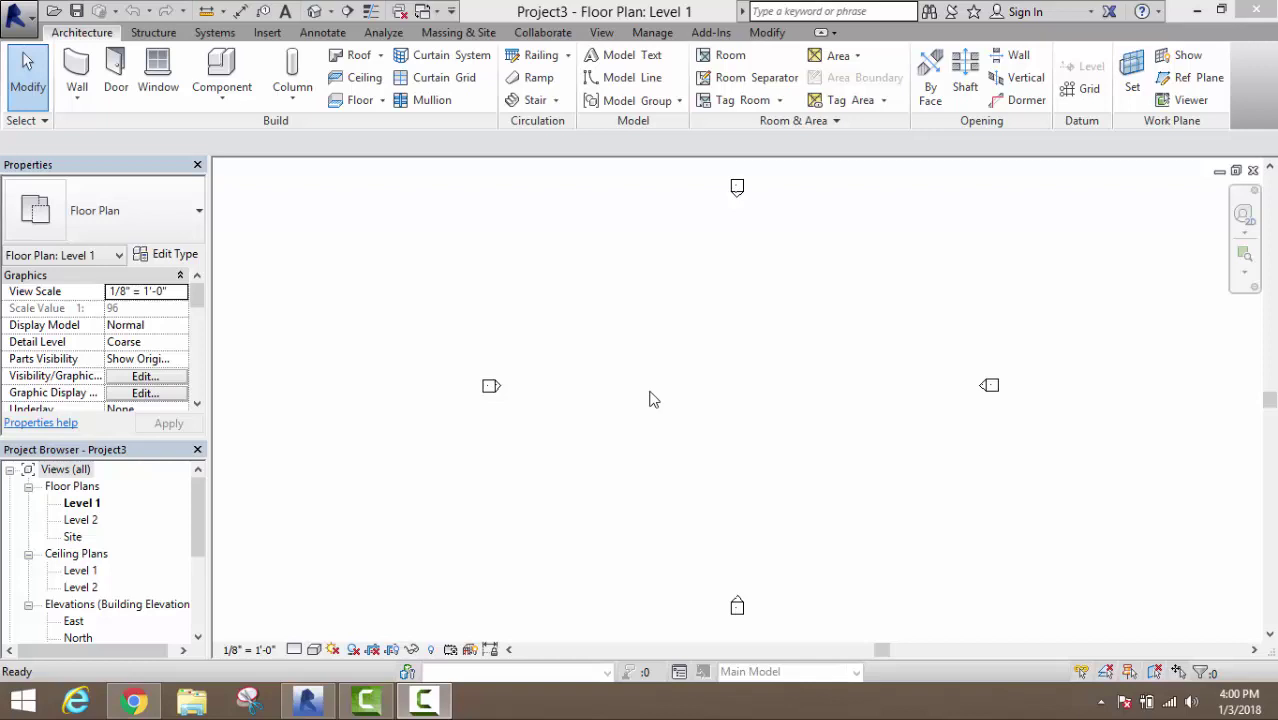
- Browse the View tab's interface panel options, then return to the Architecture tools
left_click(638, 339)
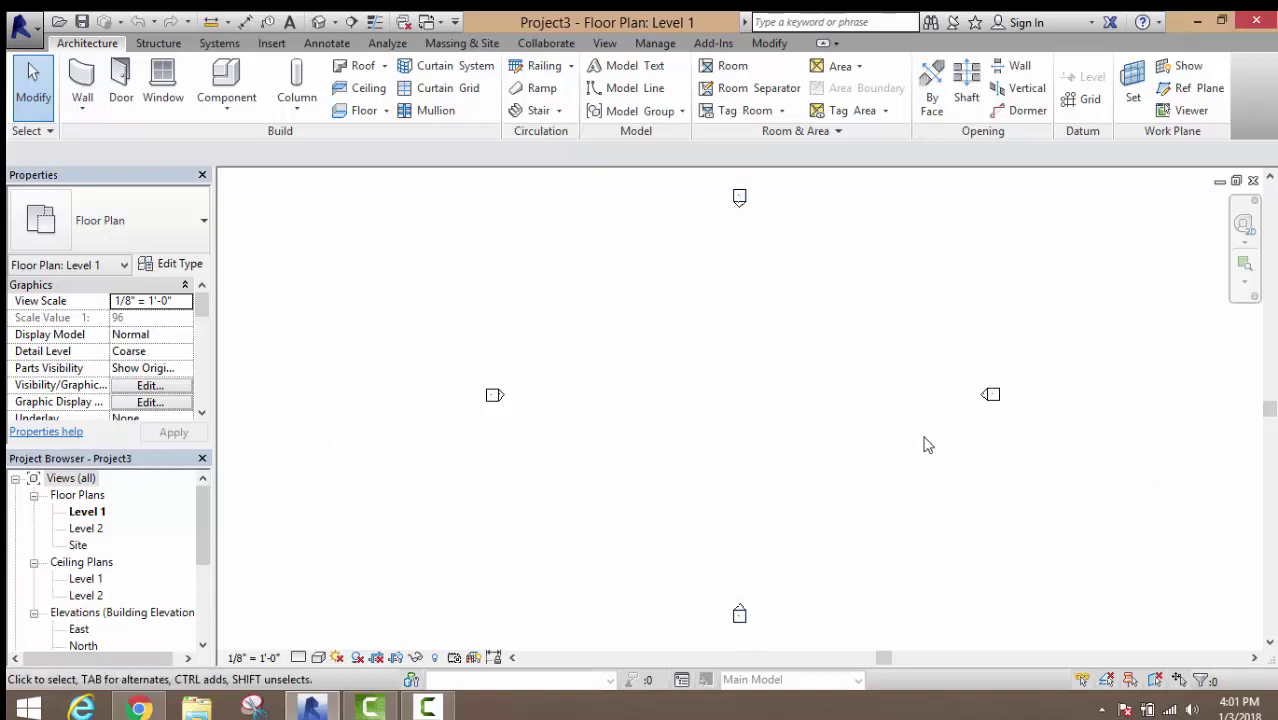
middle_click_drag(913, 436, 836, 437)
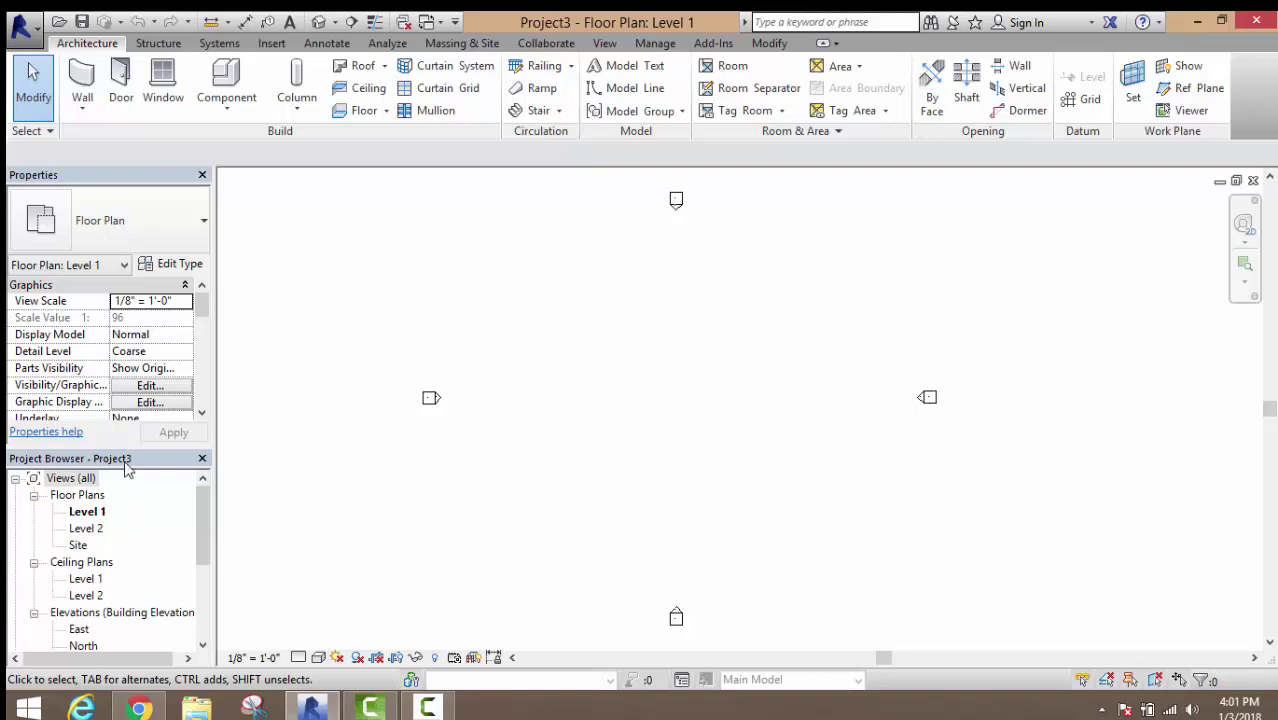
left_click(606, 47)
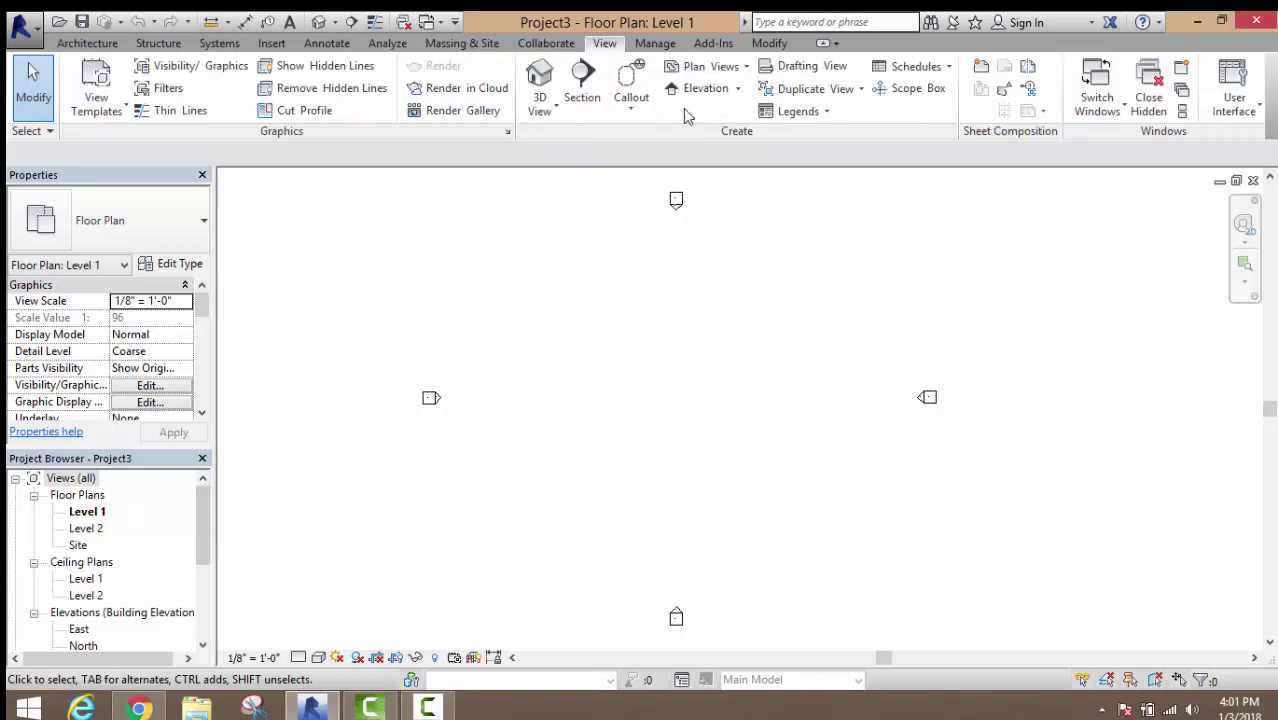
left_click(1236, 106)
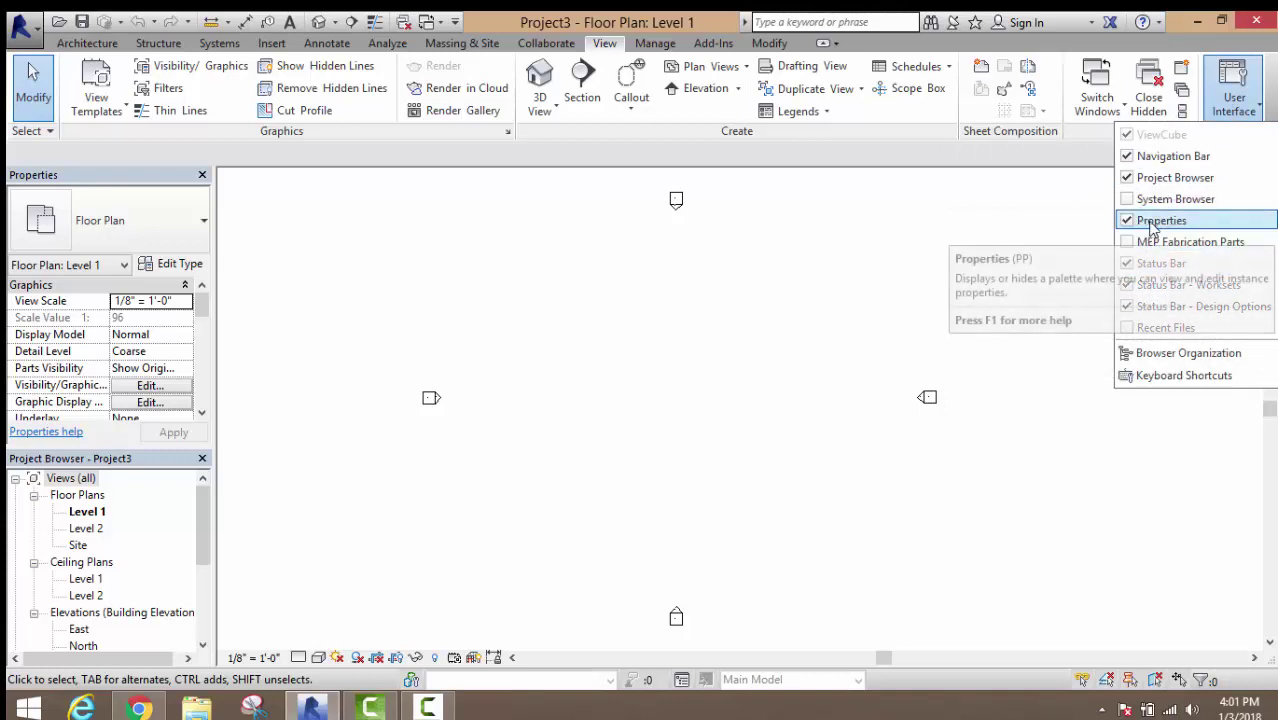
left_click(87, 43)
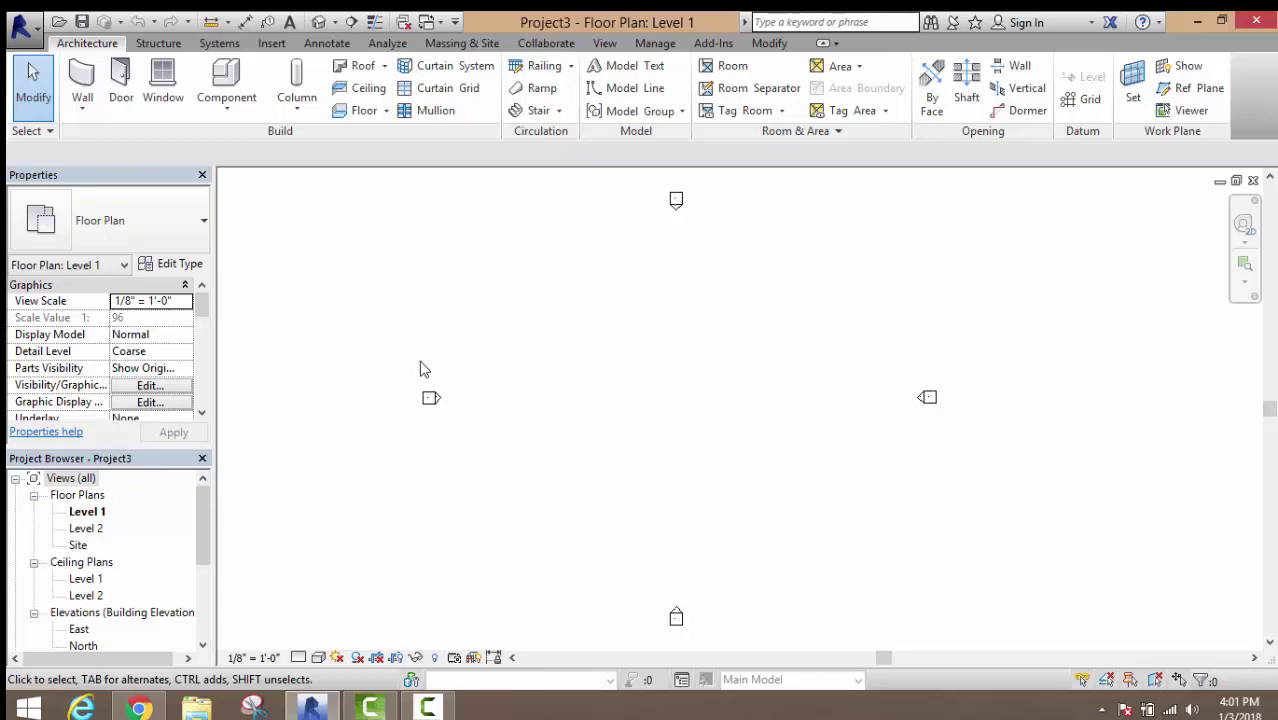
- In Project Units (UN), keep feet and fractional inches as the length format
key("u")
key("n")
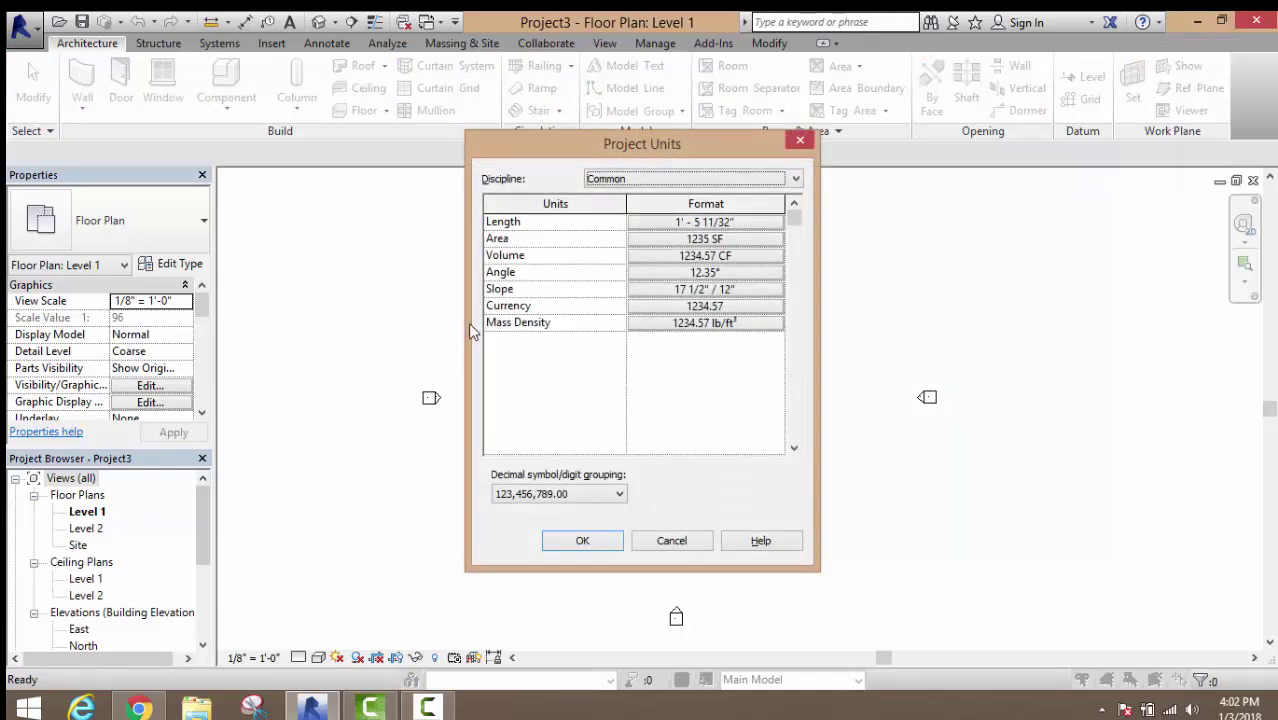
left_click(690, 226)
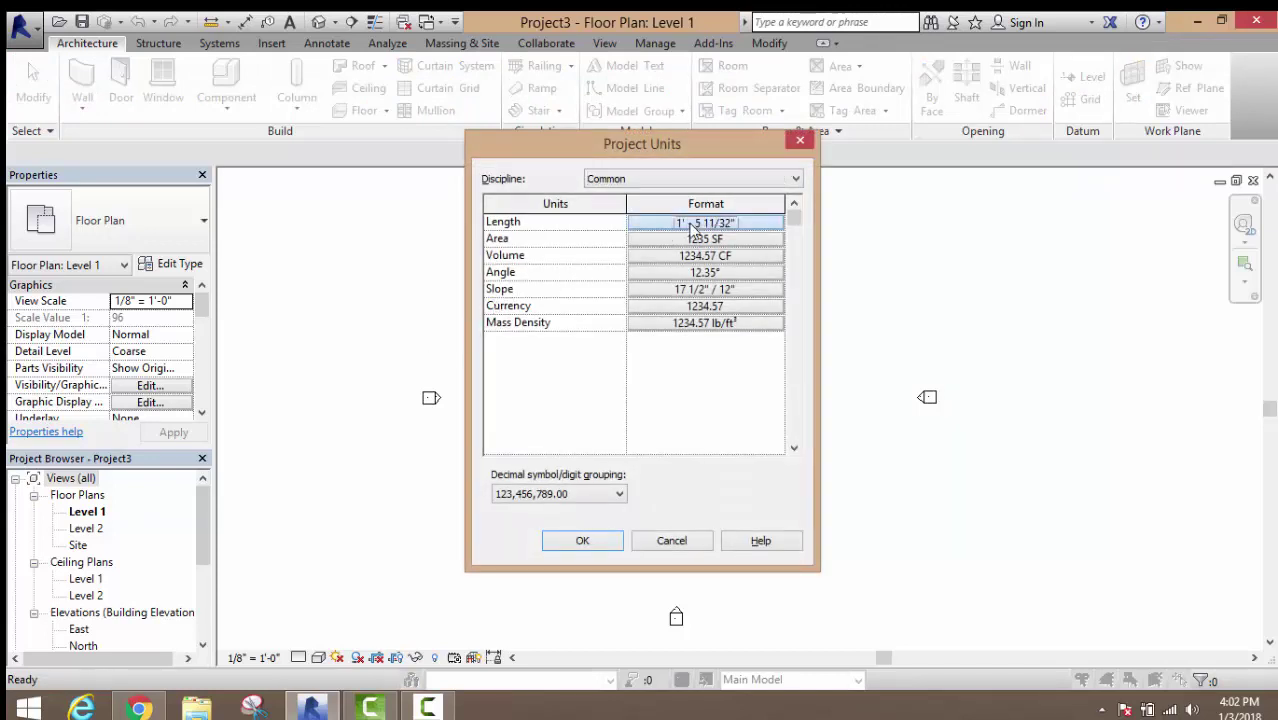
left_click(680, 258)
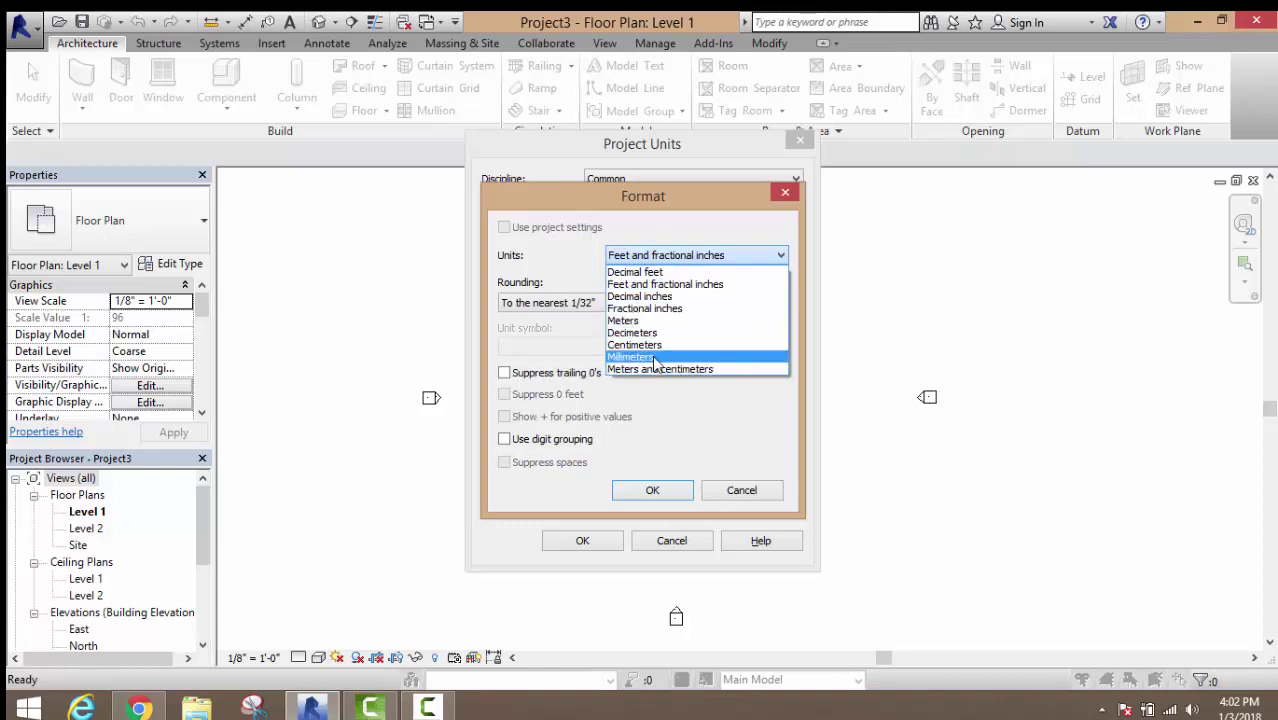
left_click(659, 285)
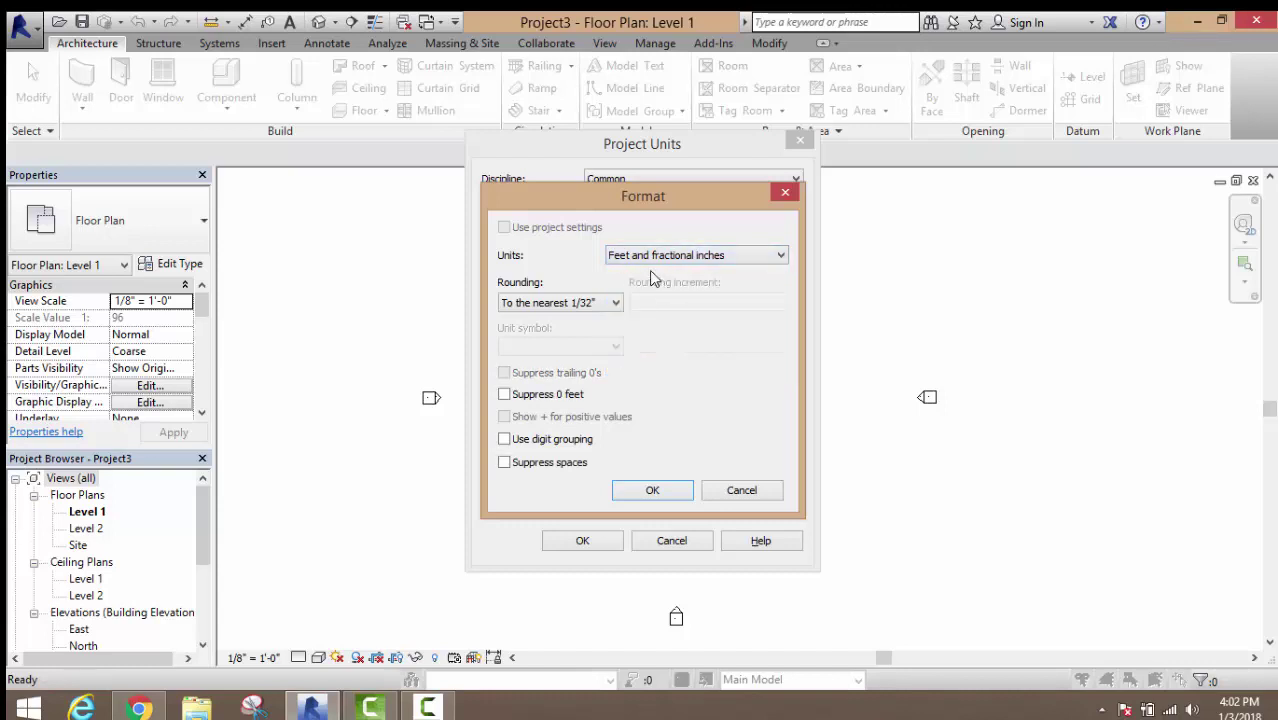
left_click(652, 490)
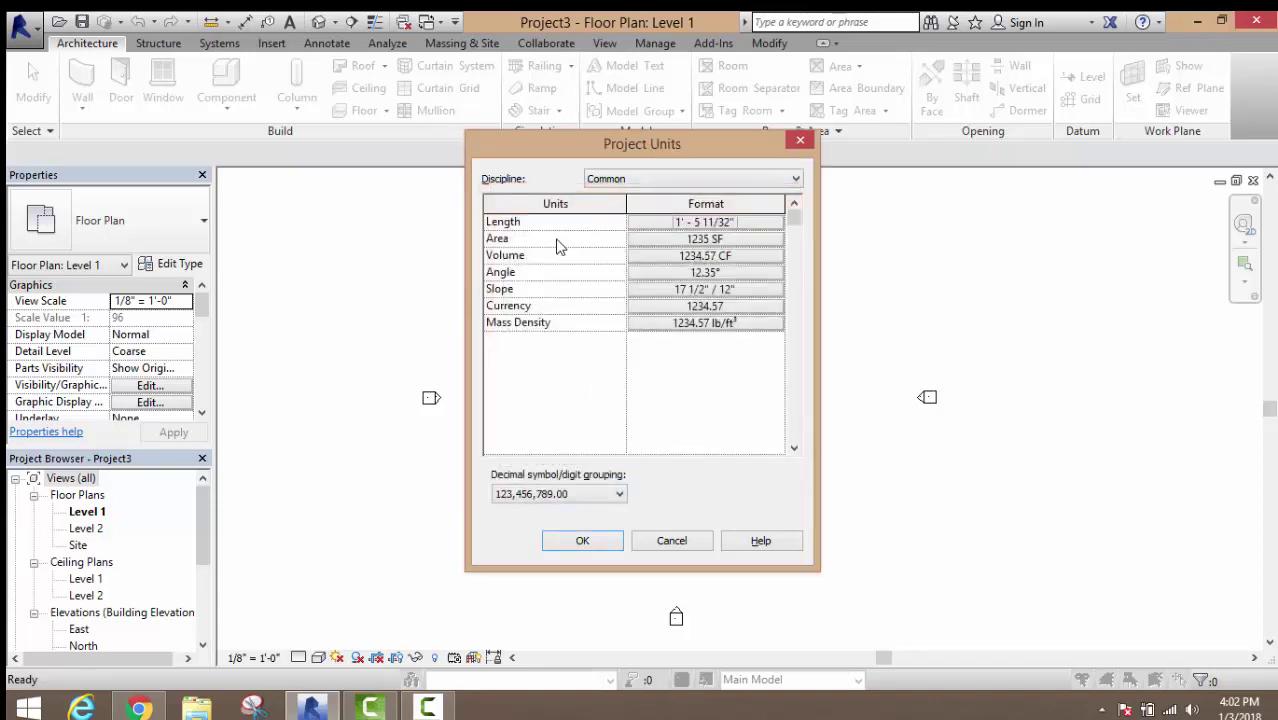
- Keep square feet for area and cubic feet for volume, then apply the project units
left_click(702, 243)
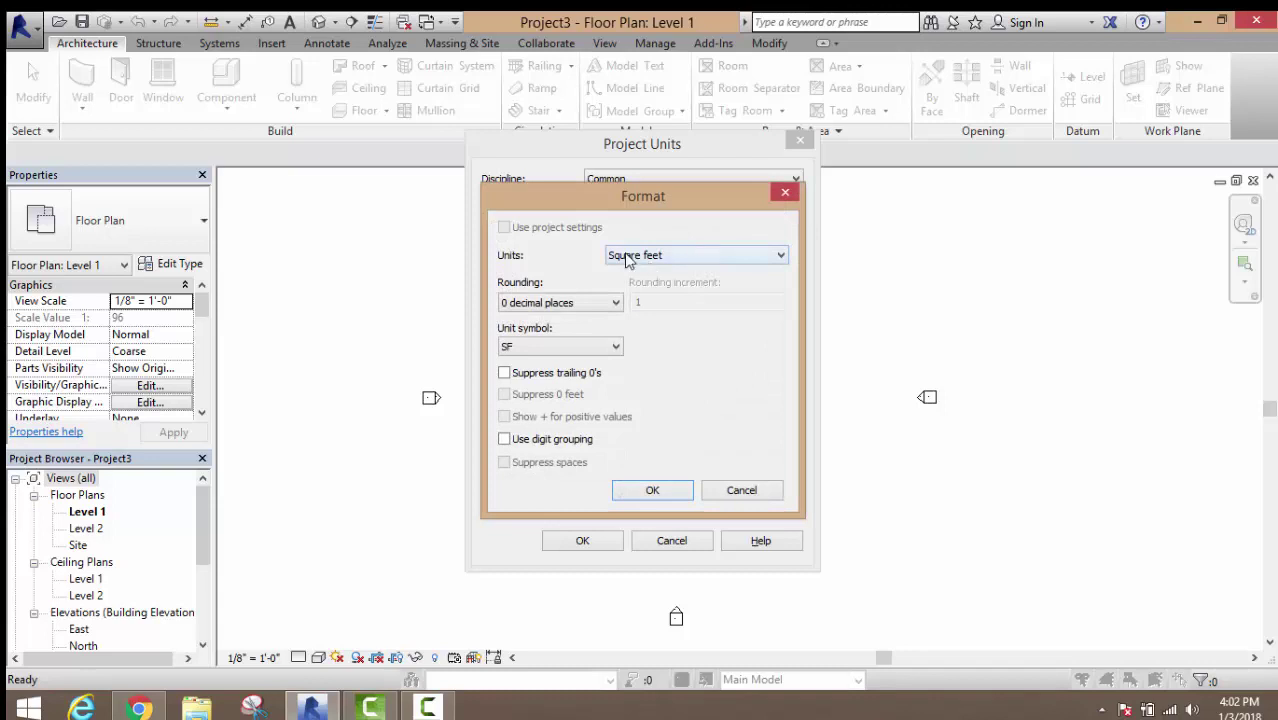
left_click(645, 258)
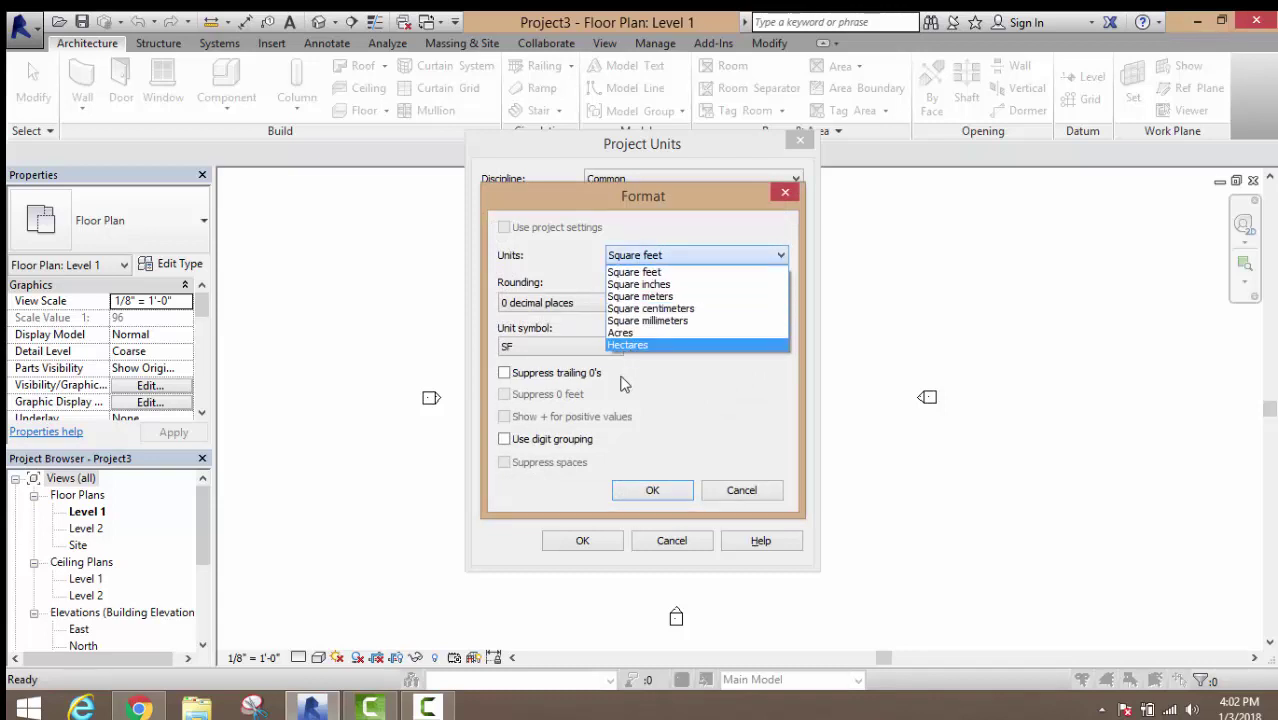
left_click(643, 485)
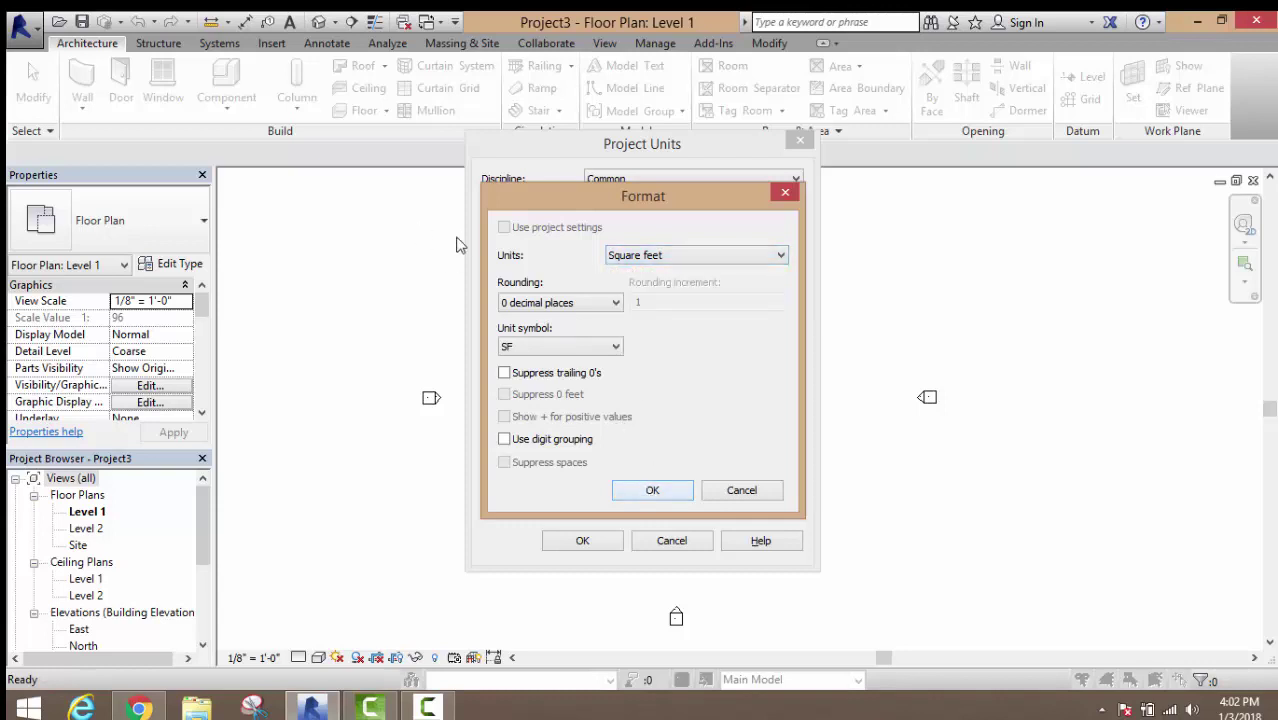
left_click(646, 489)
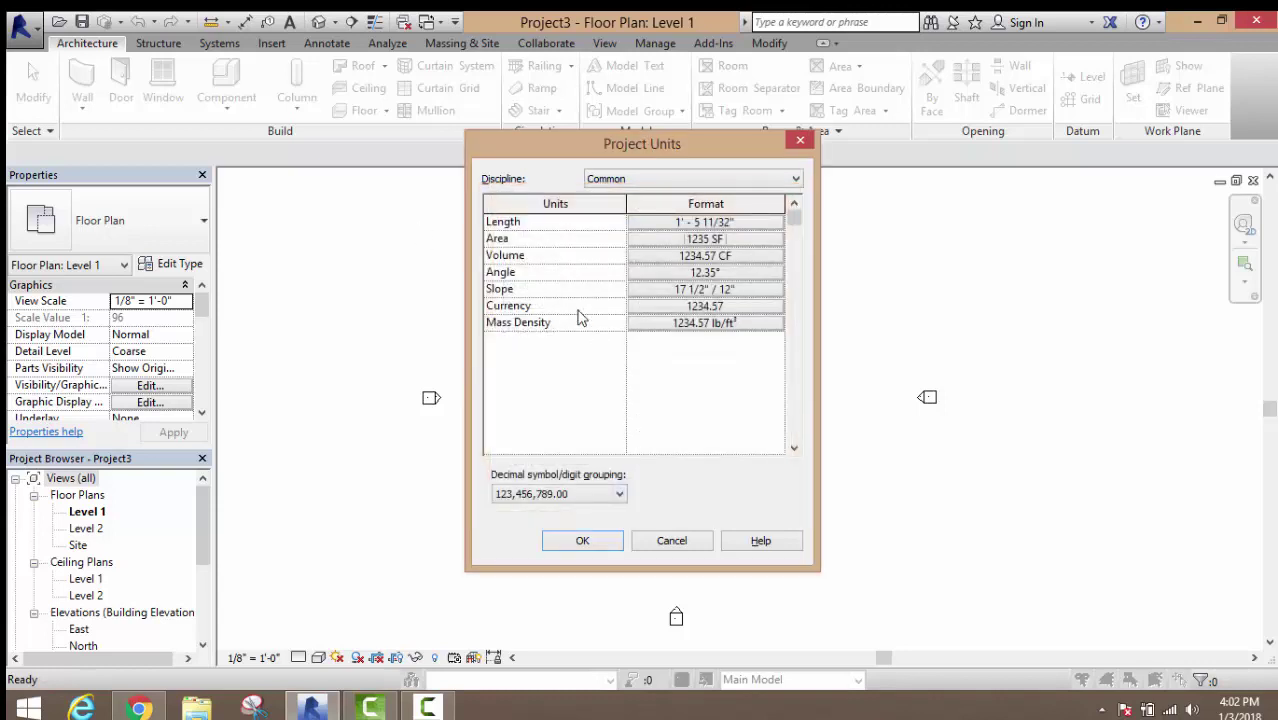
left_click(687, 256)
left_click(687, 256)
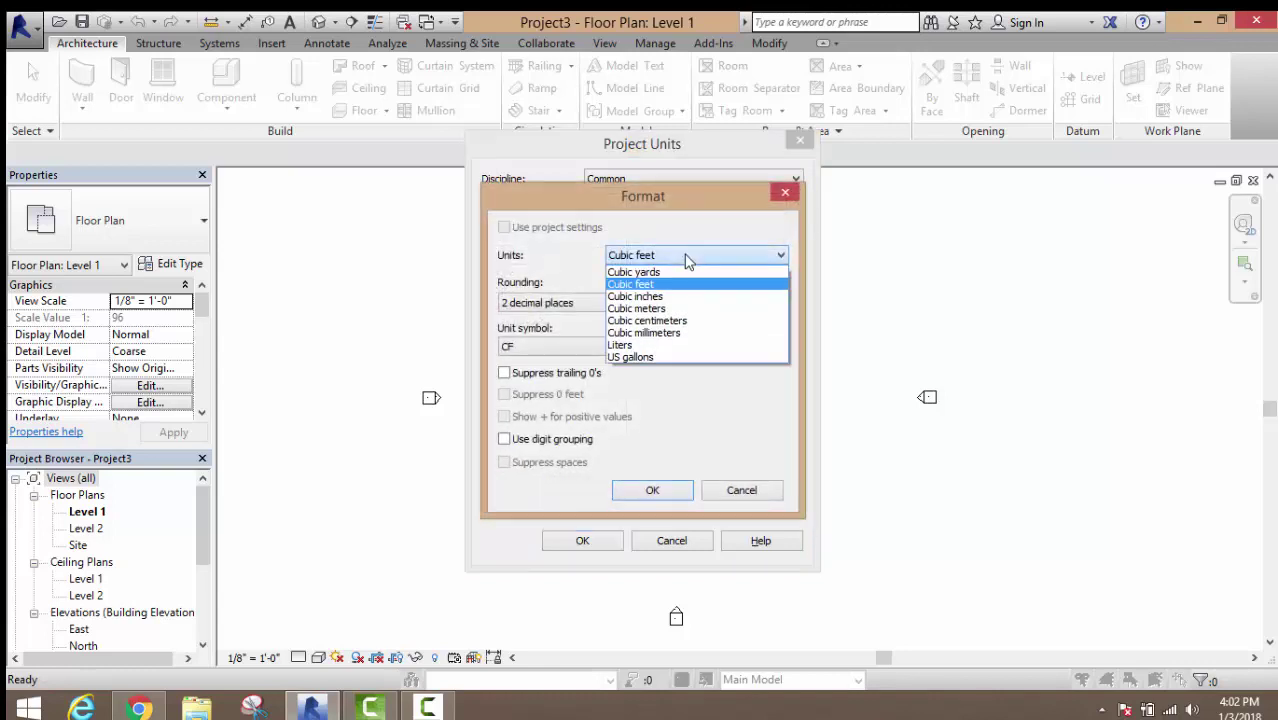
left_click(687, 258)
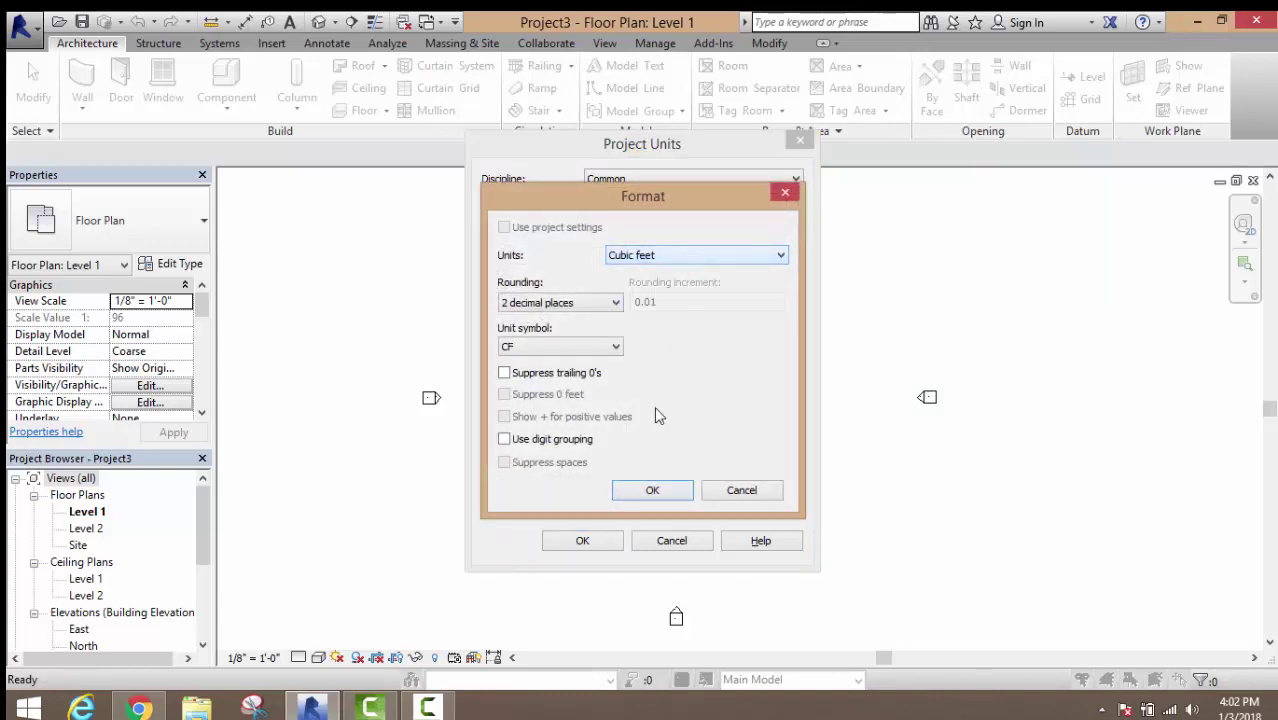
left_click(651, 490)
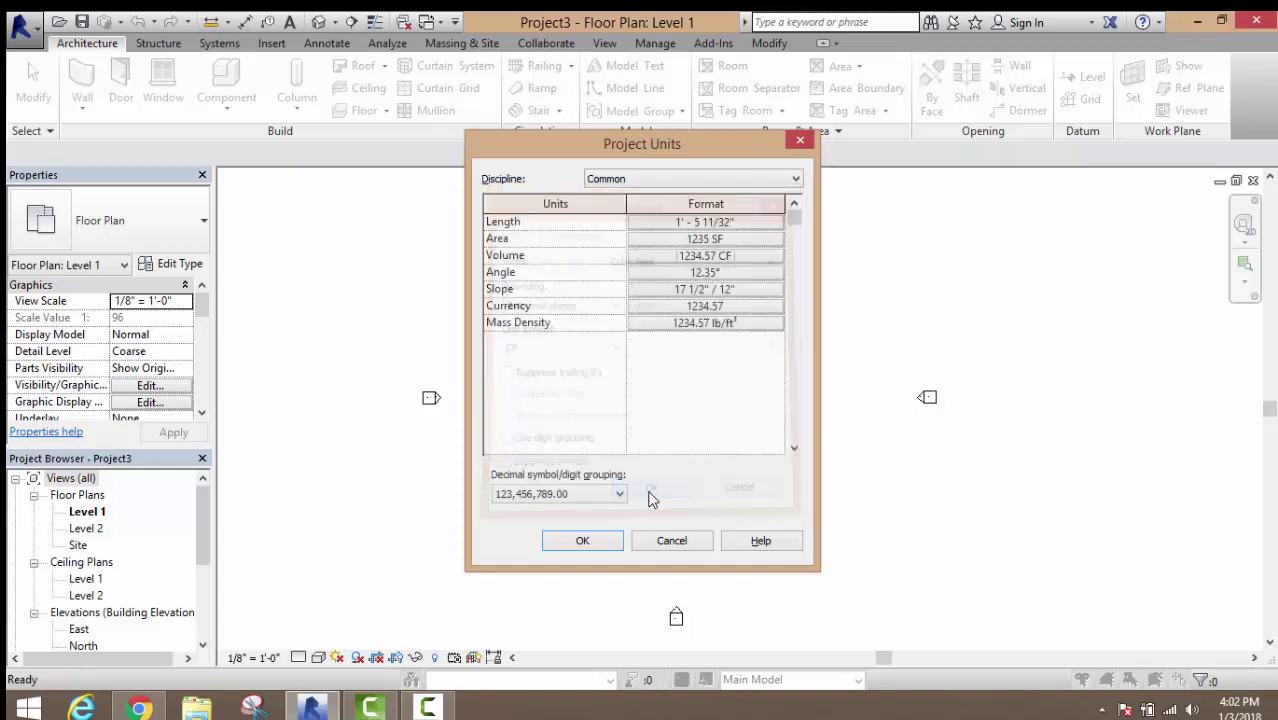
left_click(591, 548)
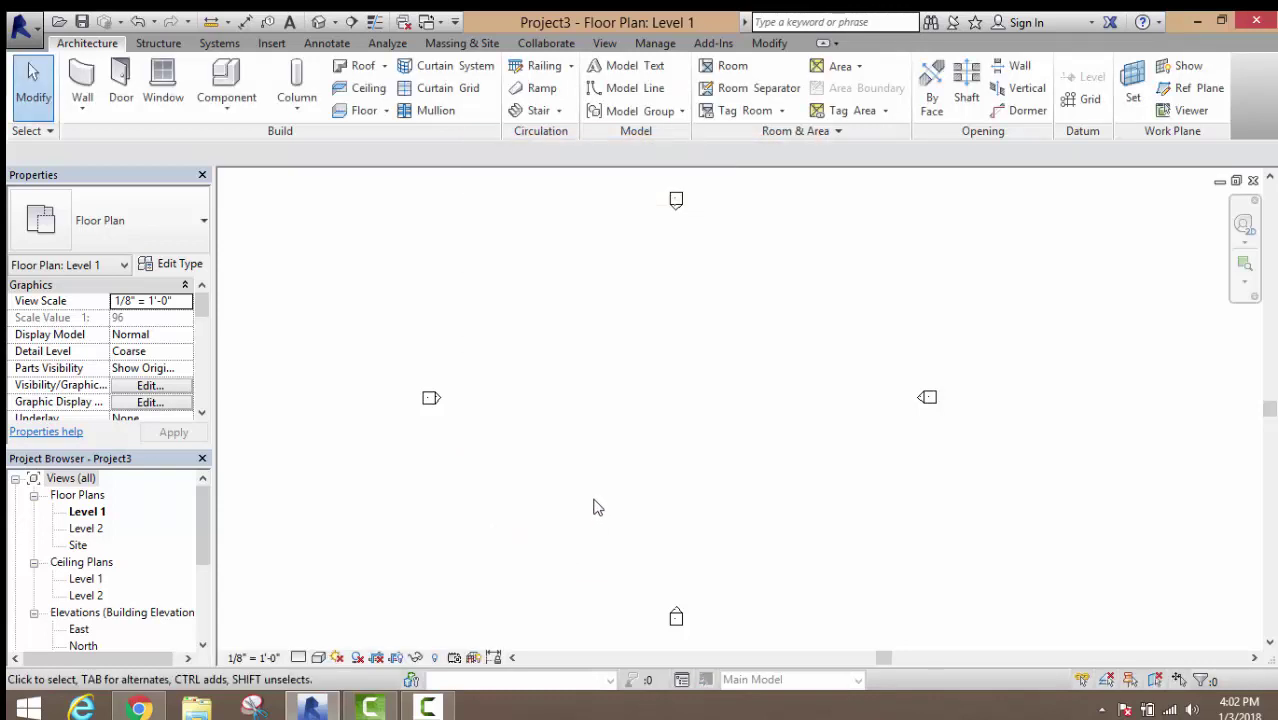
- Open the East elevation and frame the Level 1 and Level 2 lines
middle_click_drag(612, 434, 633, 414)
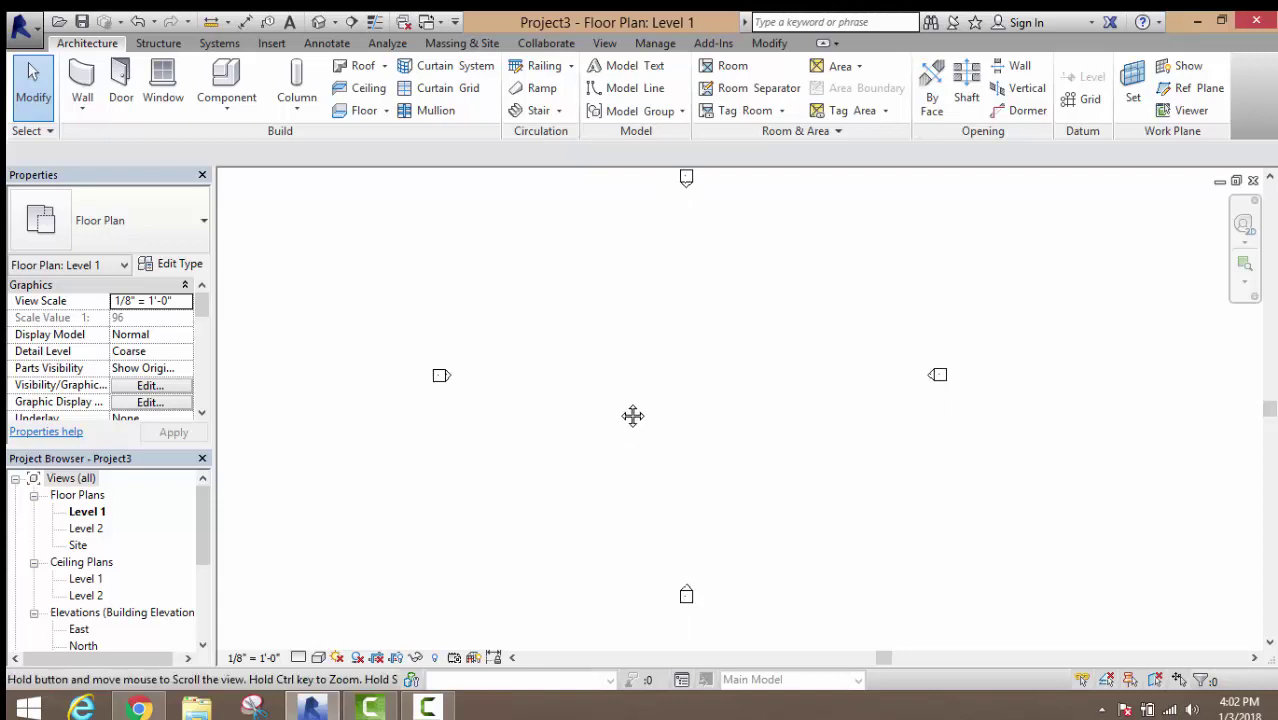
left_click(199, 537)
scroll(160, 555, "down", 3)
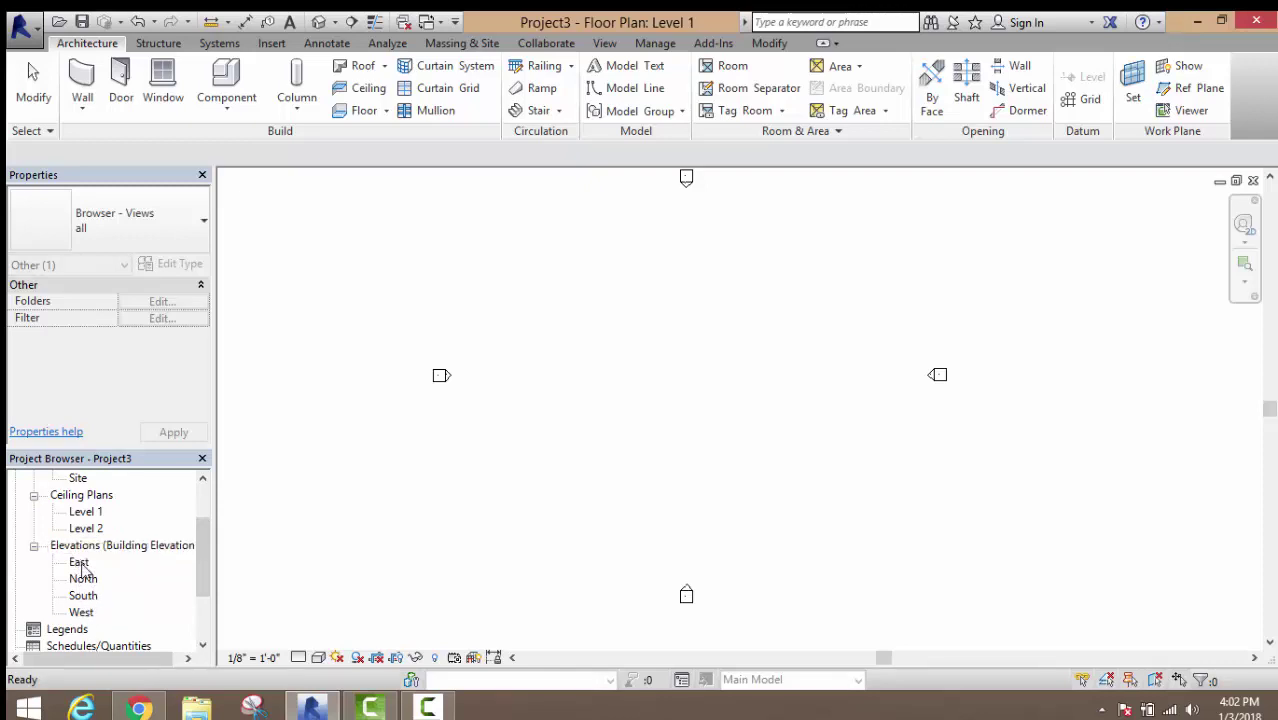
double_click(80, 564)
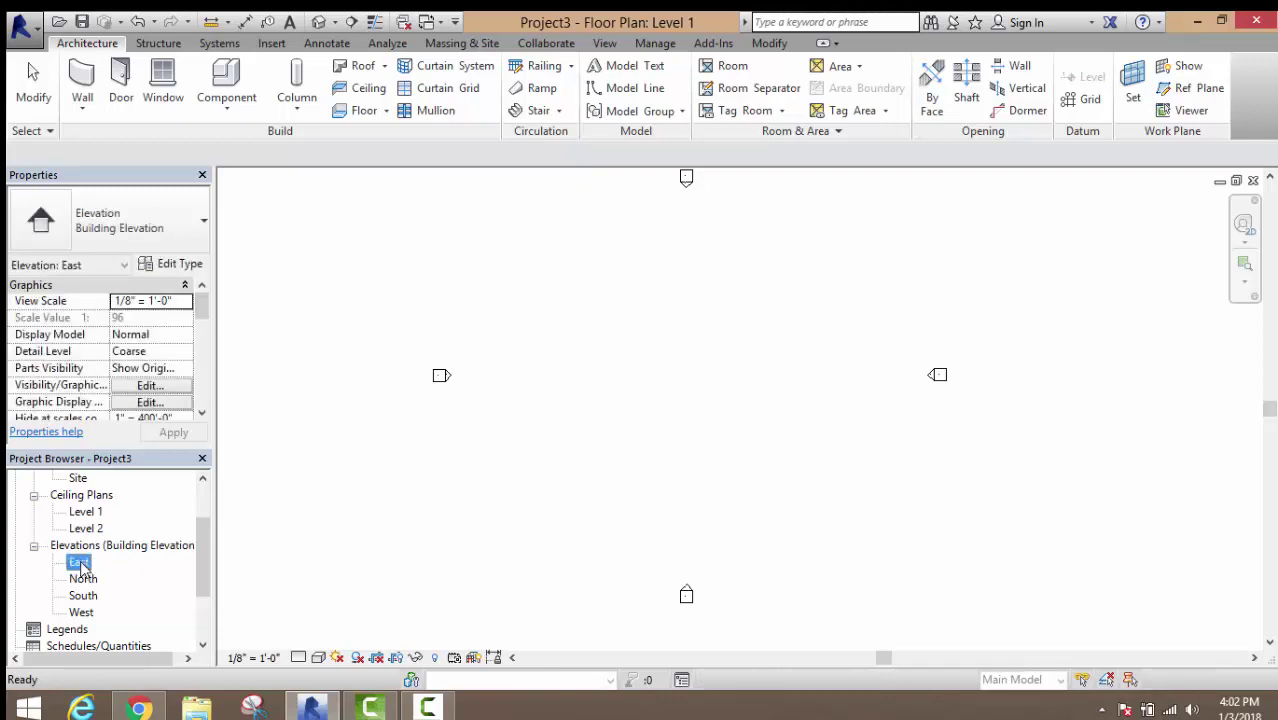
middle_click_drag(620, 548, 573, 553)
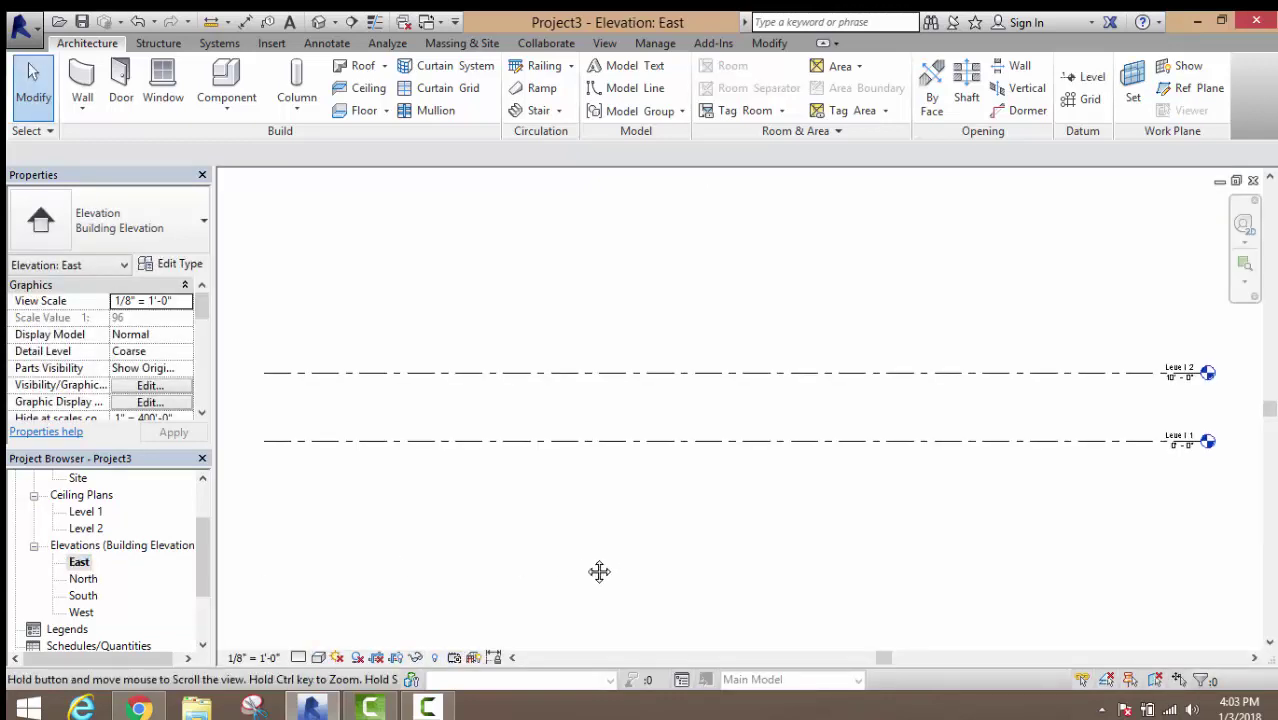
middle_click_drag(767, 436, 702, 436)
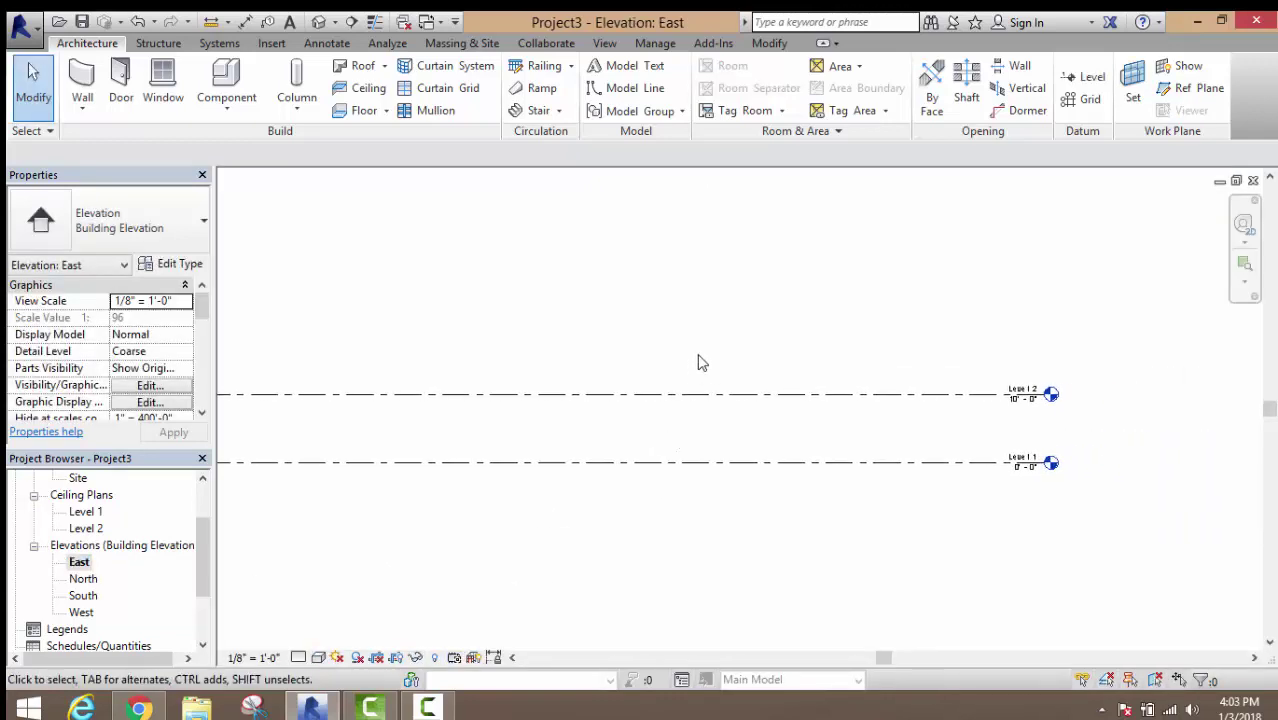
scroll(840, 400, "up", 2)
middle_click_drag(970, 451, 739, 465)
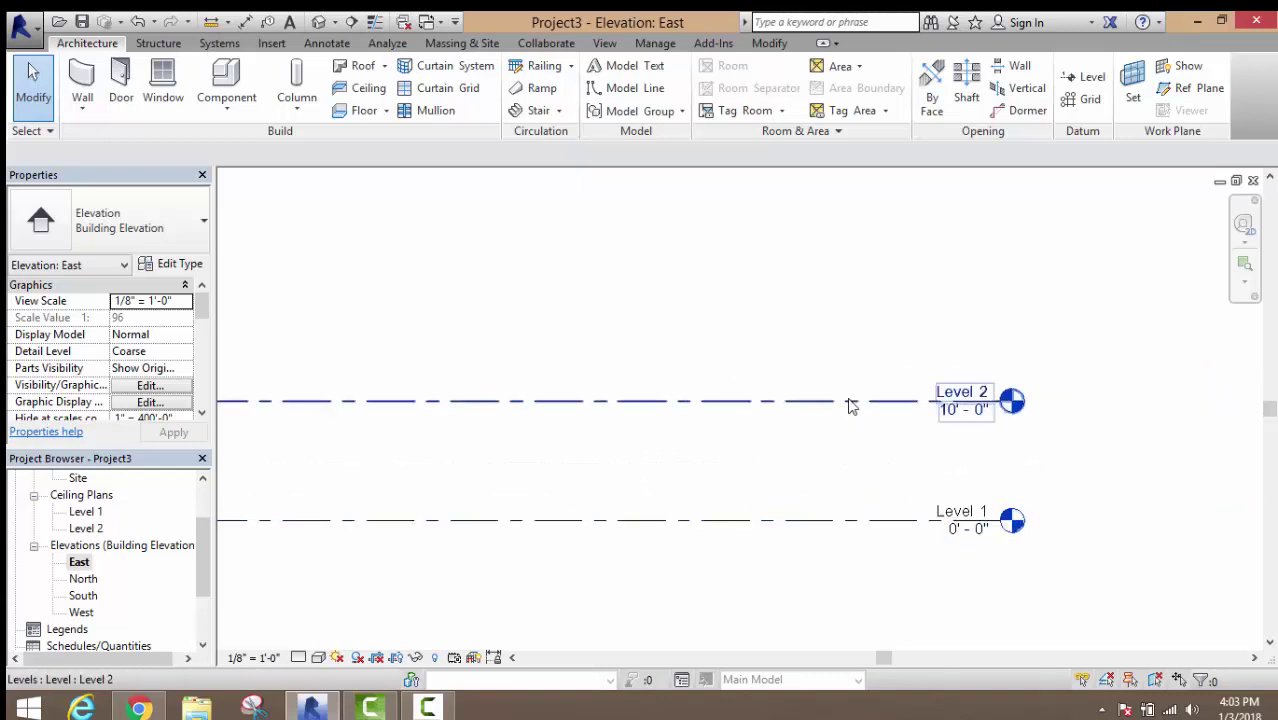
scroll(781, 430, "down", 1)
scroll(778, 430, "down", 1)
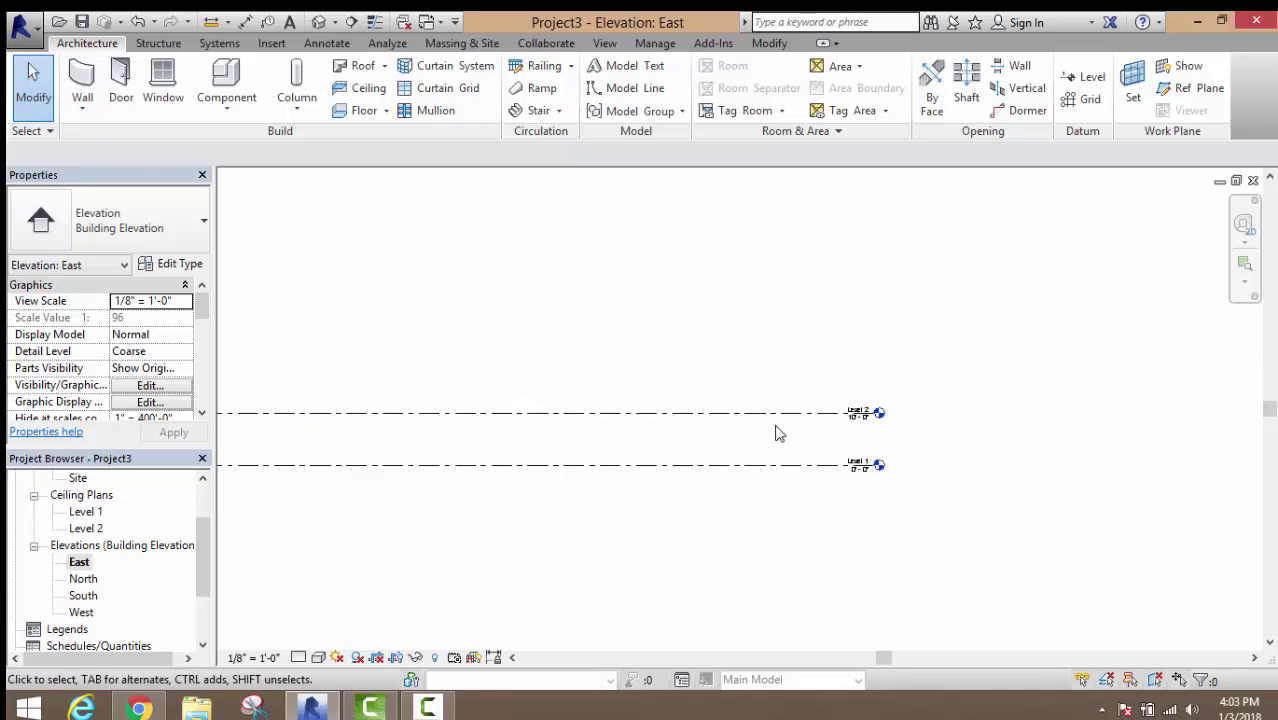
scroll(668, 382, "down", 1)
middle_click_drag(668, 382, 651, 379)
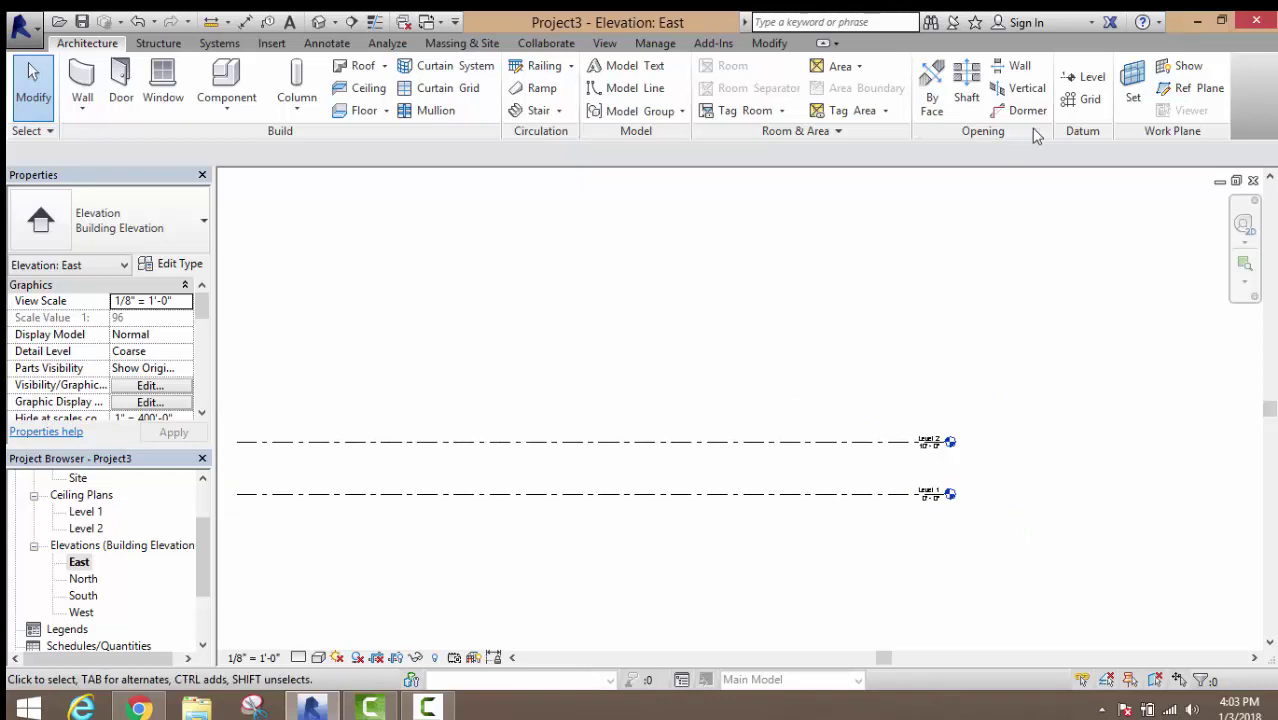
- Draw three level lines above Level 2, aligned with the existing level heads, then cancel the Level tool
left_click(1080, 84)
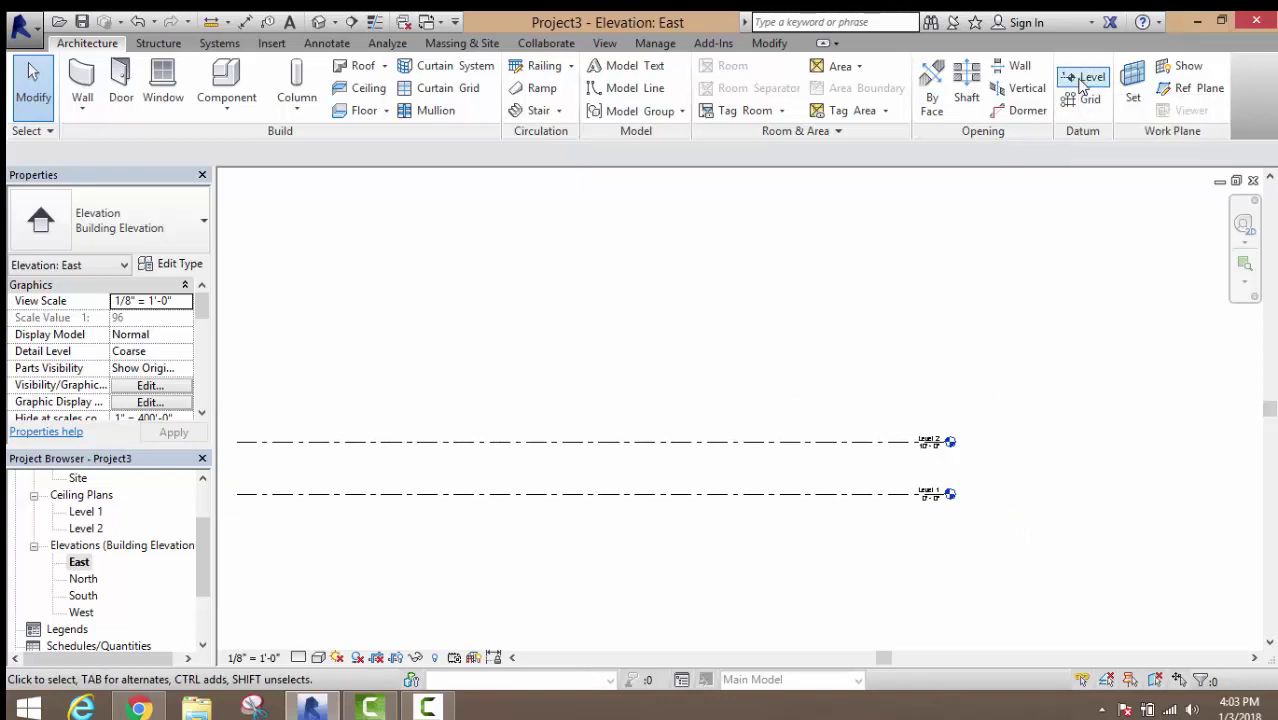
left_click(263, 389)
left_click(942, 384)
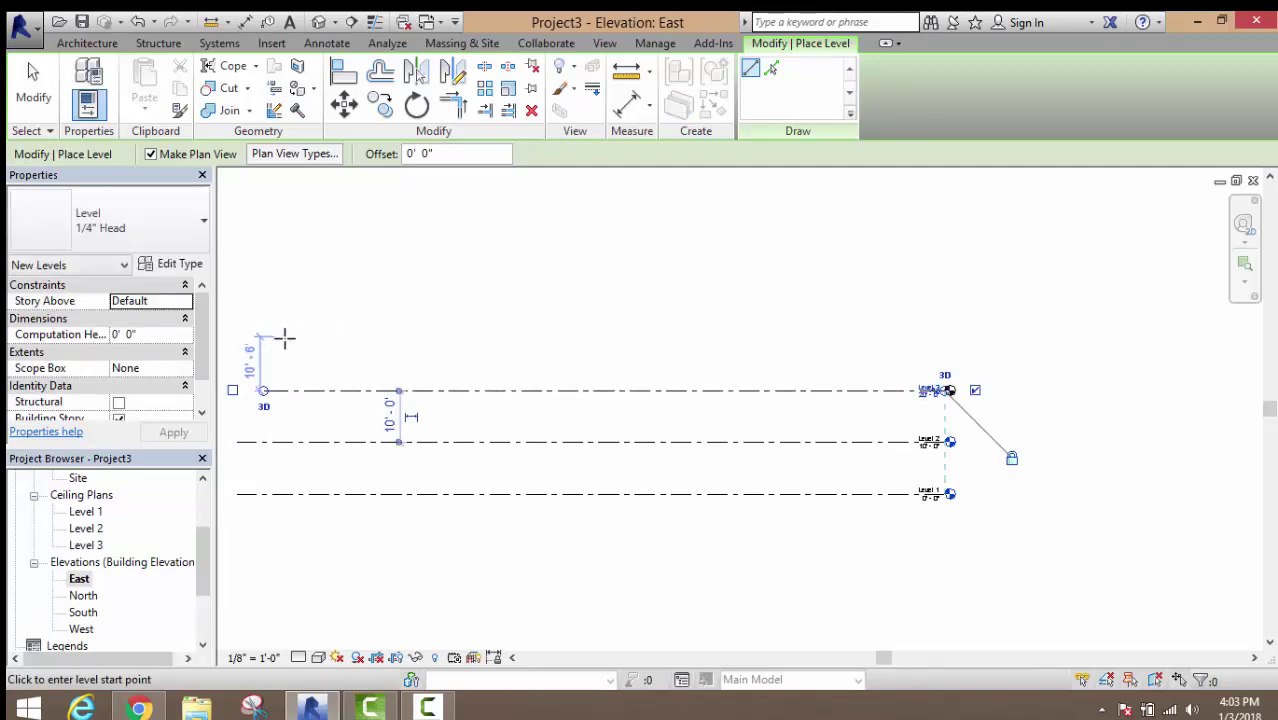
left_click(285, 338)
left_click(930, 332)
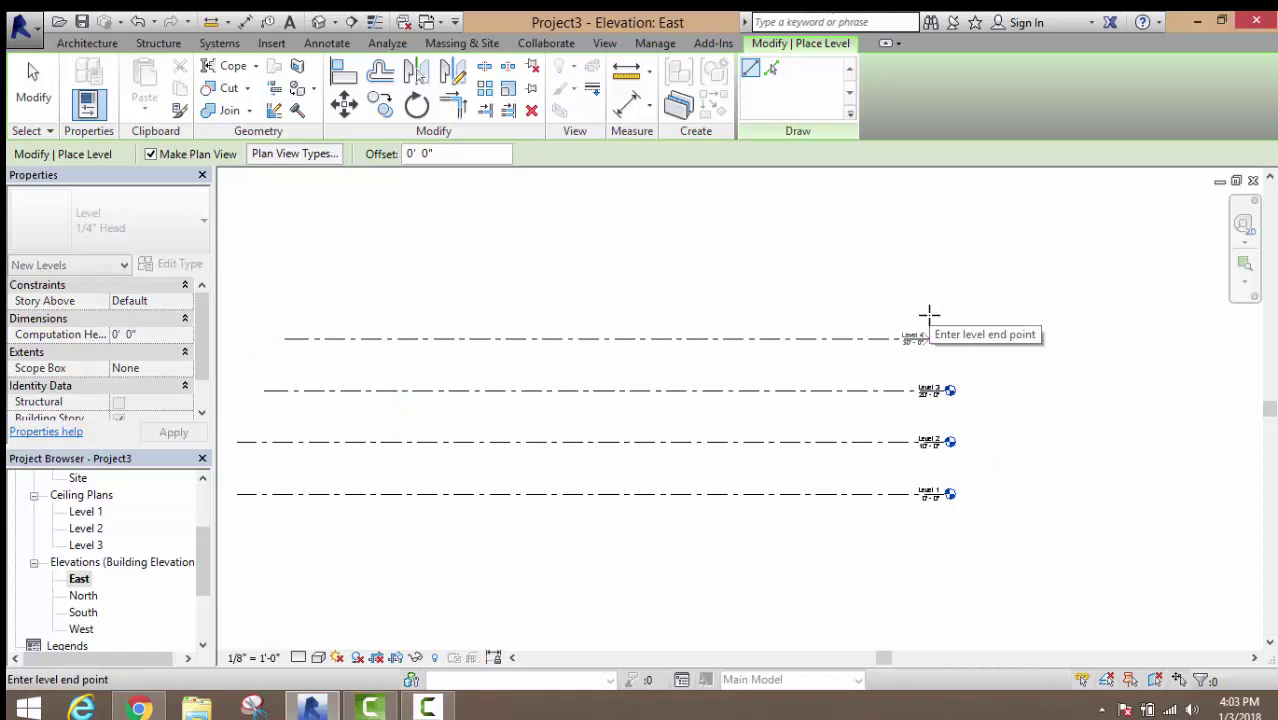
left_click(284, 271)
left_click(878, 271)
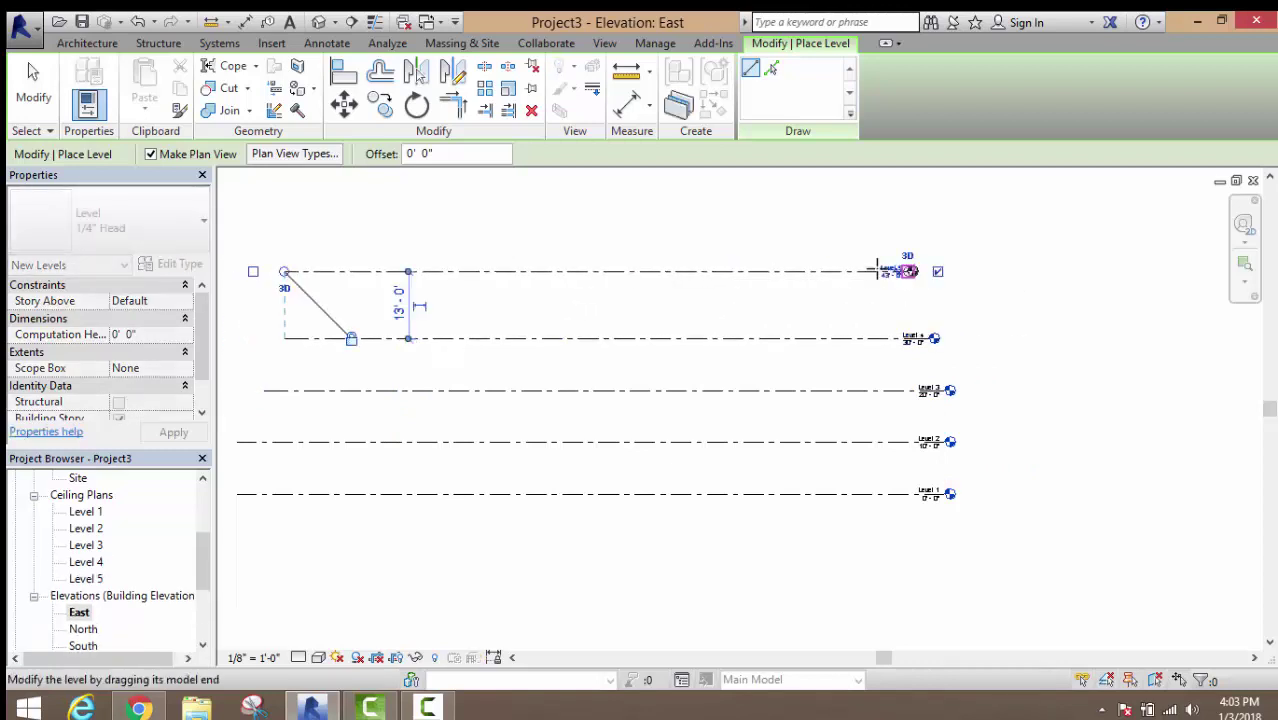
right_click(690, 212)
left_click(705, 222)
right_click(680, 208)
left_click(725, 220)
- Pan and zoom the East elevation to bring Levels 4 and 5 into view
scroll(730, 273, "up", 1)
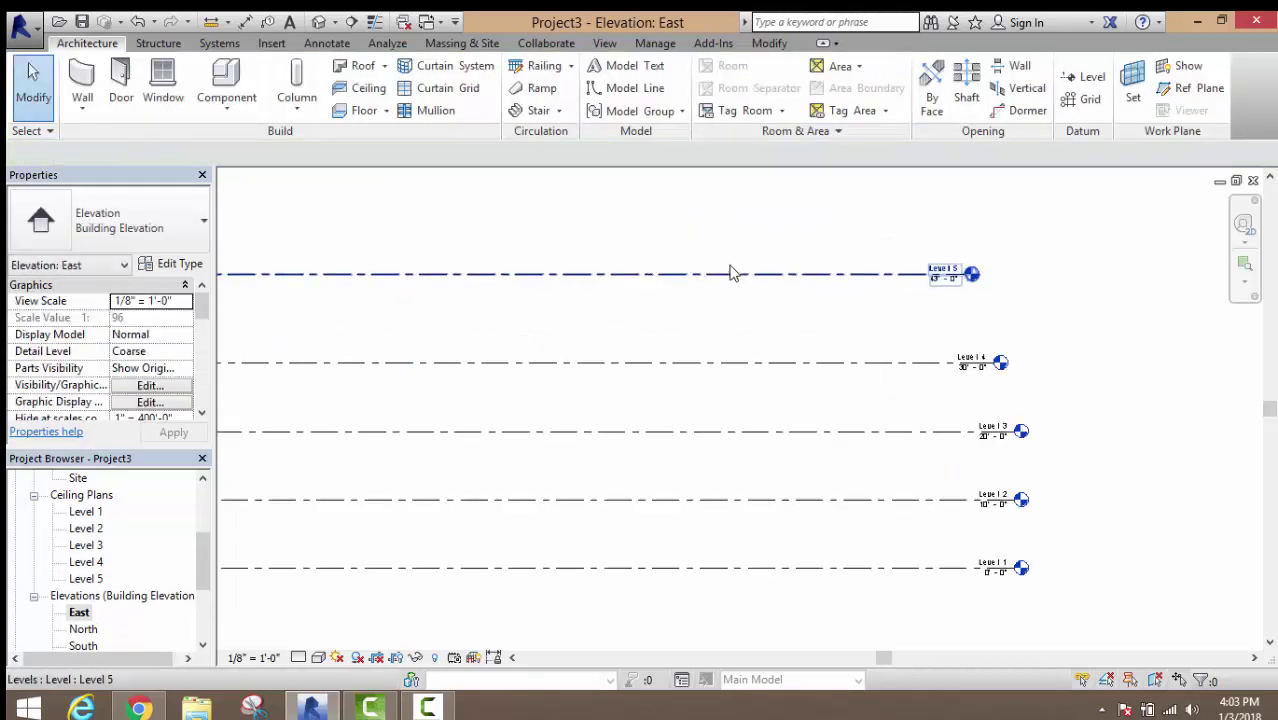
middle_click_drag(730, 273, 742, 217)
scroll(920, 418, "up", 2)
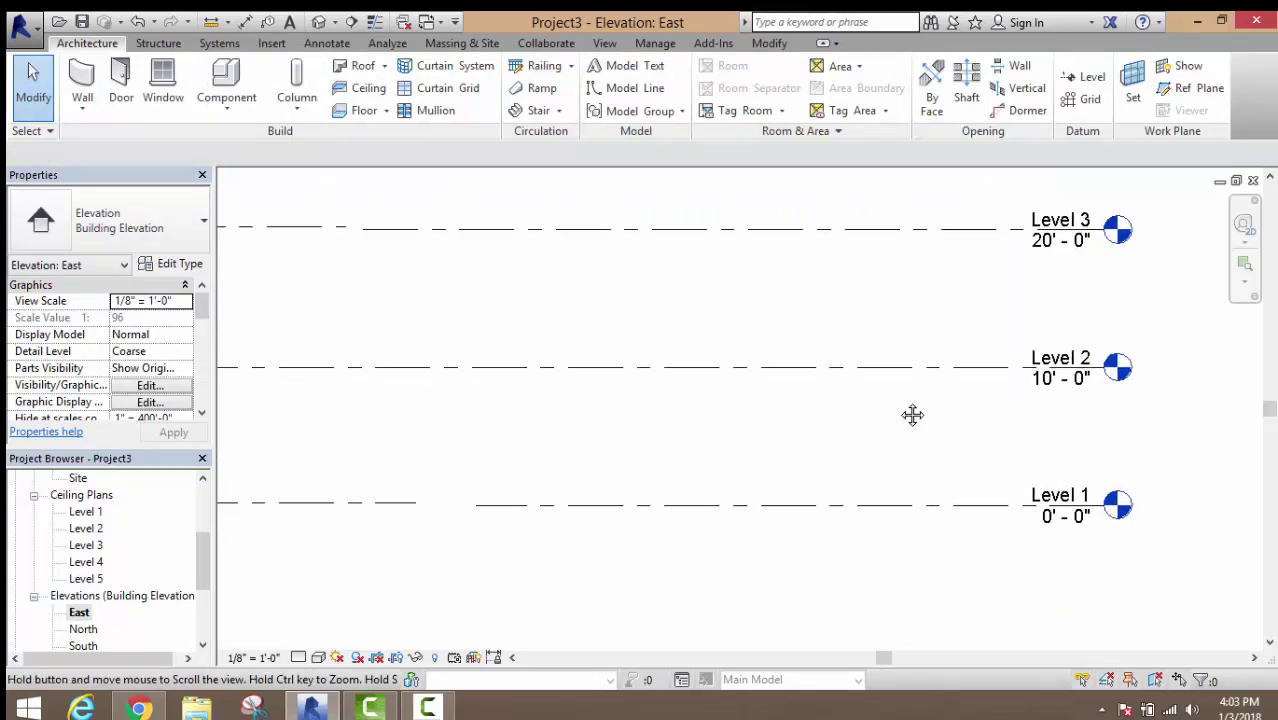
middle_click_drag(912, 415, 912, 365)
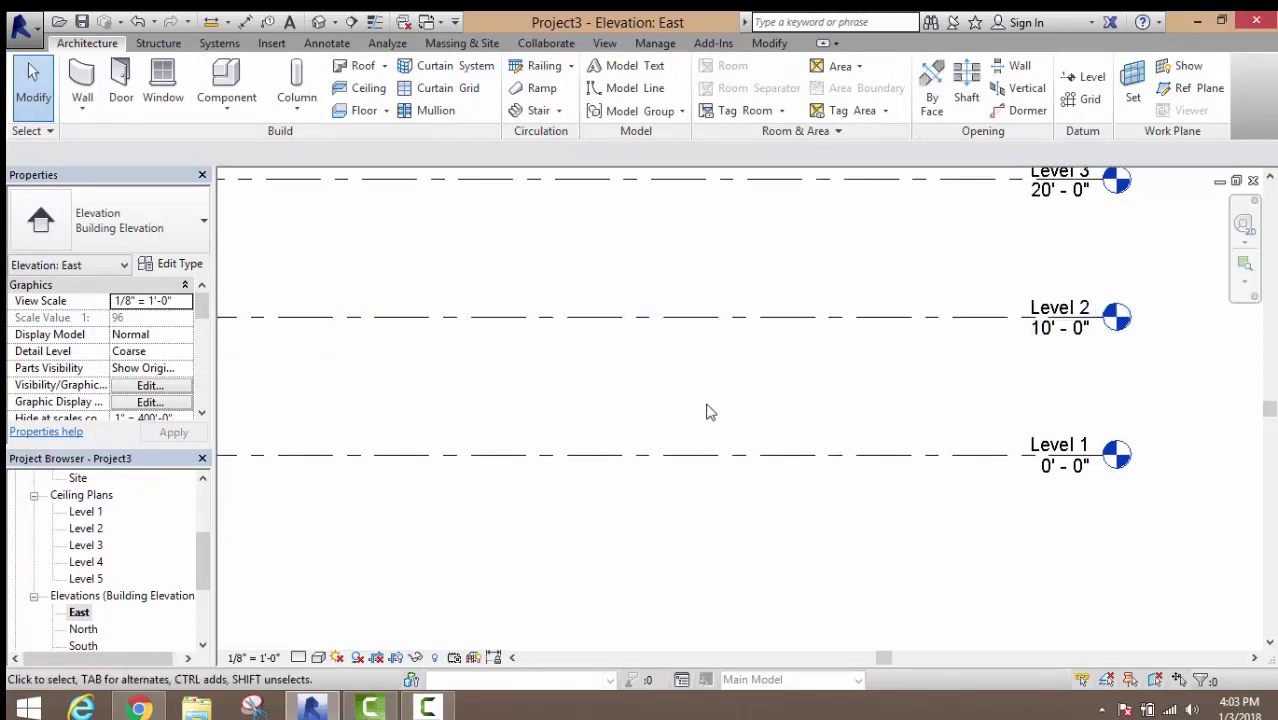
middle_click_drag(739, 383, 698, 446)
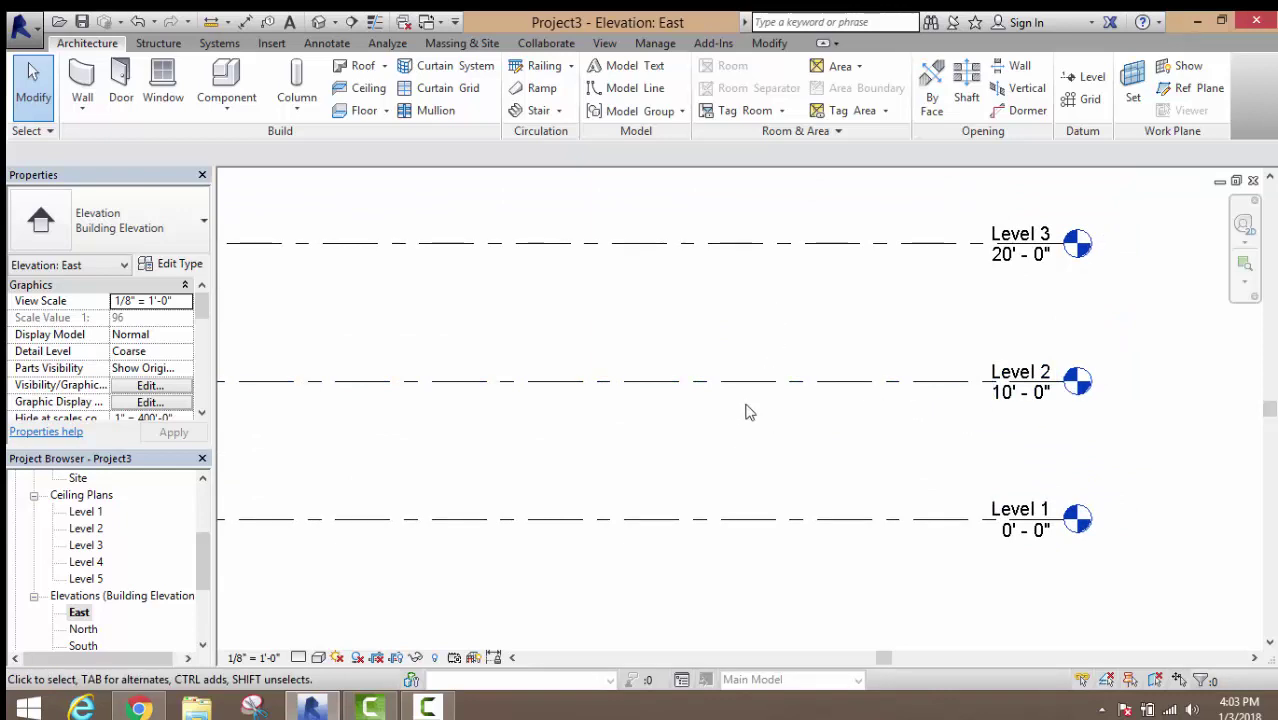
middle_click_drag(750, 412, 712, 422)
scroll(712, 422, "down", 2)
middle_click_drag(732, 319, 740, 473)
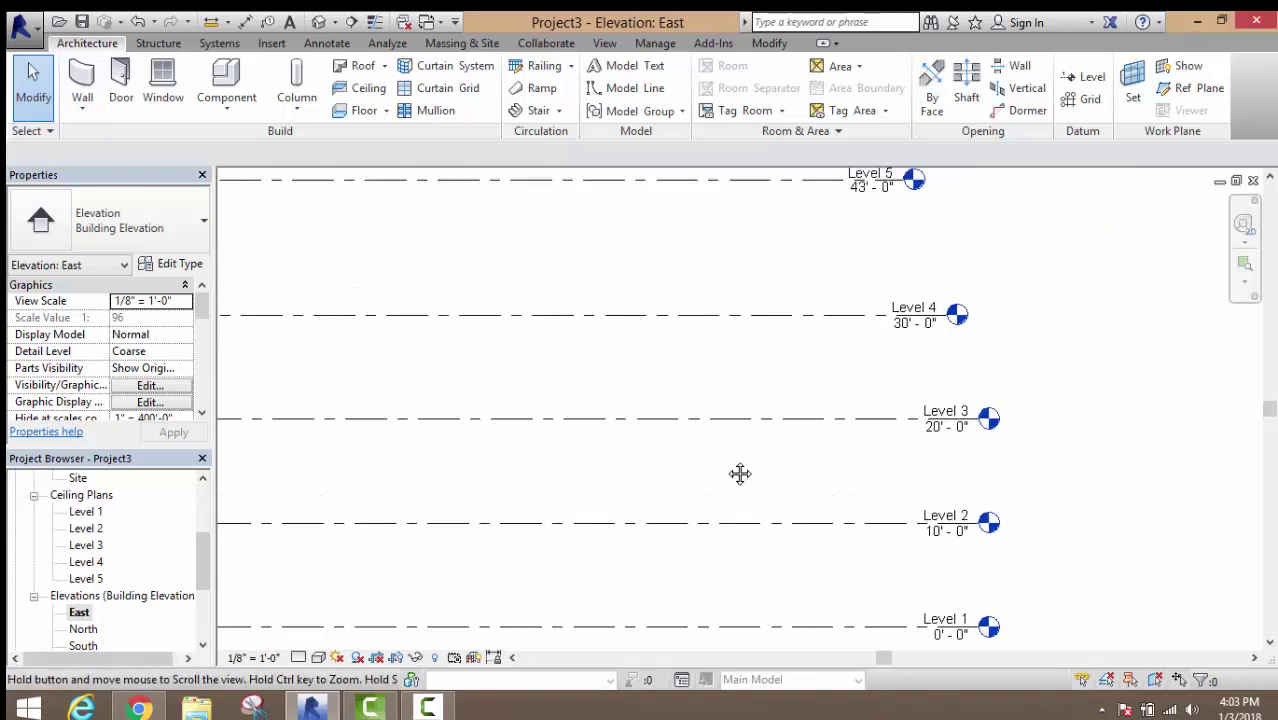
middle_click_drag(764, 299, 756, 398)
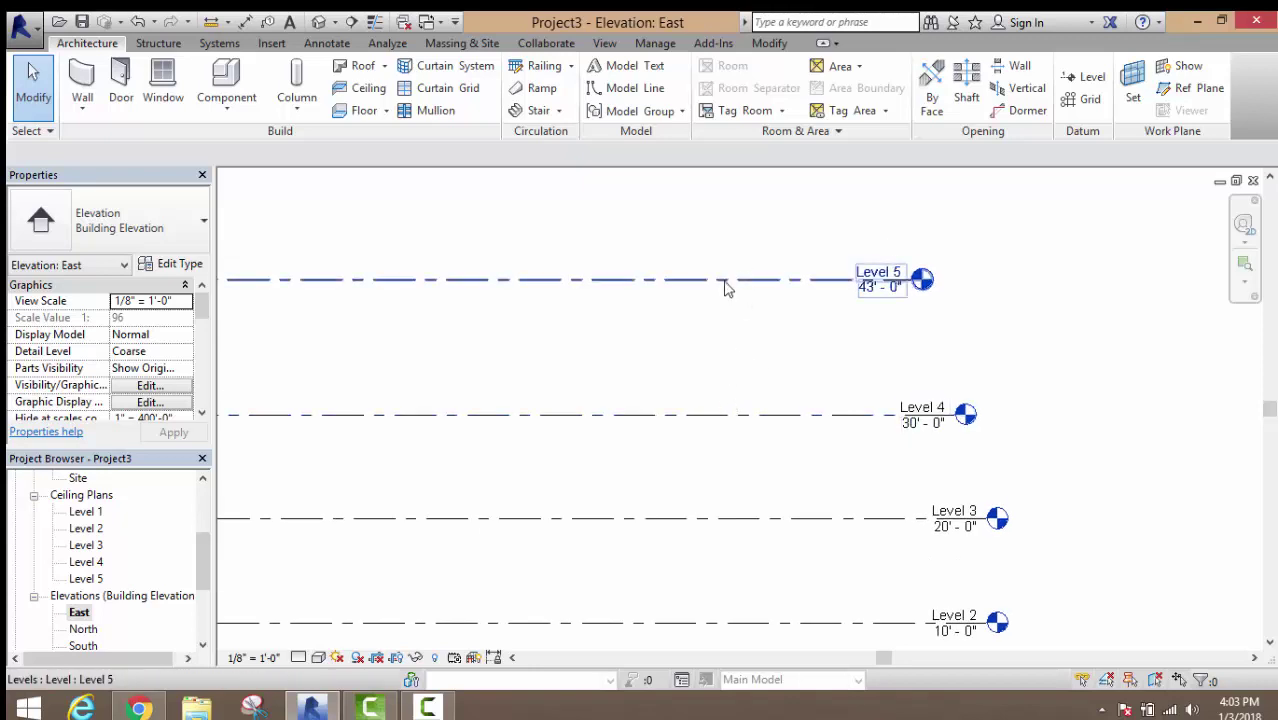
- Change Level 5's 13' temporary spacing dimension to 10' above Level 4
left_click(722, 282)
scroll(716, 316, "down", 1)
scroll(716, 316, "down", 2)
middle_click_drag(522, 322, 753, 314)
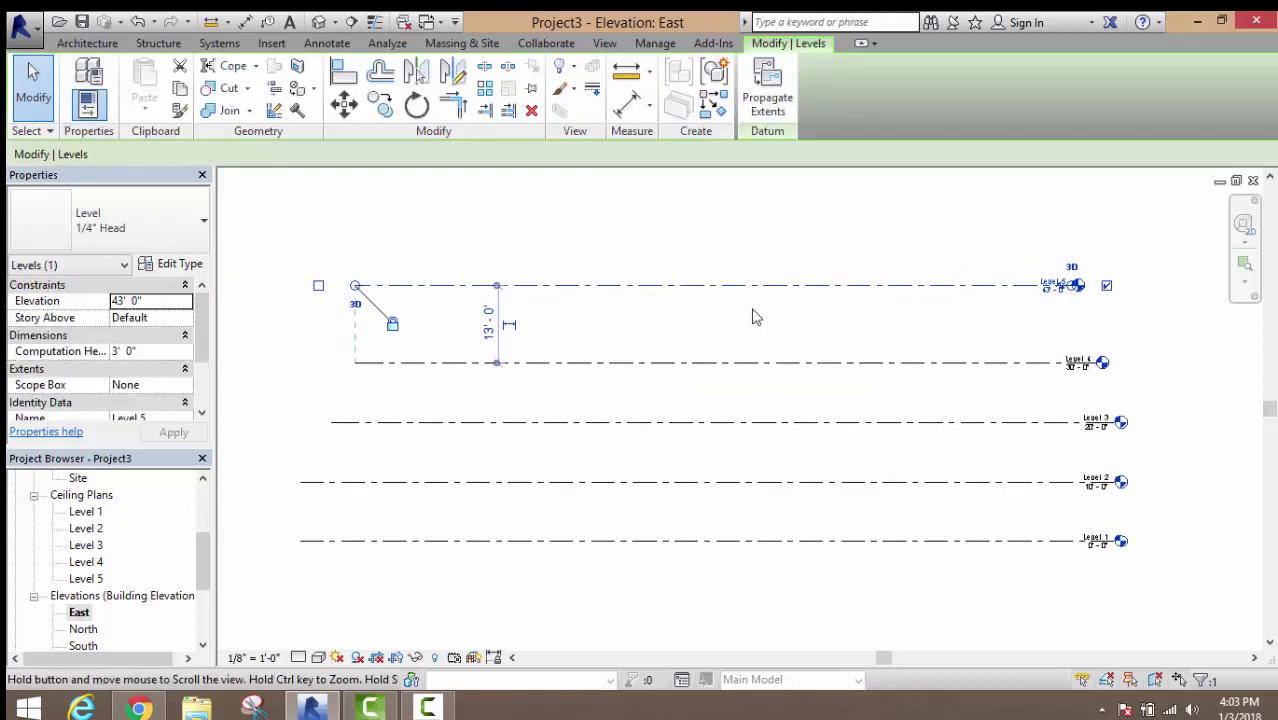
scroll(510, 331, "up", 3)
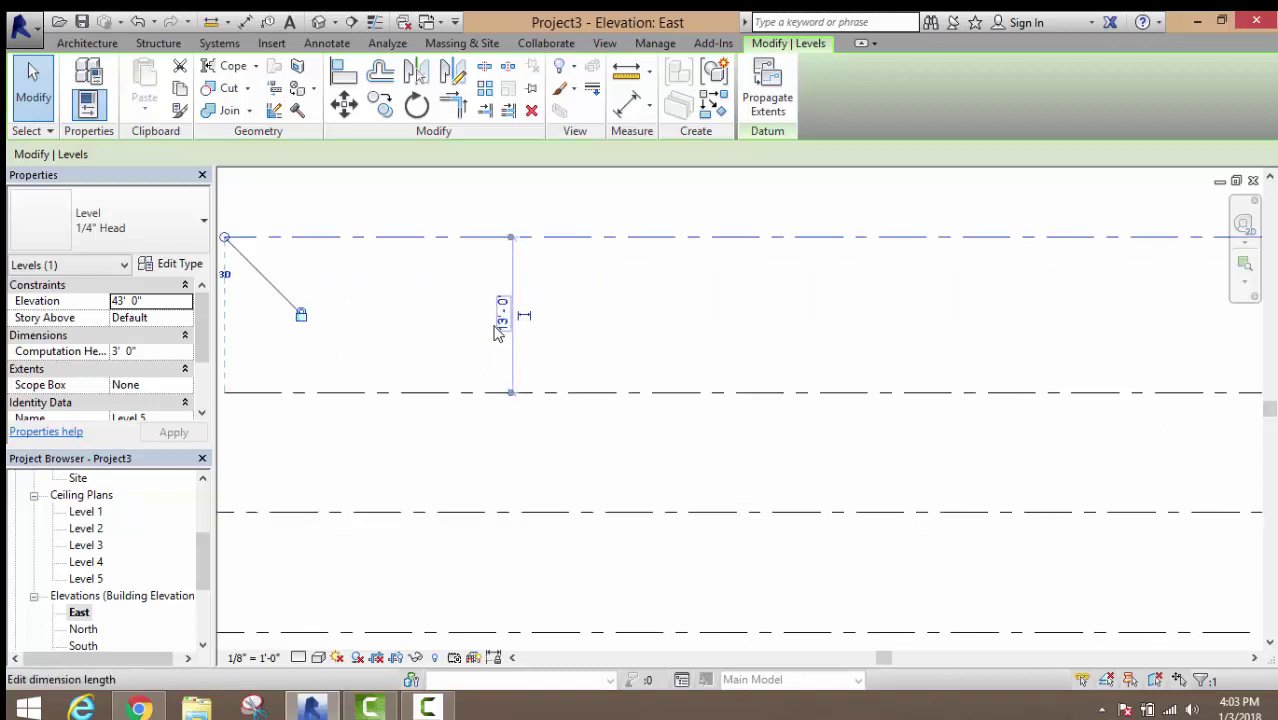
left_click(506, 316)
type("10")
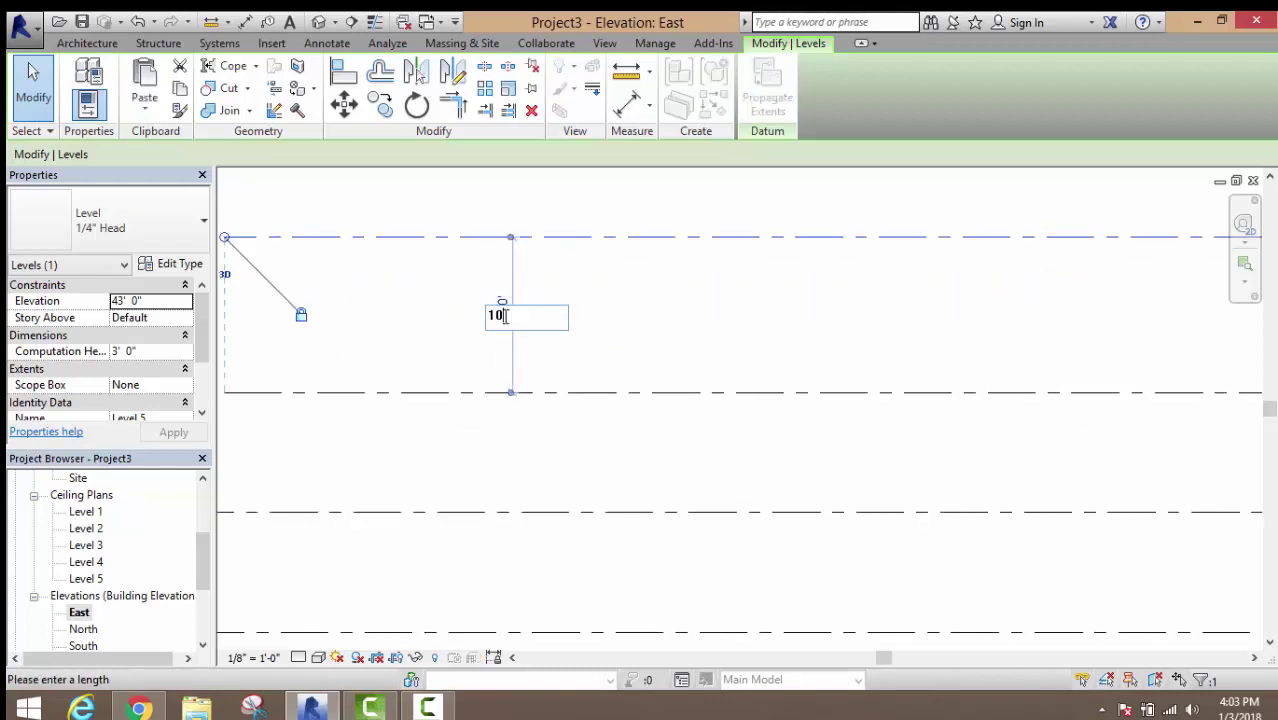
key("Return")
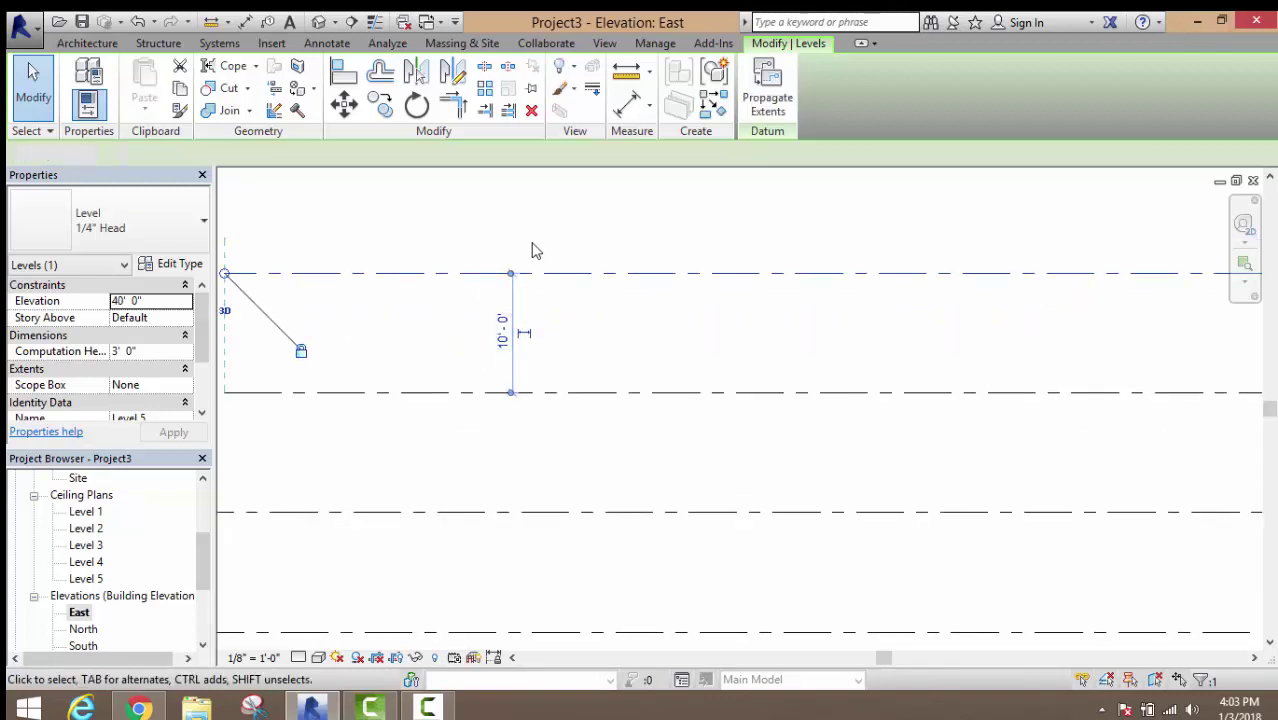
- Deselect Level 5 and pan back down to bring Level 1 into view
left_click(560, 289)
scroll(560, 289, "down", 3)
middle_click_drag(560, 289, 527, 296)
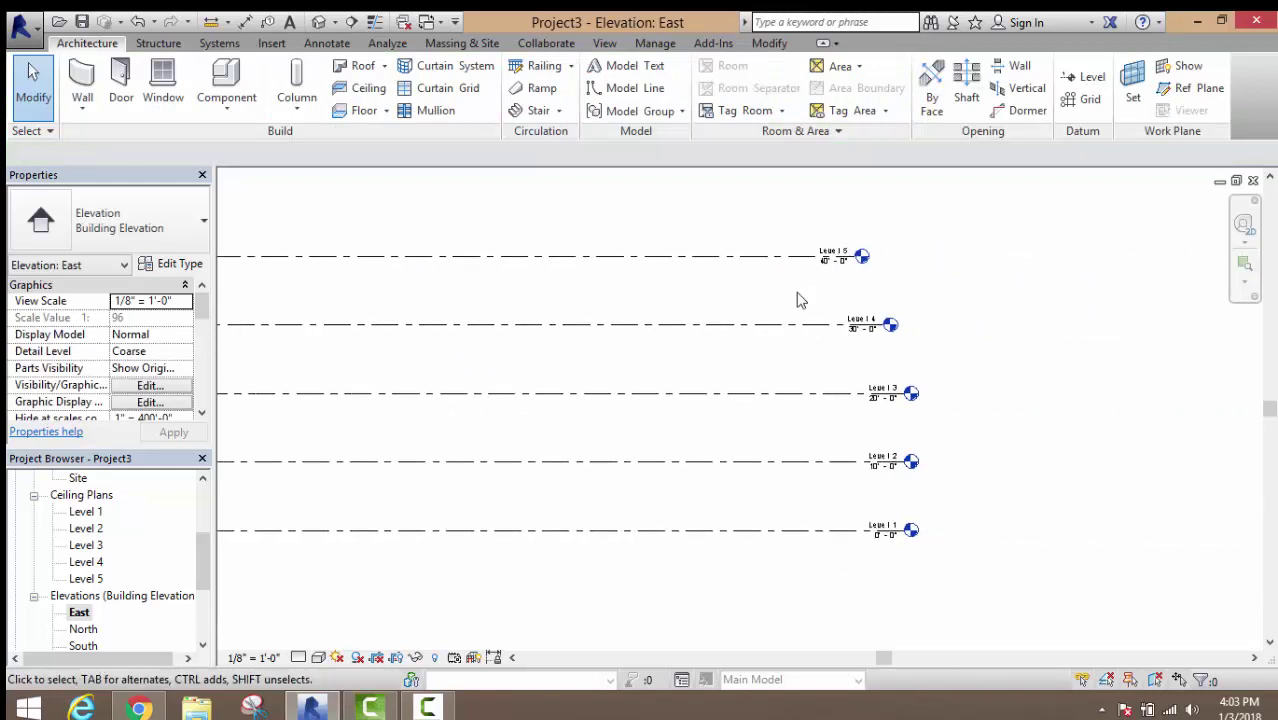
scroll(798, 296, "up", 2)
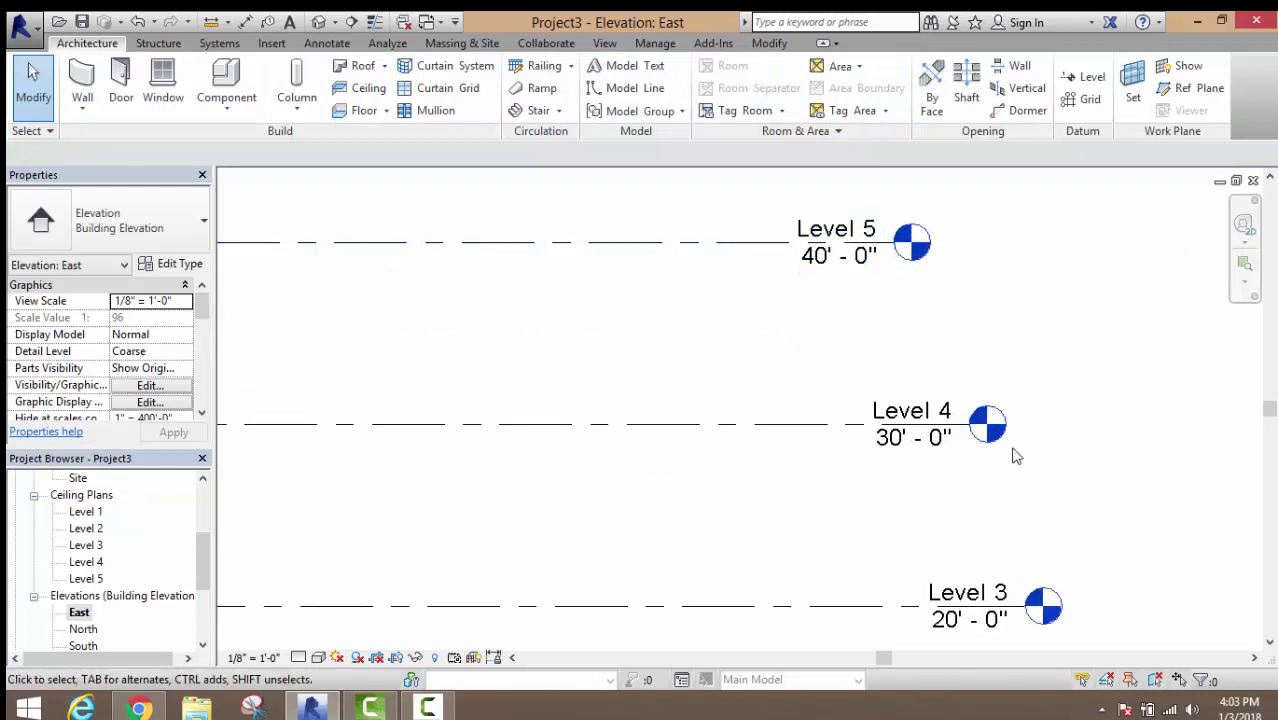
scroll(1030, 537, "down", 1)
middle_click_drag(1030, 537, 930, 368)
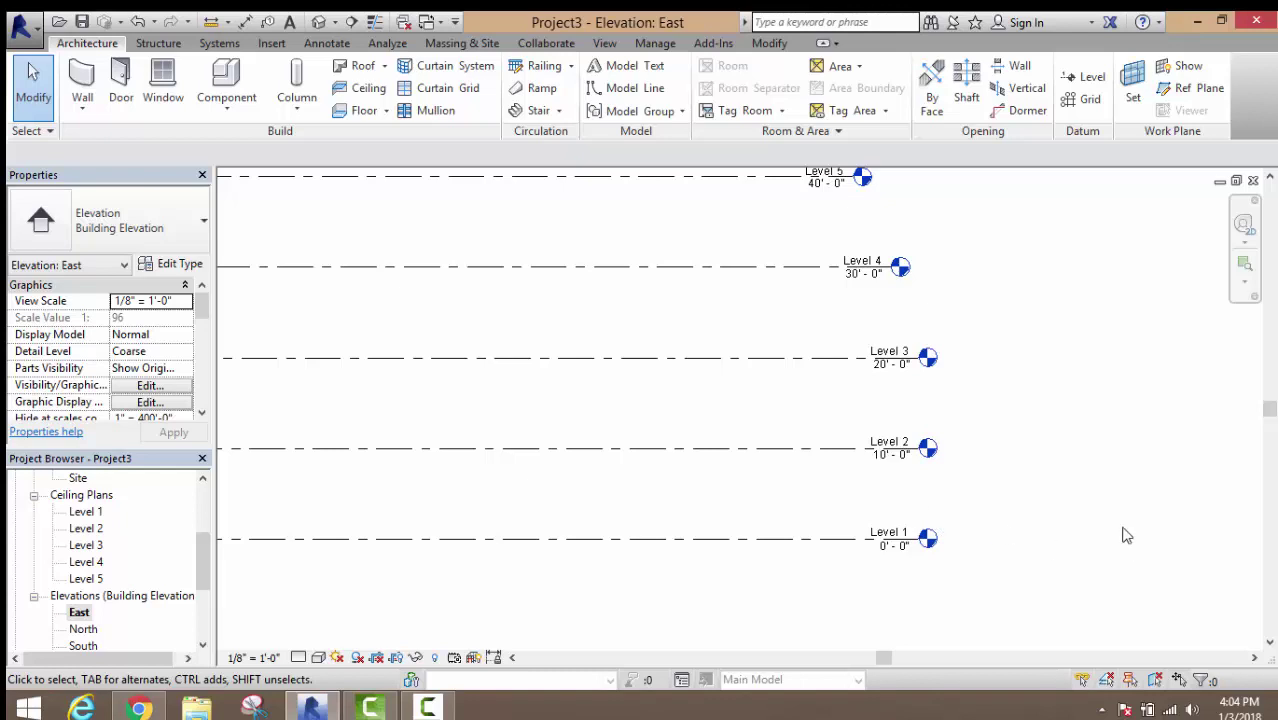
scroll(900, 536, "up", 3)
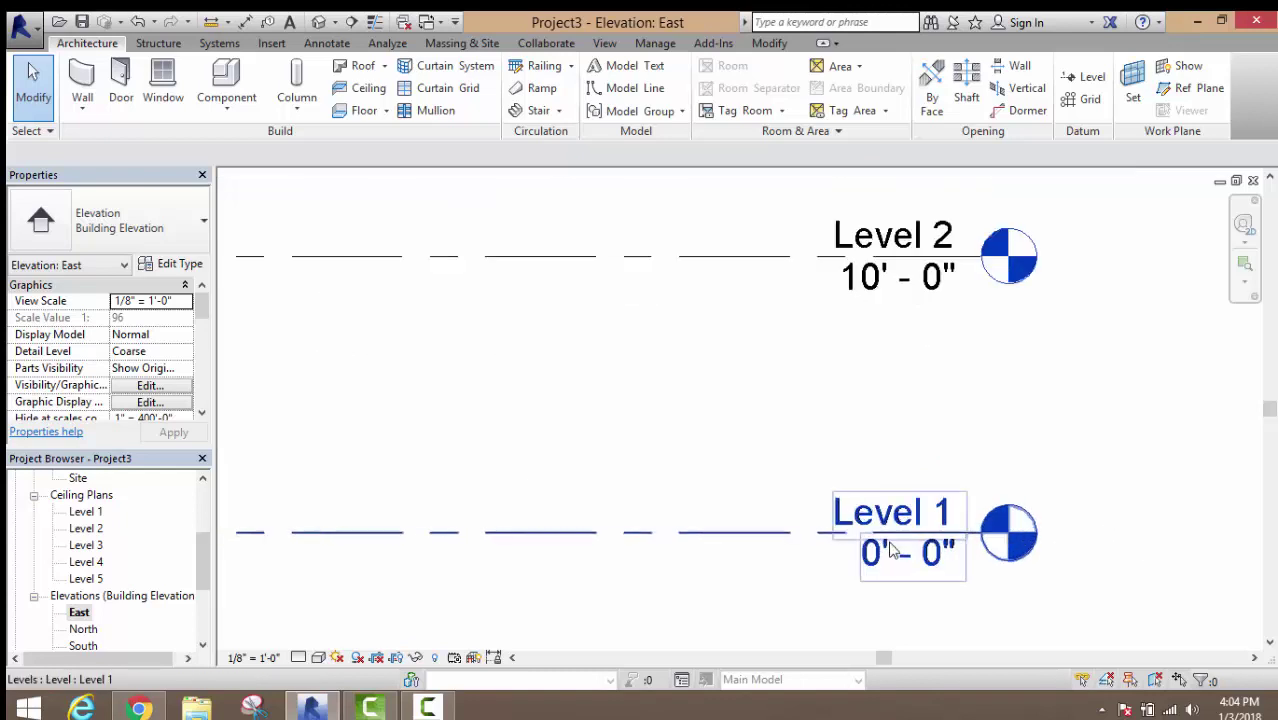
scroll(893, 535, "up", 3)
scroll(892, 530, "up", 2)
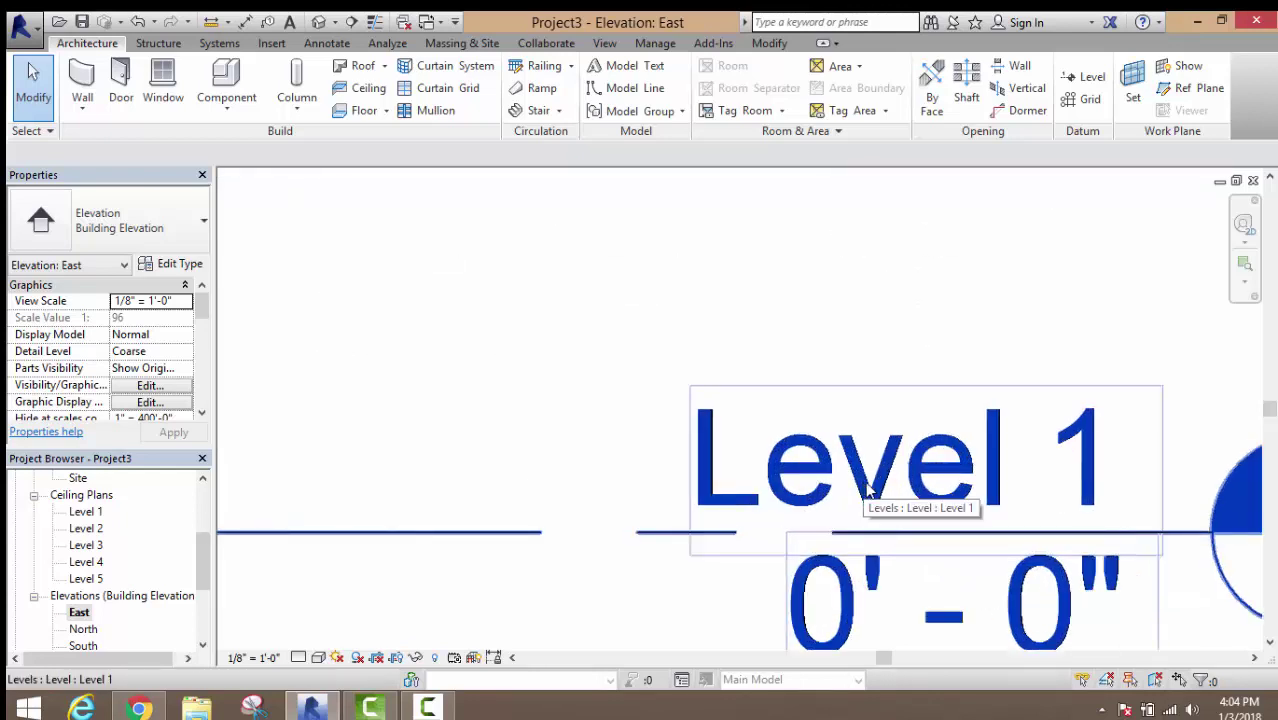
- Rename Level 1 to GF
left_click(870, 498)
left_click(868, 498)
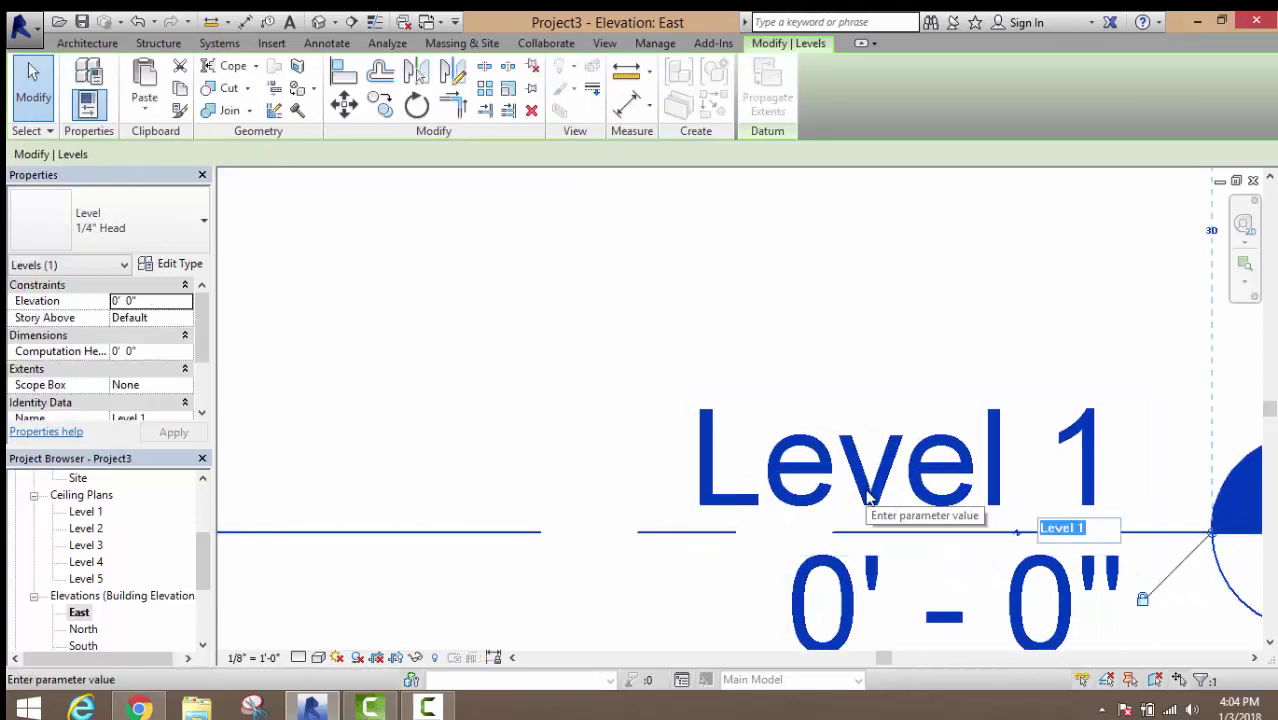
type("G")
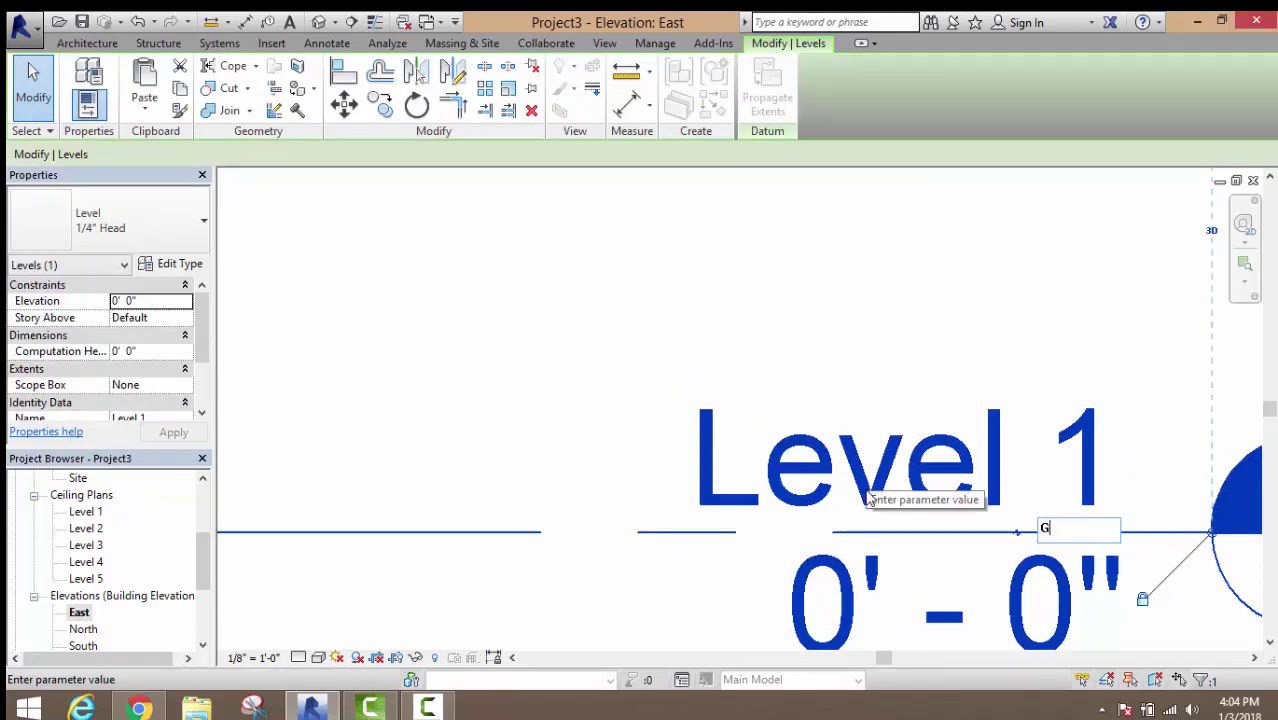
type("F")
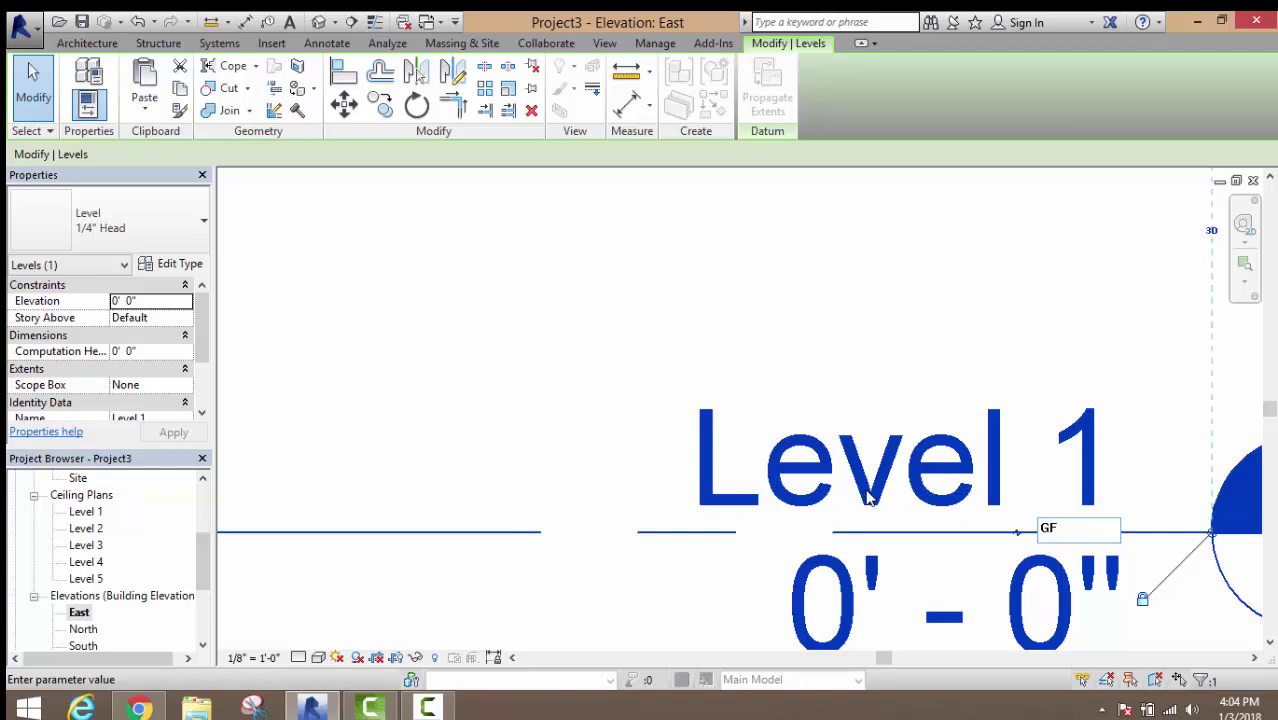
key("Return")
key("Return")
- Rename Level 2 to 1st floor
scroll(866, 498, "down", 3)
scroll(830, 330, "down", 2)
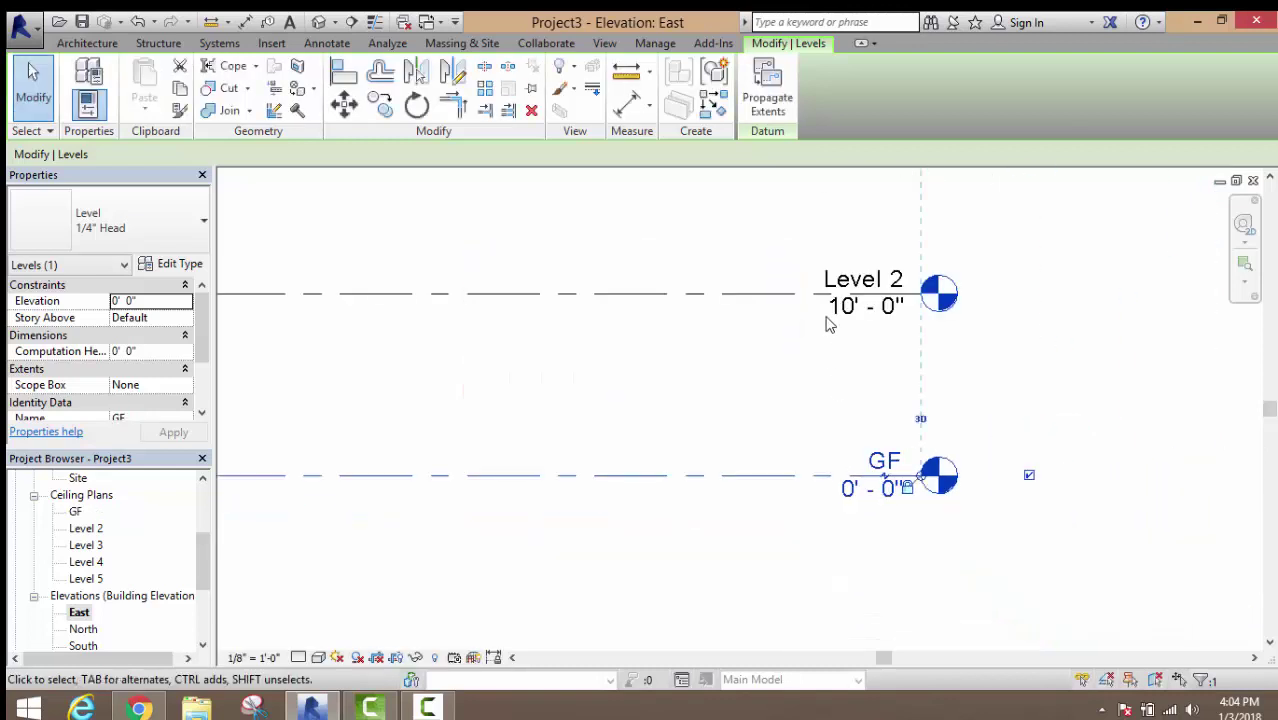
middle_click_drag(829, 323, 802, 399)
scroll(802, 399, "up", 3)
scroll(810, 399, "up", 2)
scroll(840, 398, "up", 1)
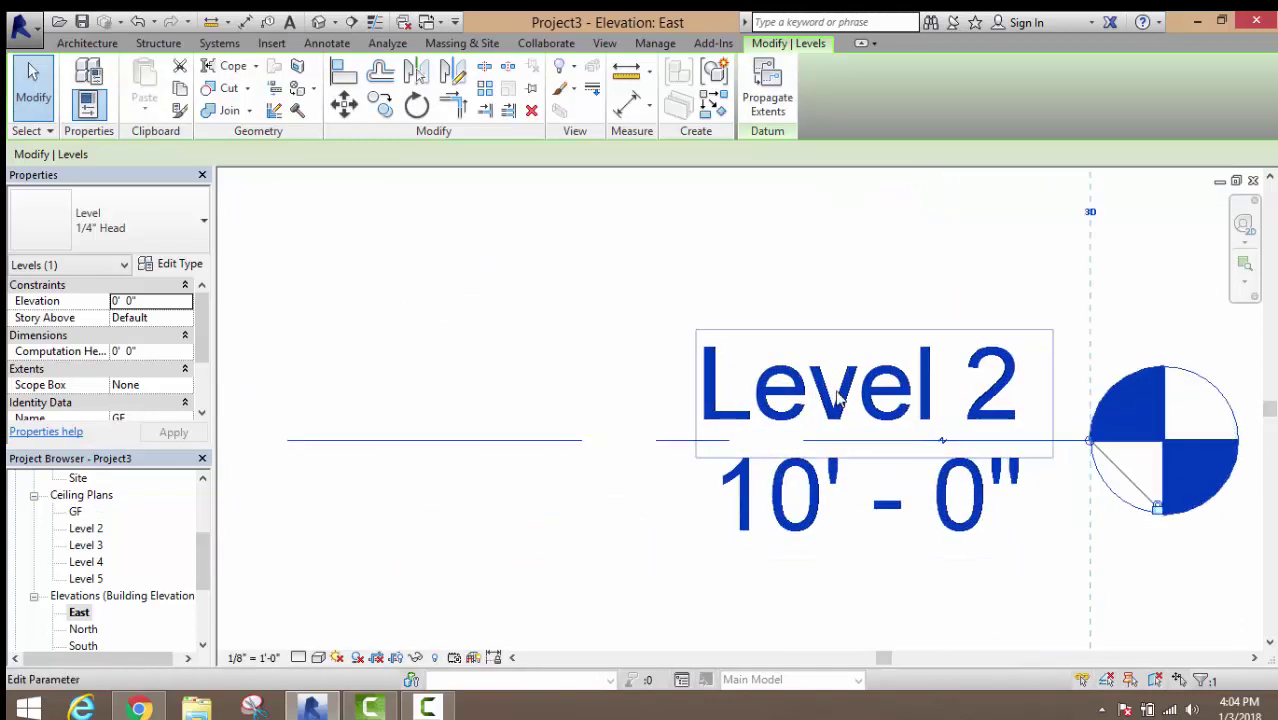
double_click(840, 398)
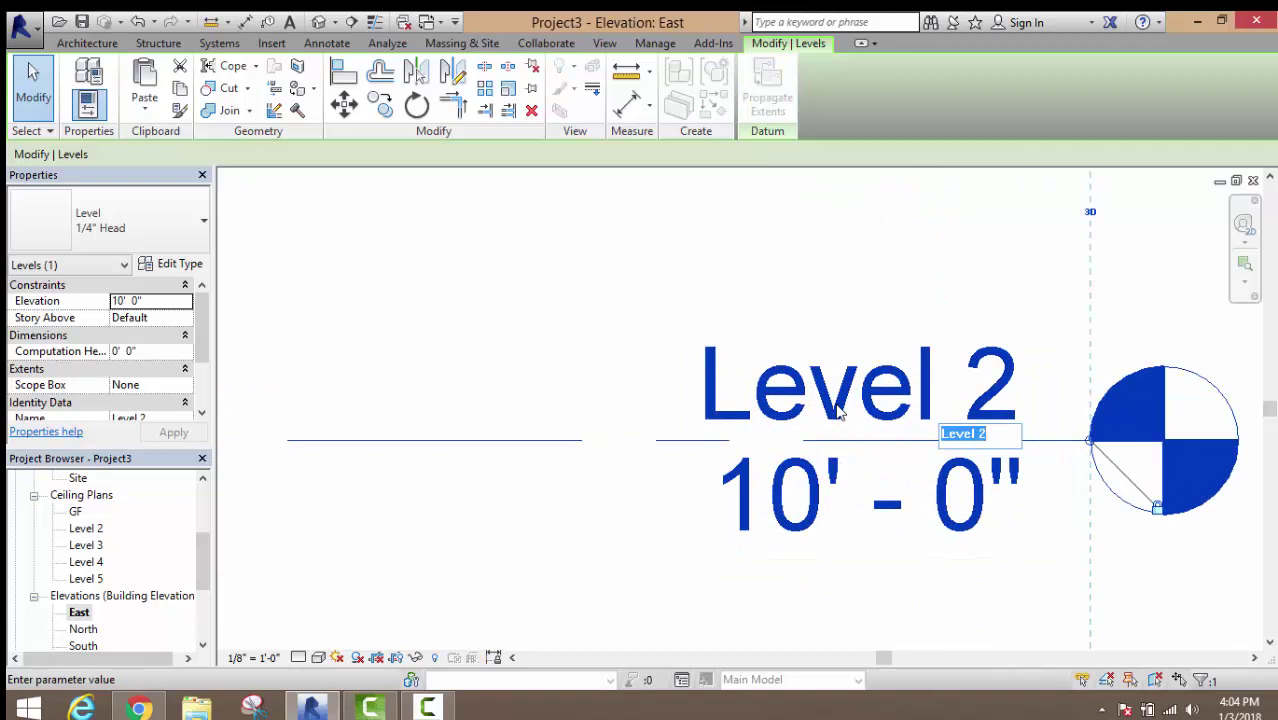
type("1st")
key("Return")
key("Return")
- Rename Level 3 to 2nd Floor
scroll(816, 313, "down", 1)
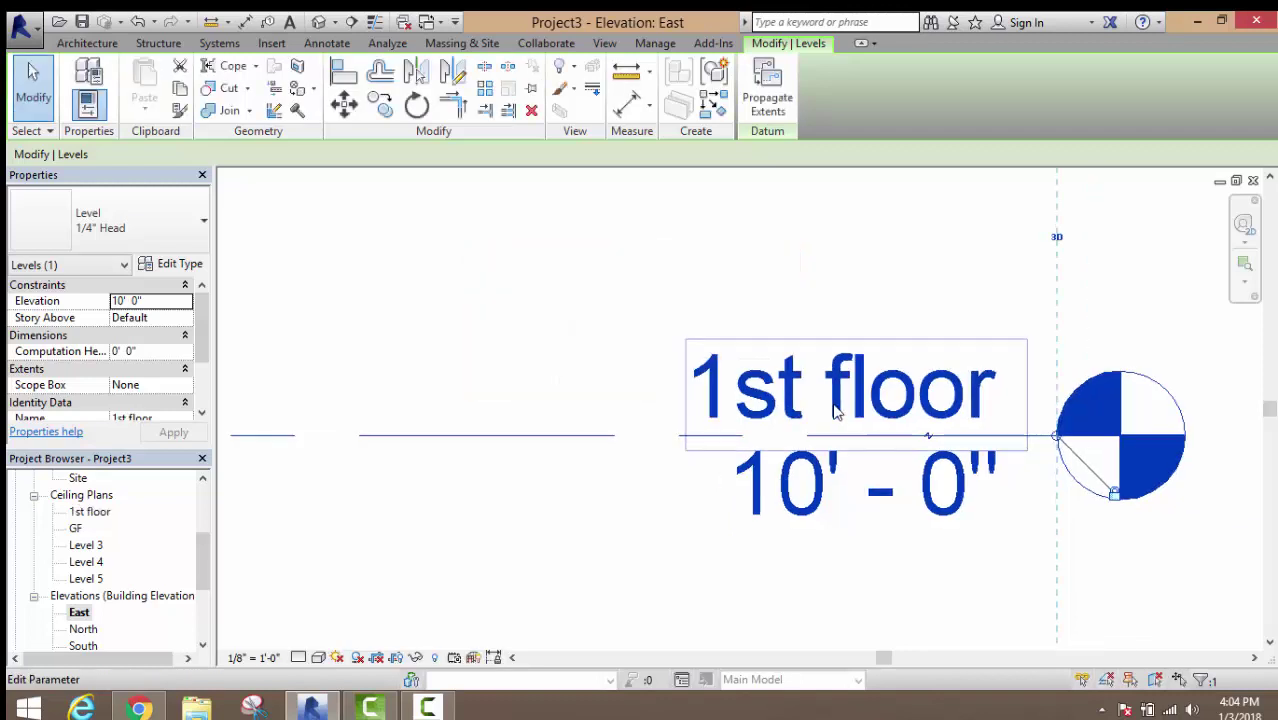
scroll(816, 313, "down", 2)
middle_click_drag(816, 313, 790, 453)
scroll(782, 360, "up", 3)
scroll(782, 360, "up", 3)
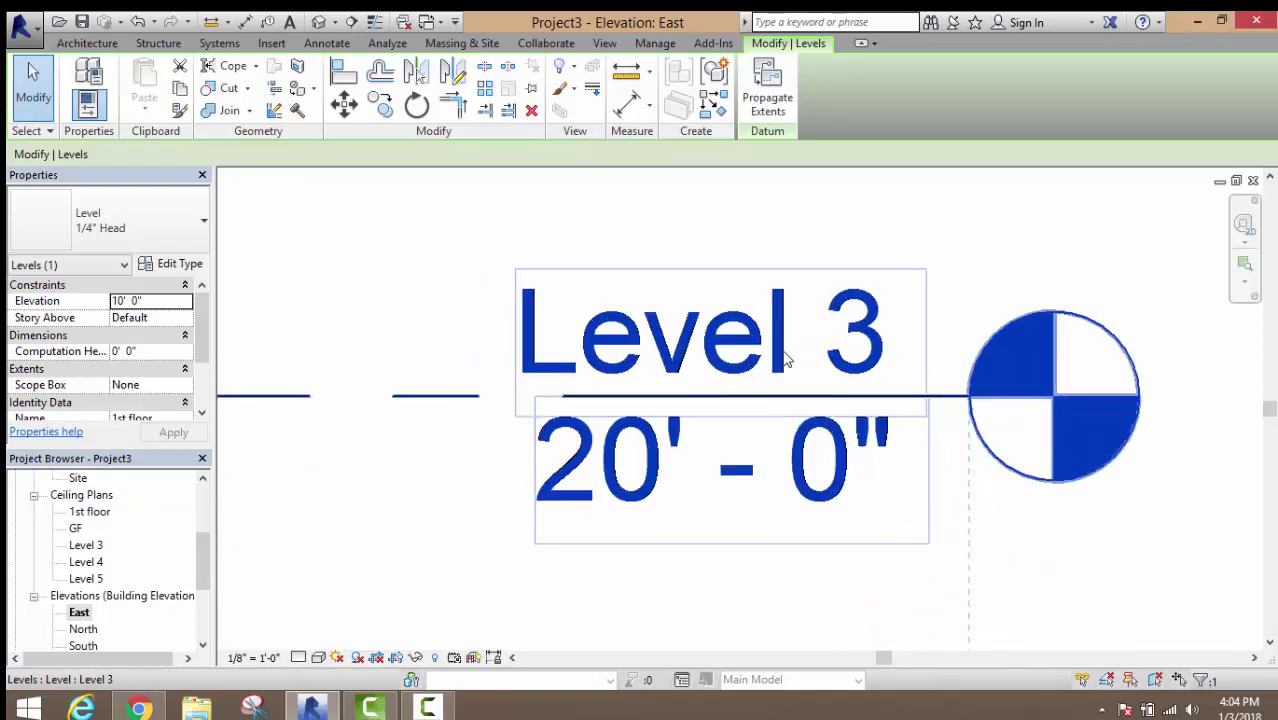
double_click(782, 360)
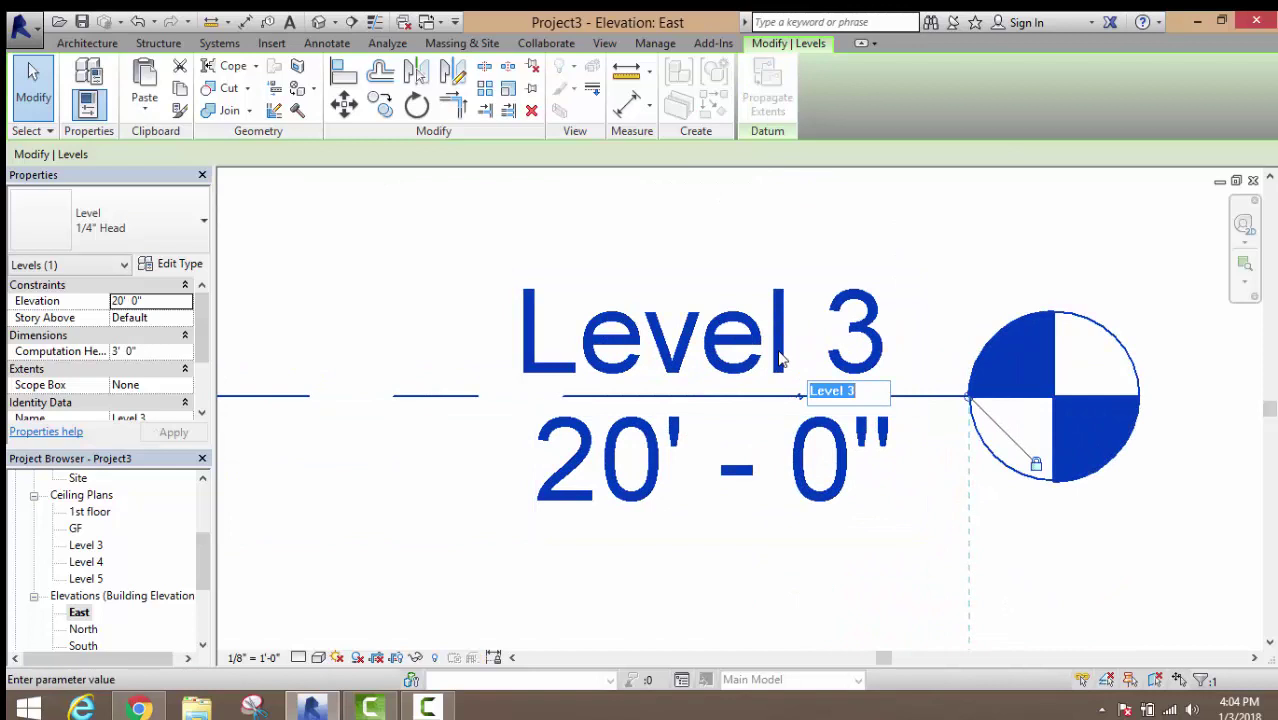
type("2nd f")
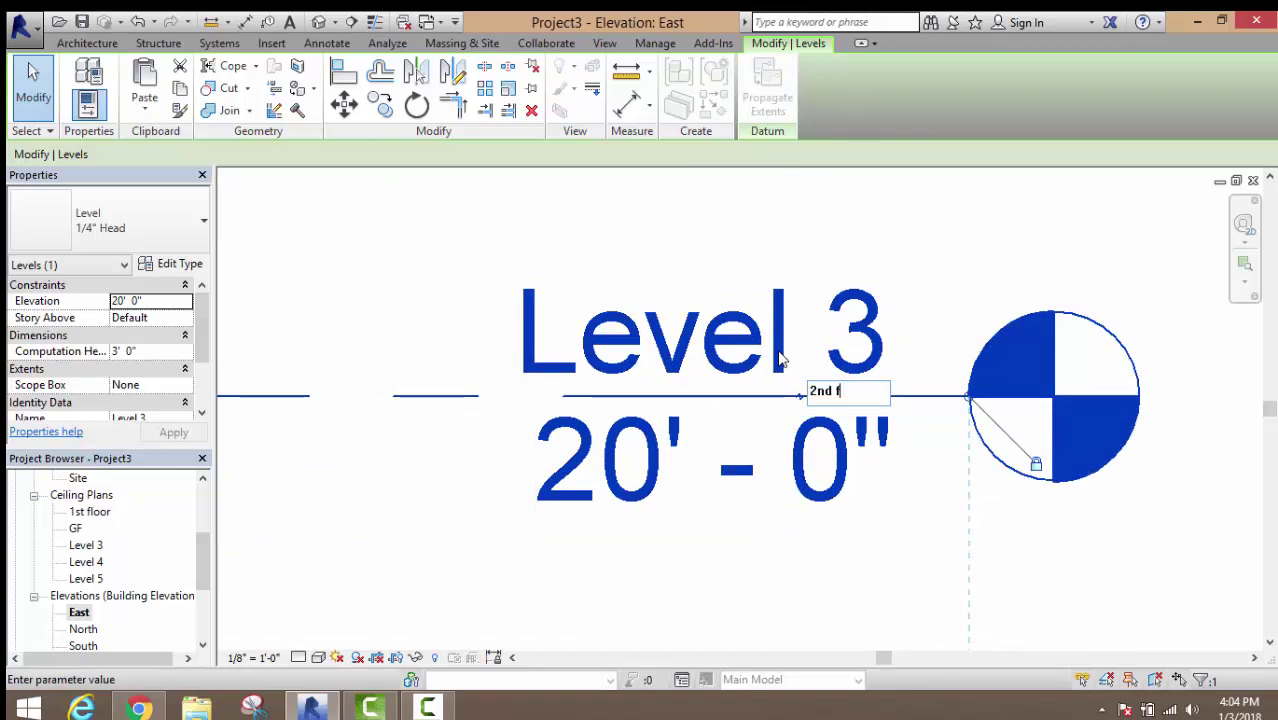
key("BackSpace")
type("or")
key("Return")
key("Return")
- Rename Level 4 to 3rd floor and agree to rename the matching views
scroll(775, 357, "down", 2)
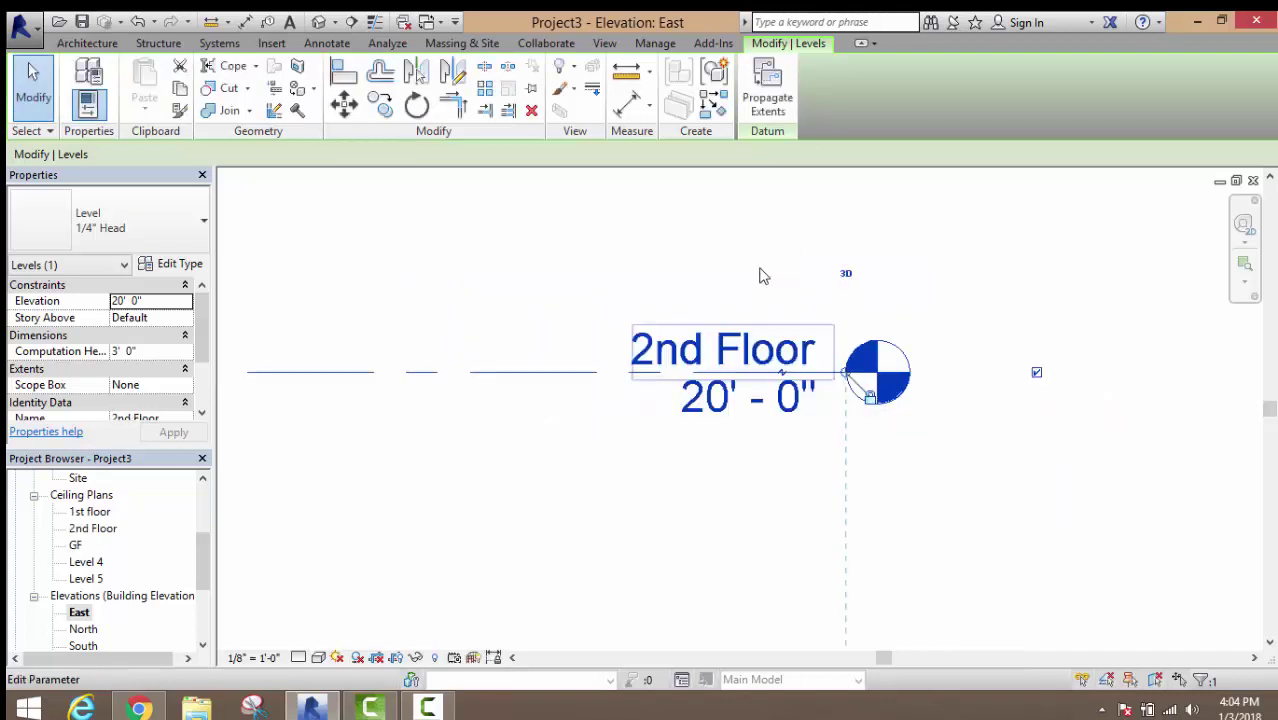
middle_click_drag(760, 276, 736, 456)
scroll(623, 245, "up", 3)
scroll(623, 245, "down", 1)
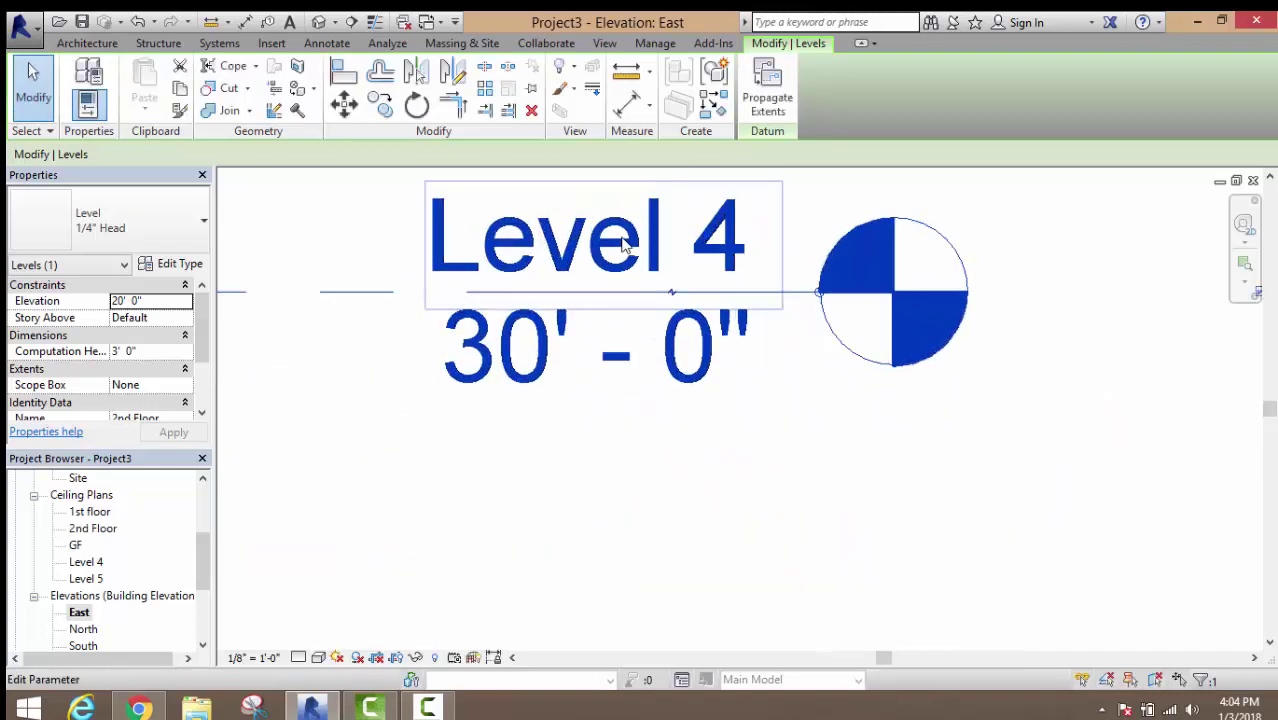
double_click(623, 245)
type("3rd floor")
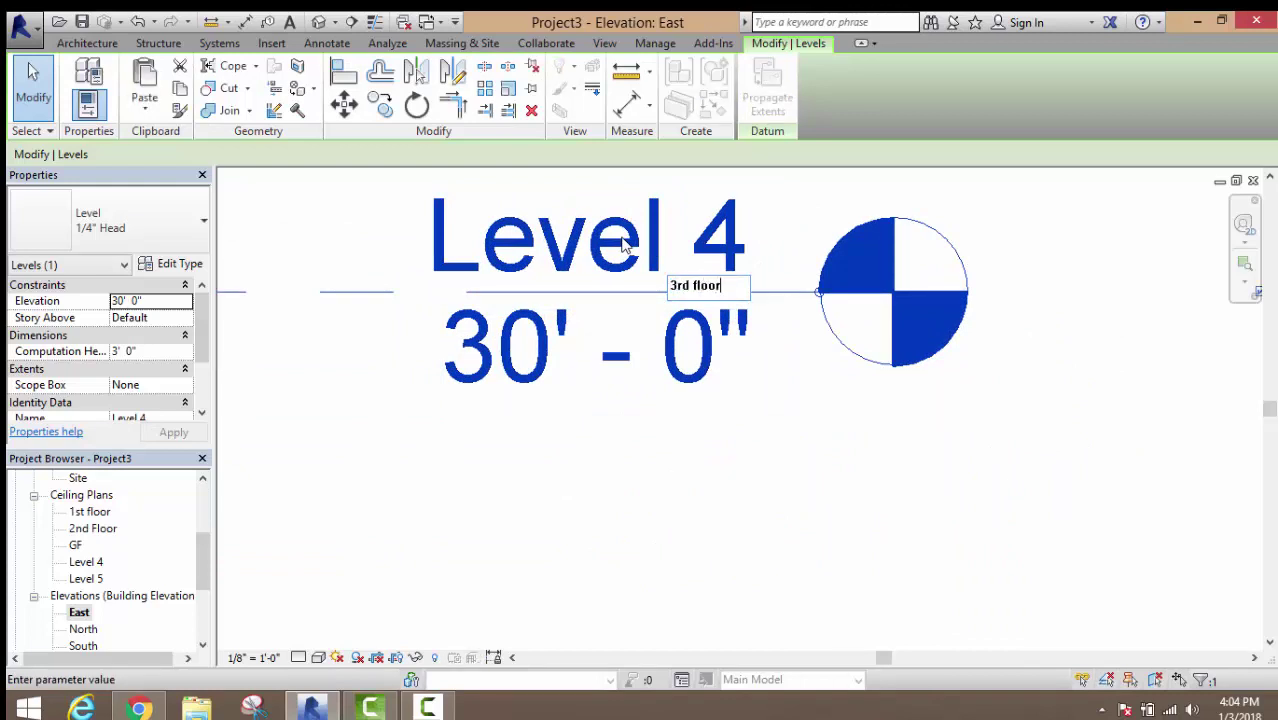
key("Return")
left_click(688, 368)
- Rename Level 5 to 4th floor
scroll(650, 362, "down", 3)
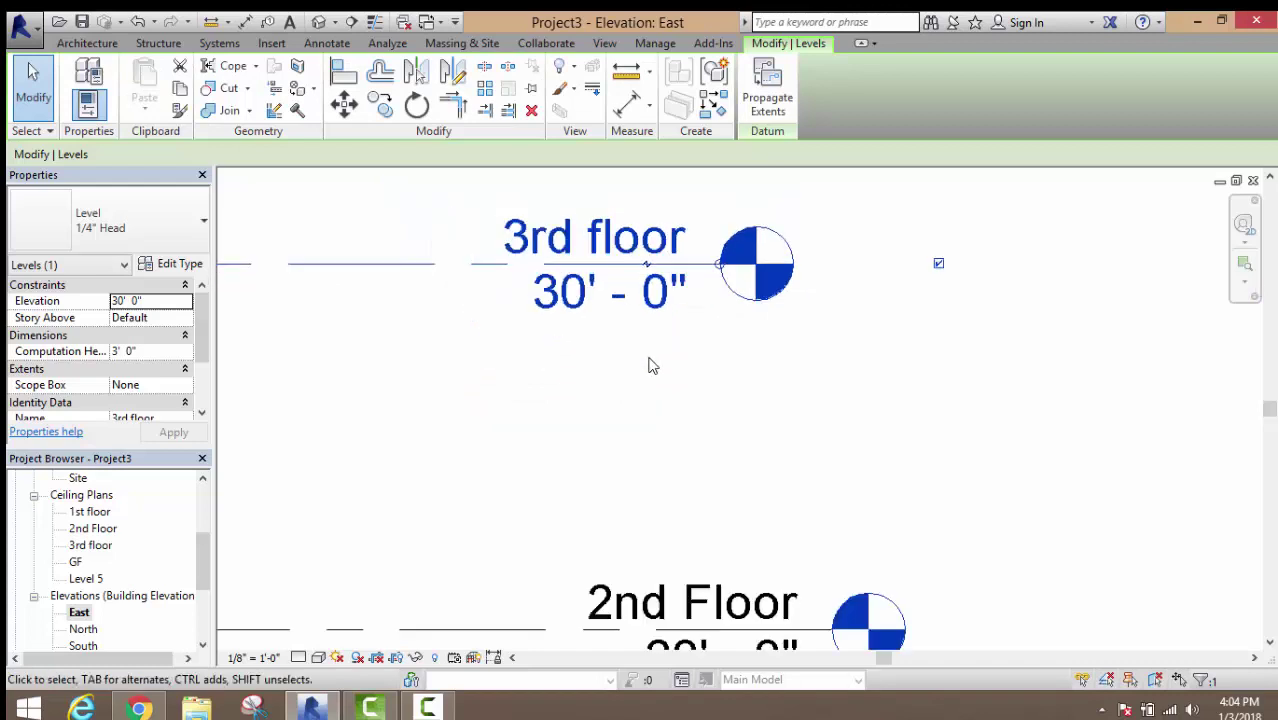
scroll(650, 368, "down", 2)
middle_click_drag(668, 386, 668, 443)
scroll(600, 295, "up", 2)
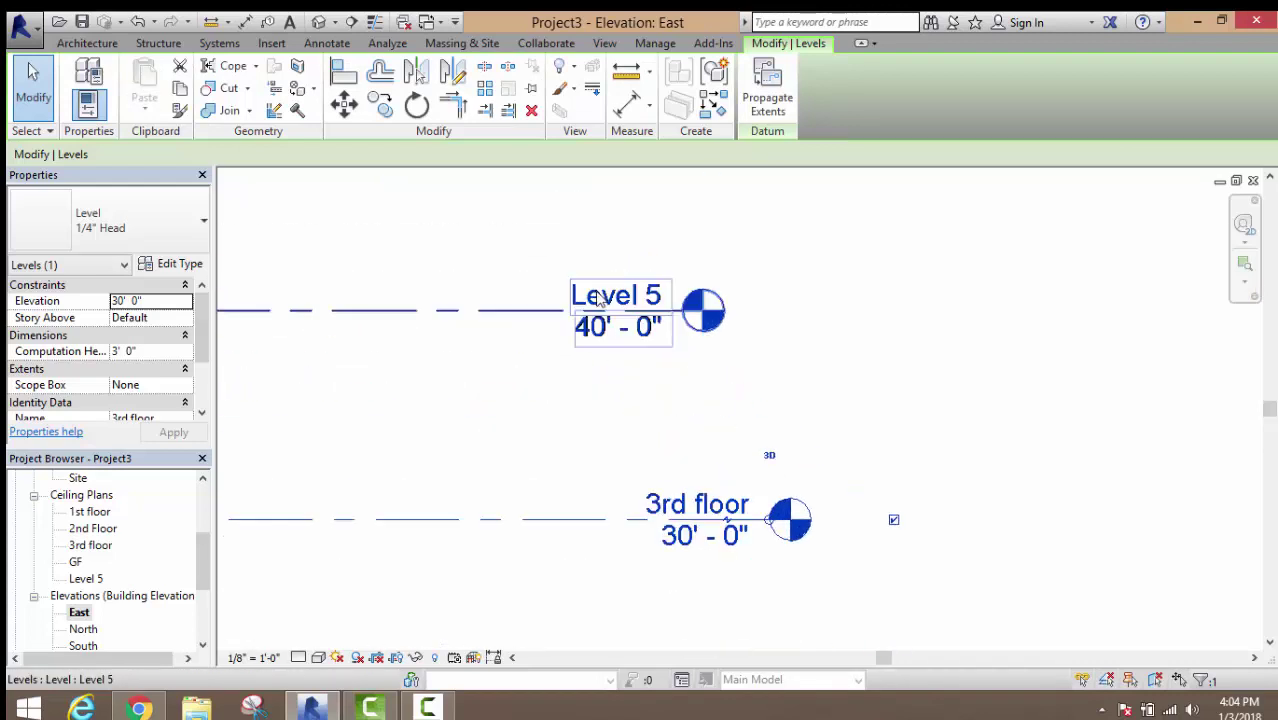
scroll(597, 300, "up", 2)
double_click(597, 300)
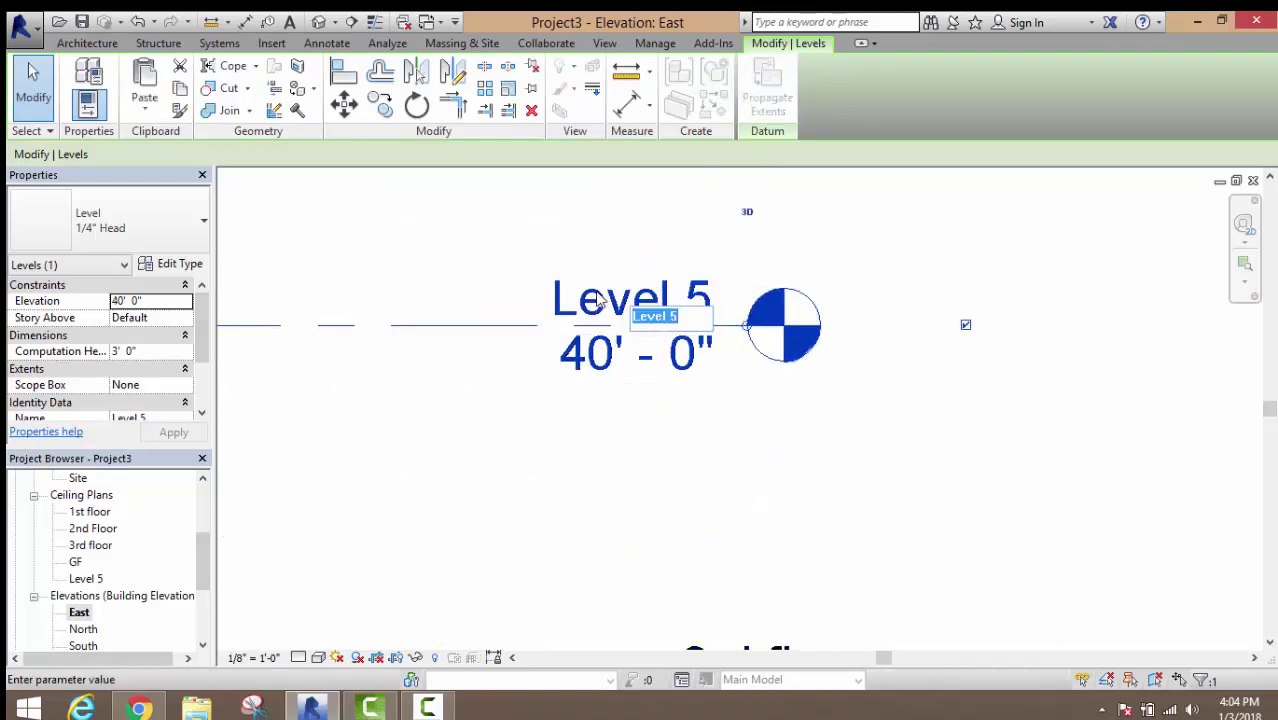
type("4th floor")
key("Return")
key("Return")
scroll(597, 300, "down", 2)
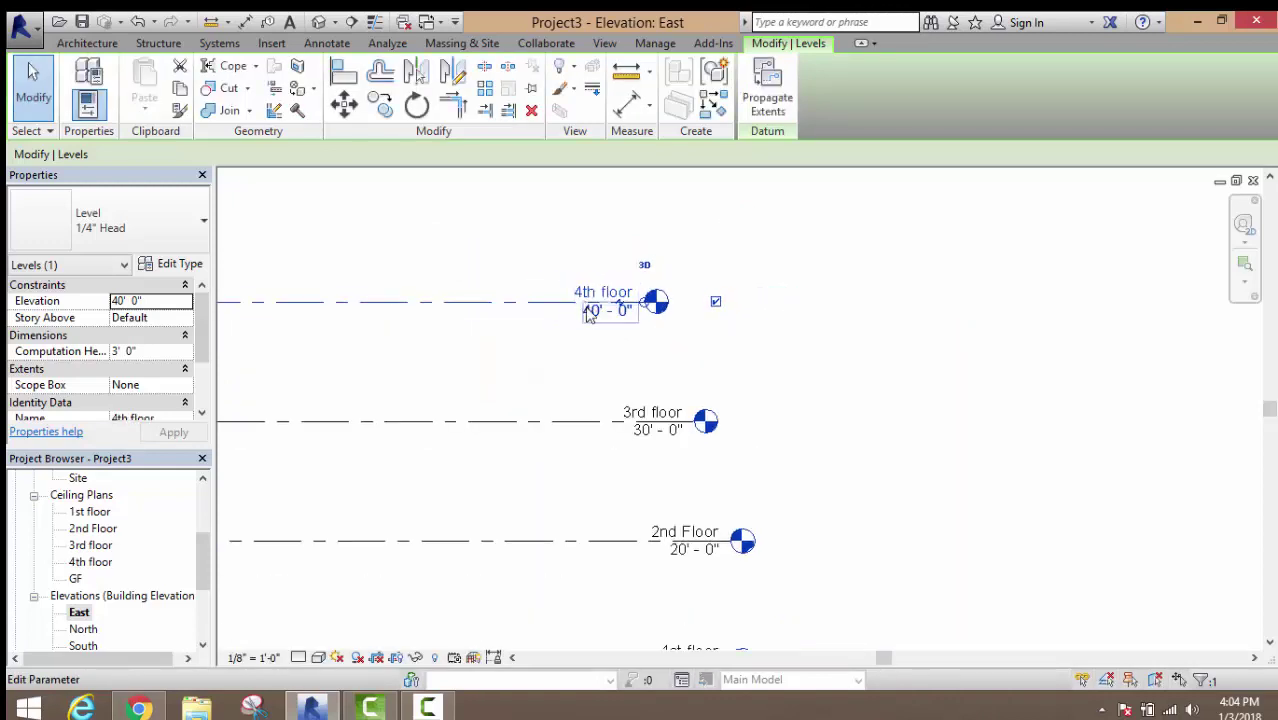
scroll(602, 325, "down", 2)
scroll(600, 420, "down", 1)
scroll(716, 370, "up", 2)
scroll(601, 427, "up", 2)
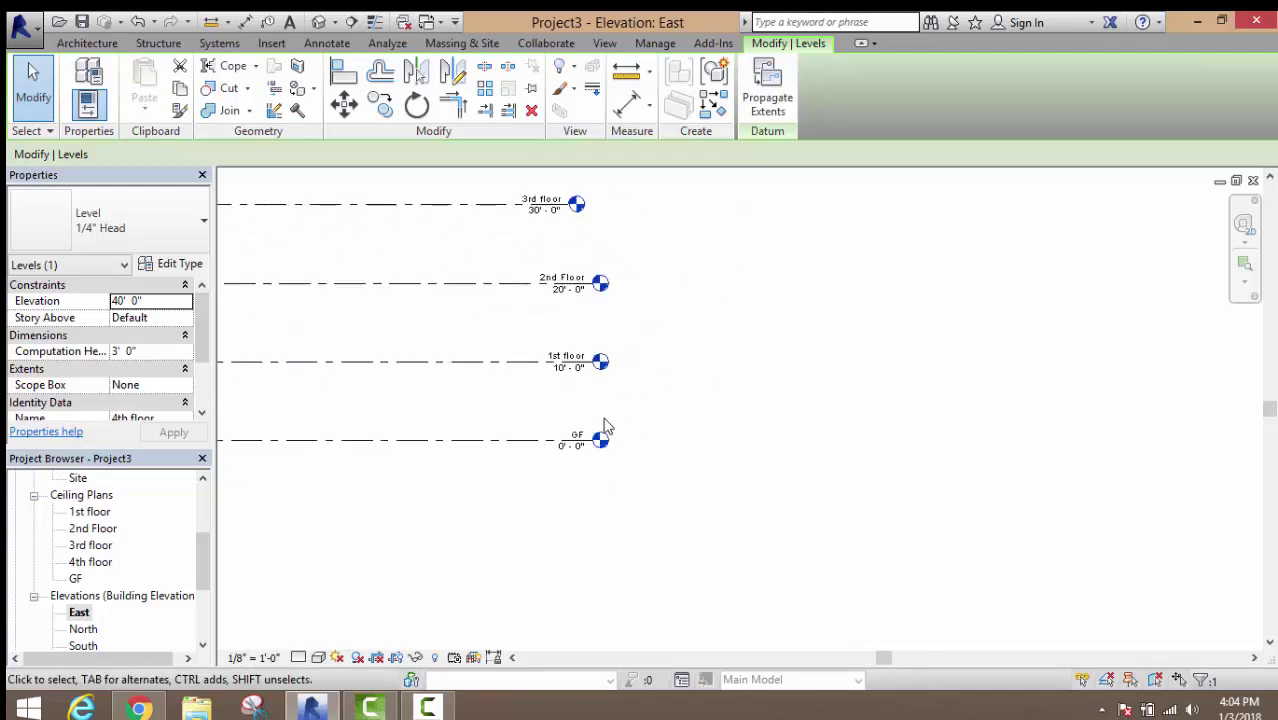
scroll(595, 272, "up", 2)
scroll(595, 272, "up", 1)
middle_click_drag(608, 260, 630, 274)
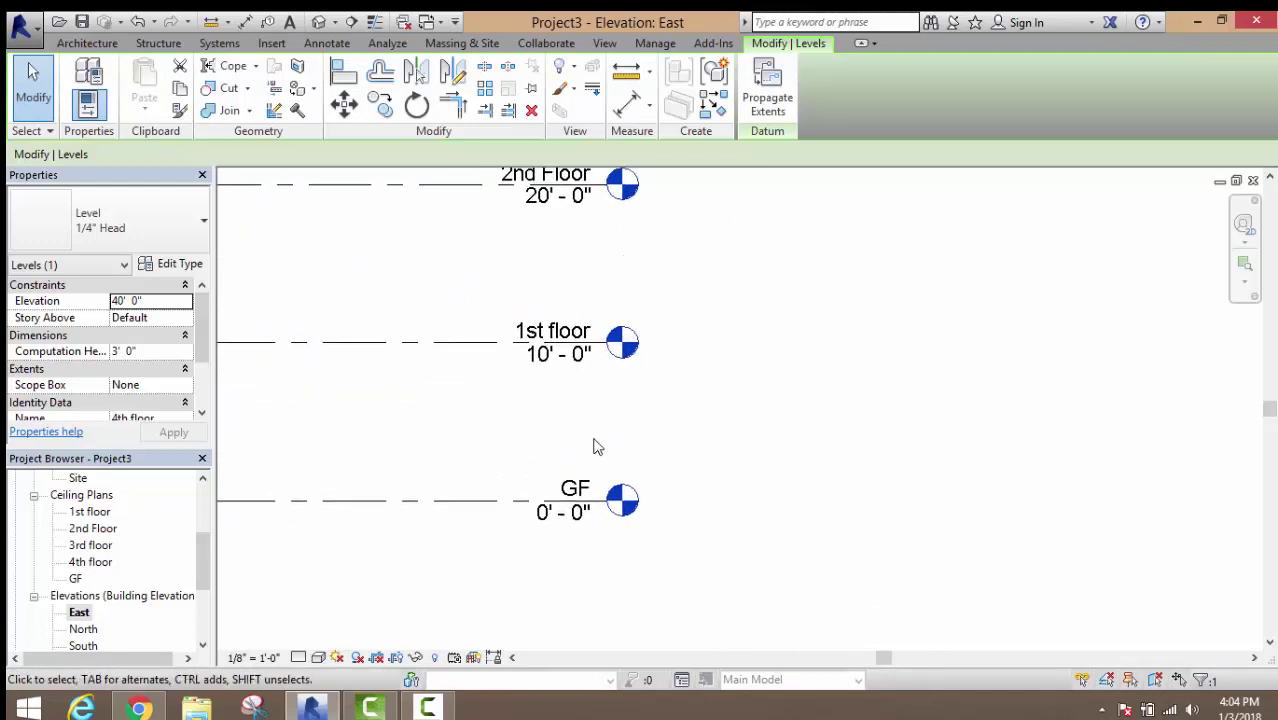
middle_click_drag(596, 445, 655, 402)
mouse_move(630, 280)
middle_mouse_down()
mouse_move(630, 413)
mouse_move(606, 420)
mouse_move(640, 337)
mouse_move(856, 222)
middle_mouse_up()
scroll(700, 225, "down", 2)
scroll(600, 215, "down", 1)
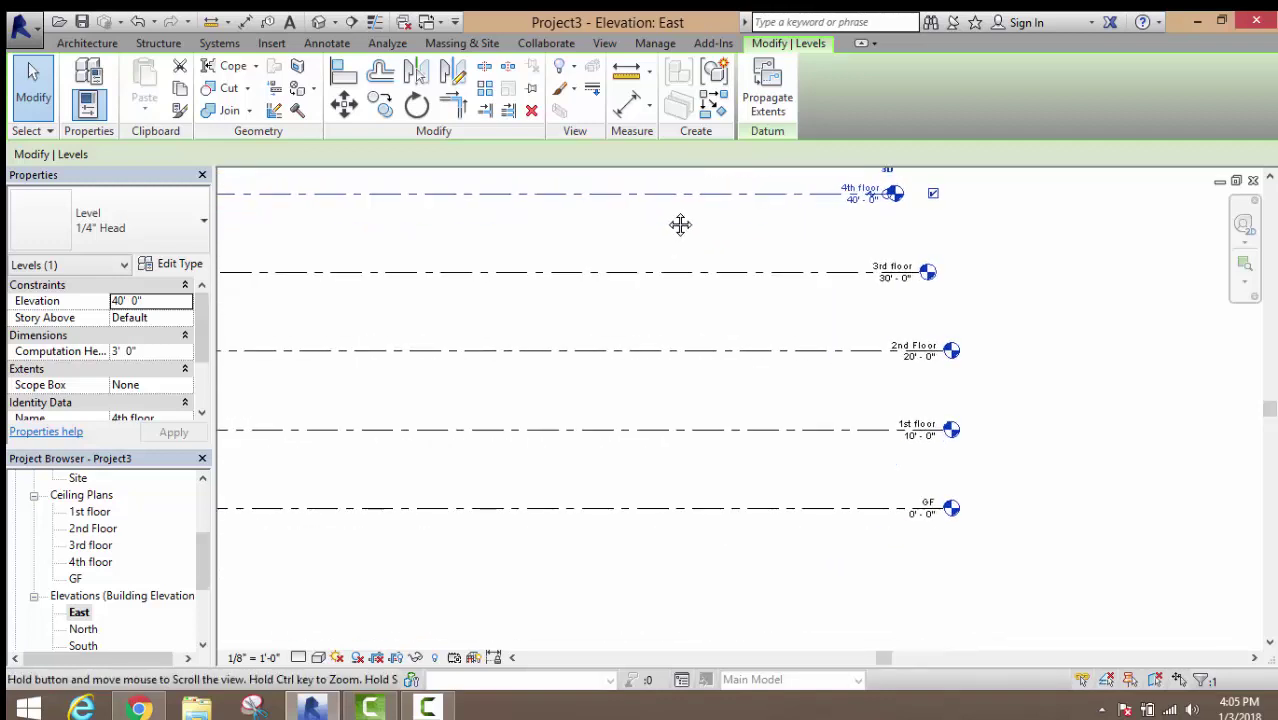
left_click_drag(201, 559, 207, 525)
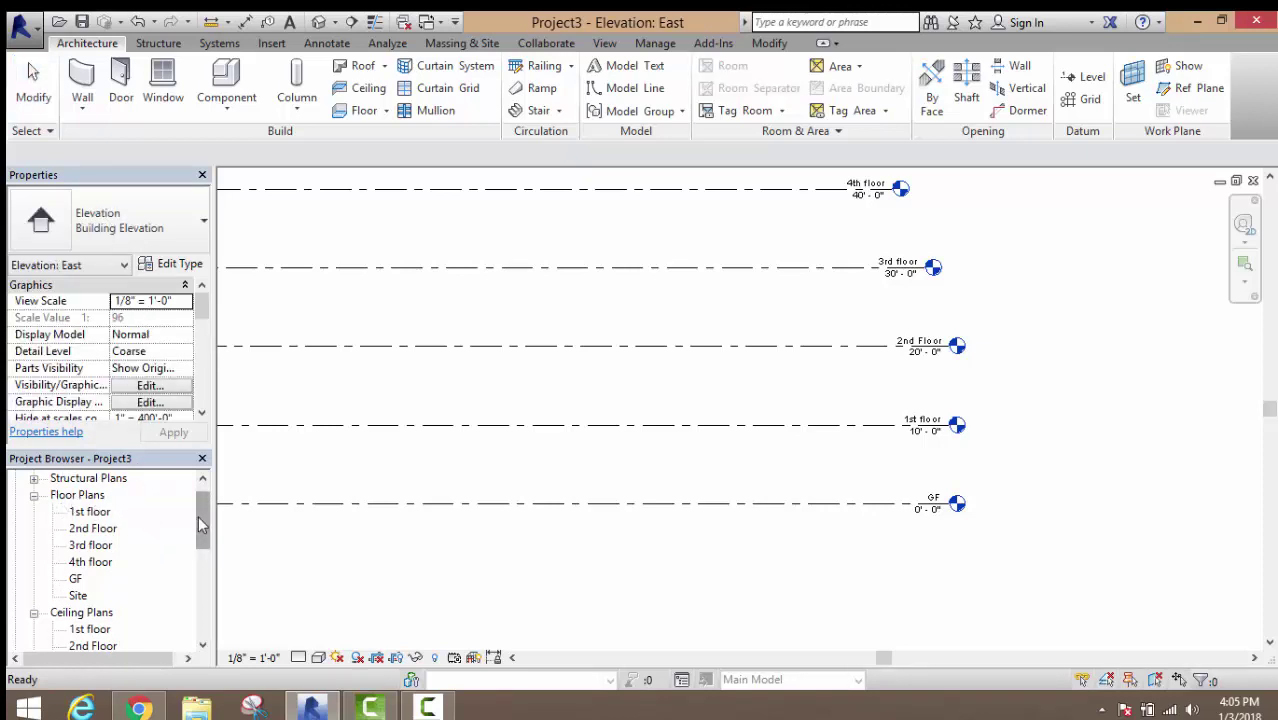
left_click_drag(203, 528, 203, 550)
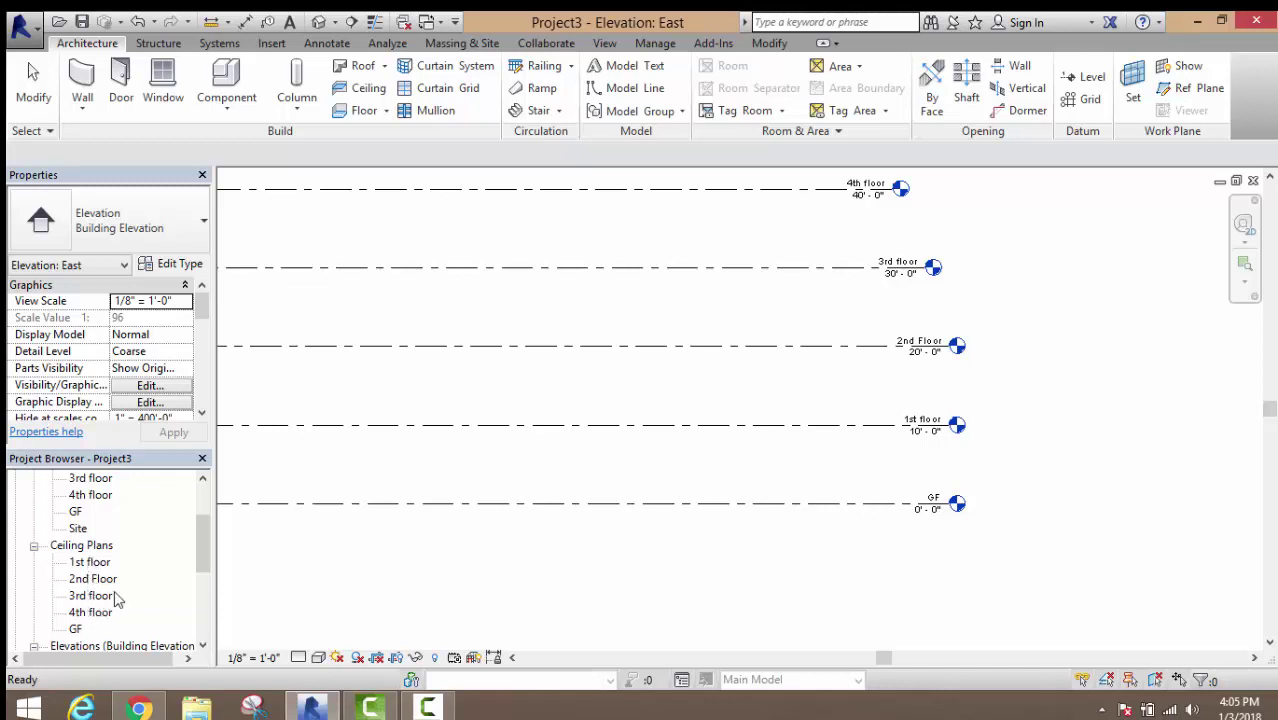
left_click_drag(205, 556, 203, 516)
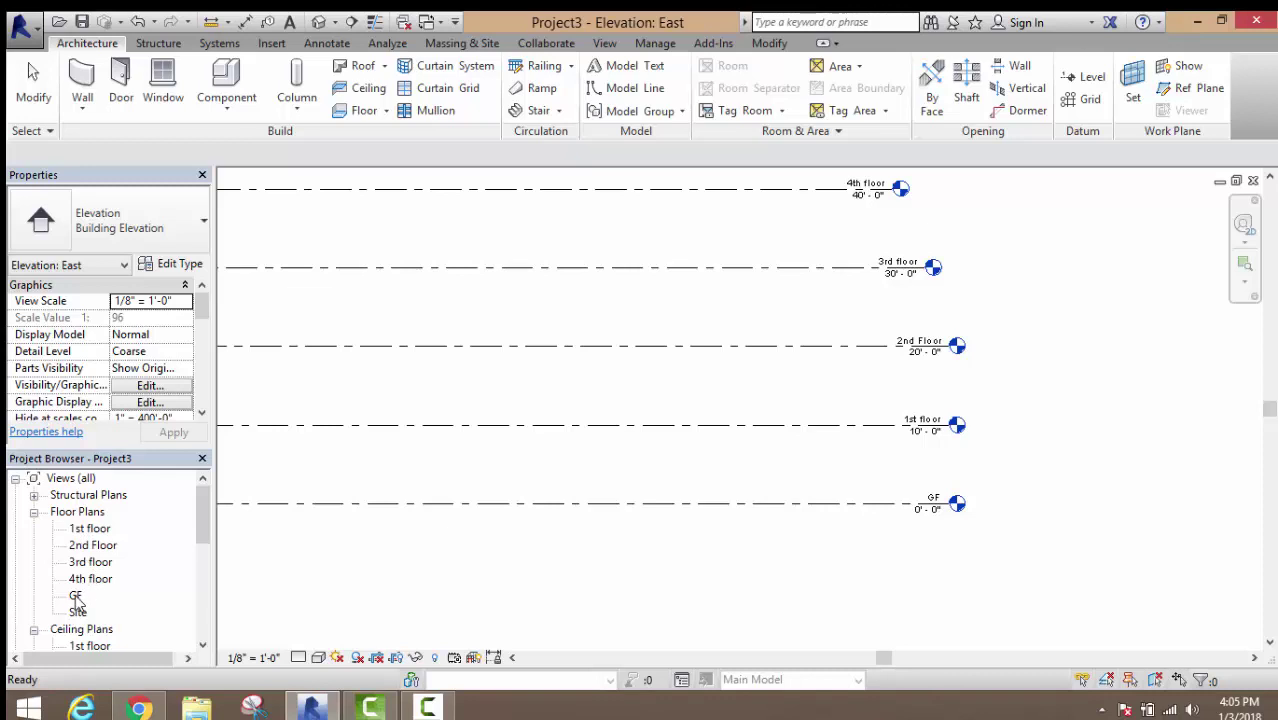
- Open the GF floor plan and start the Wall tool with the Generic - 8" type
double_click(76, 597)
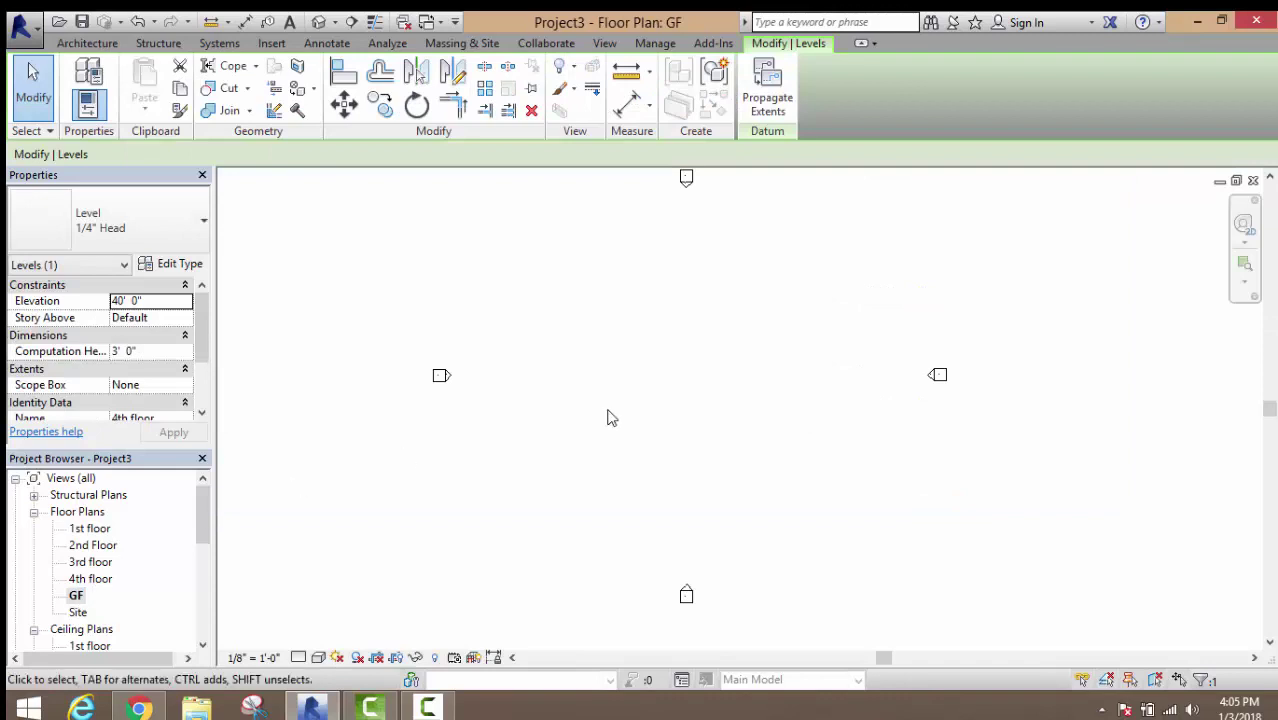
middle_click_drag(620, 421, 588, 448)
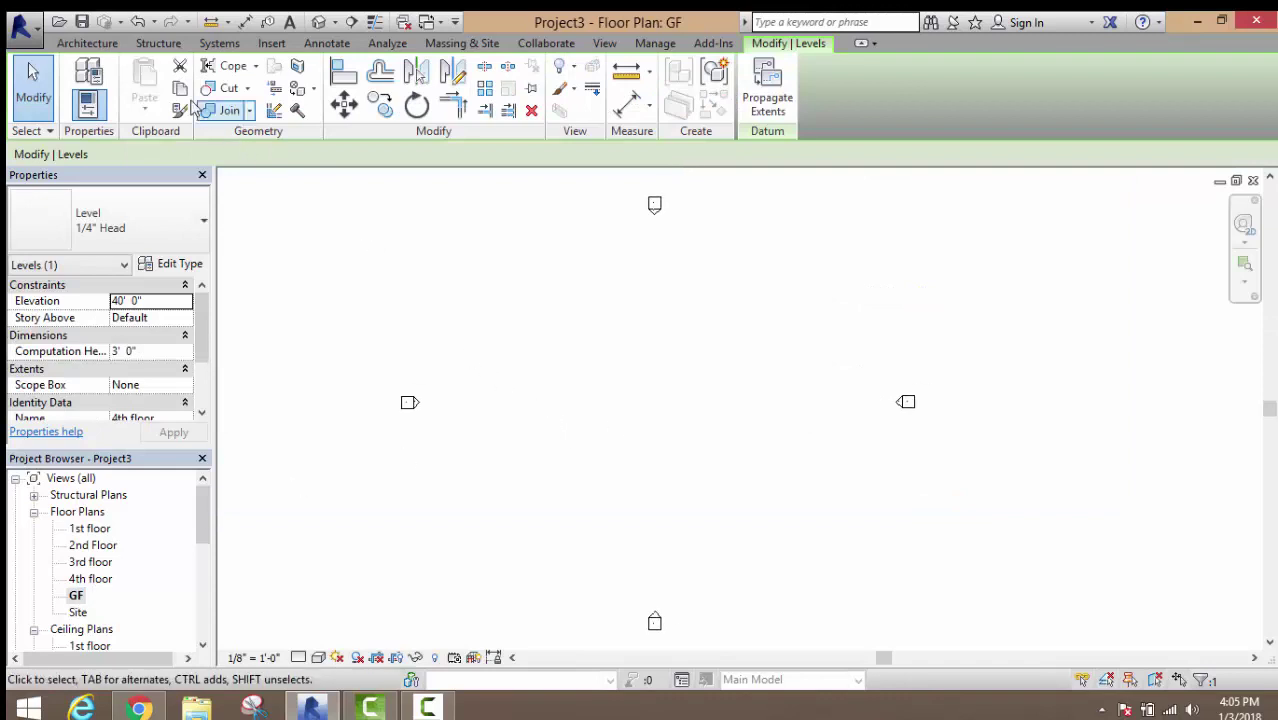
left_click(88, 44)
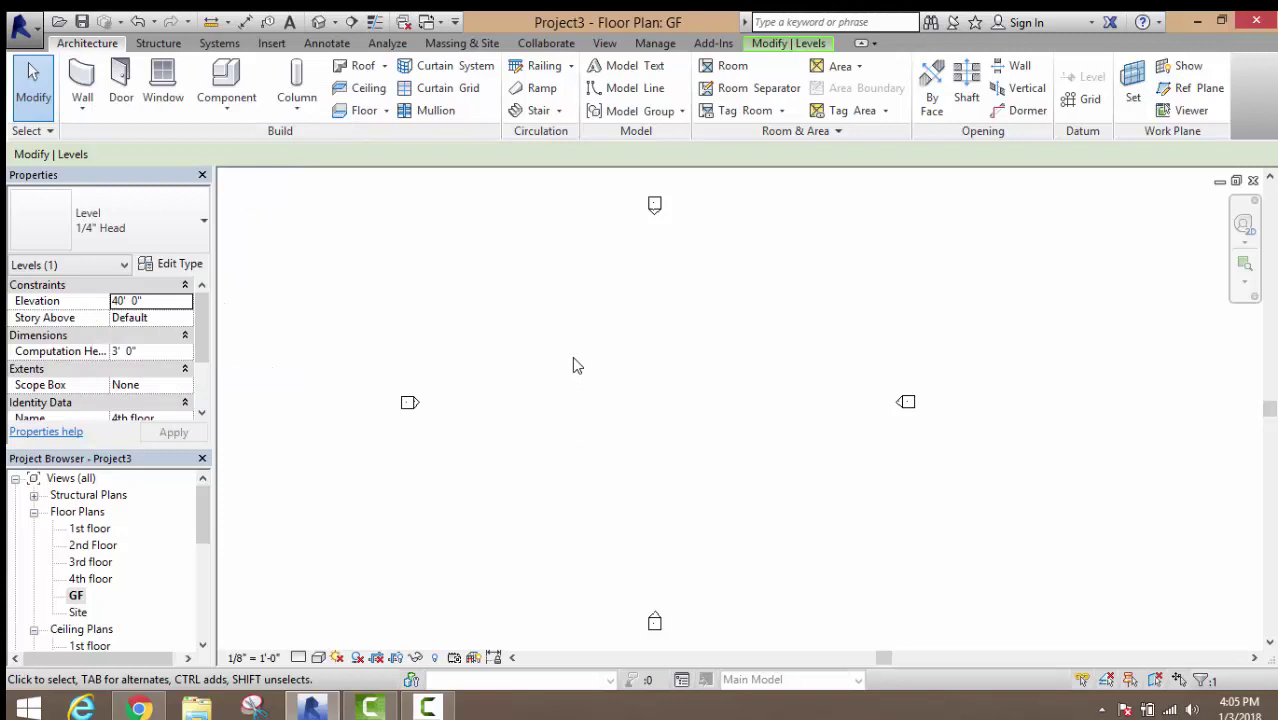
left_click(84, 77)
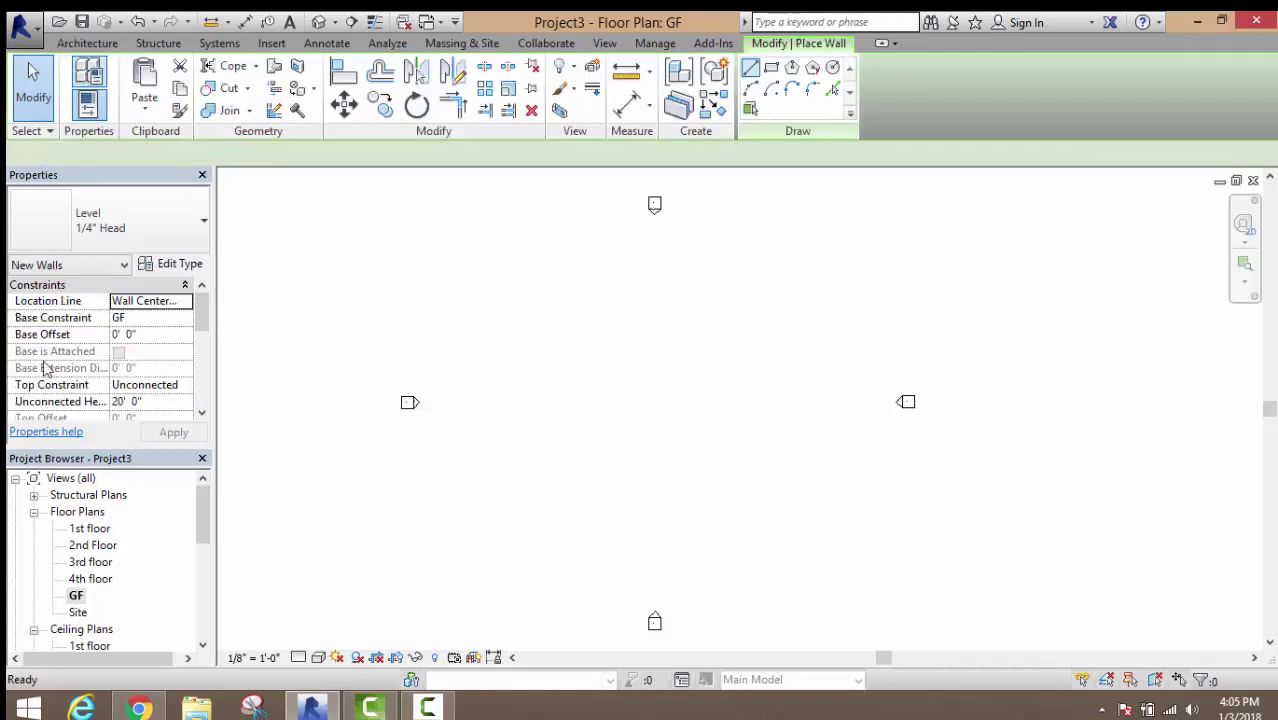
- Set the wall type's structure layer thickness to 9"
left_click(188, 268)
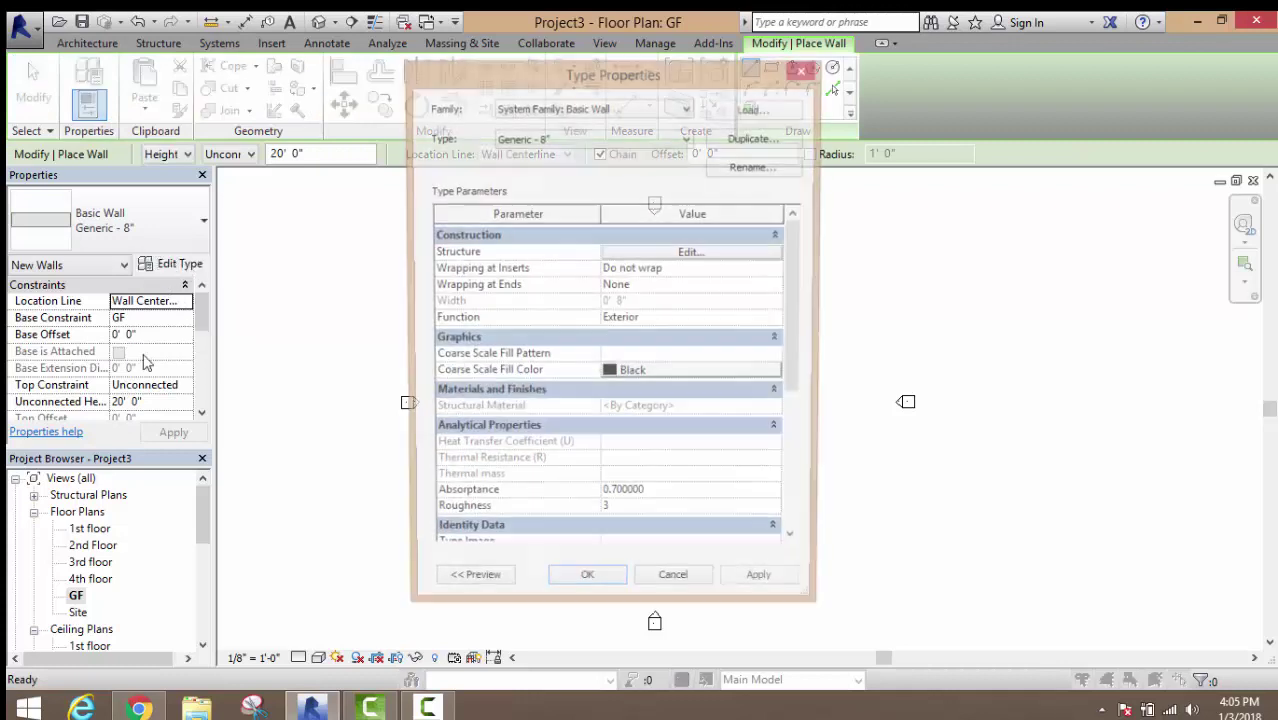
left_click(677, 255)
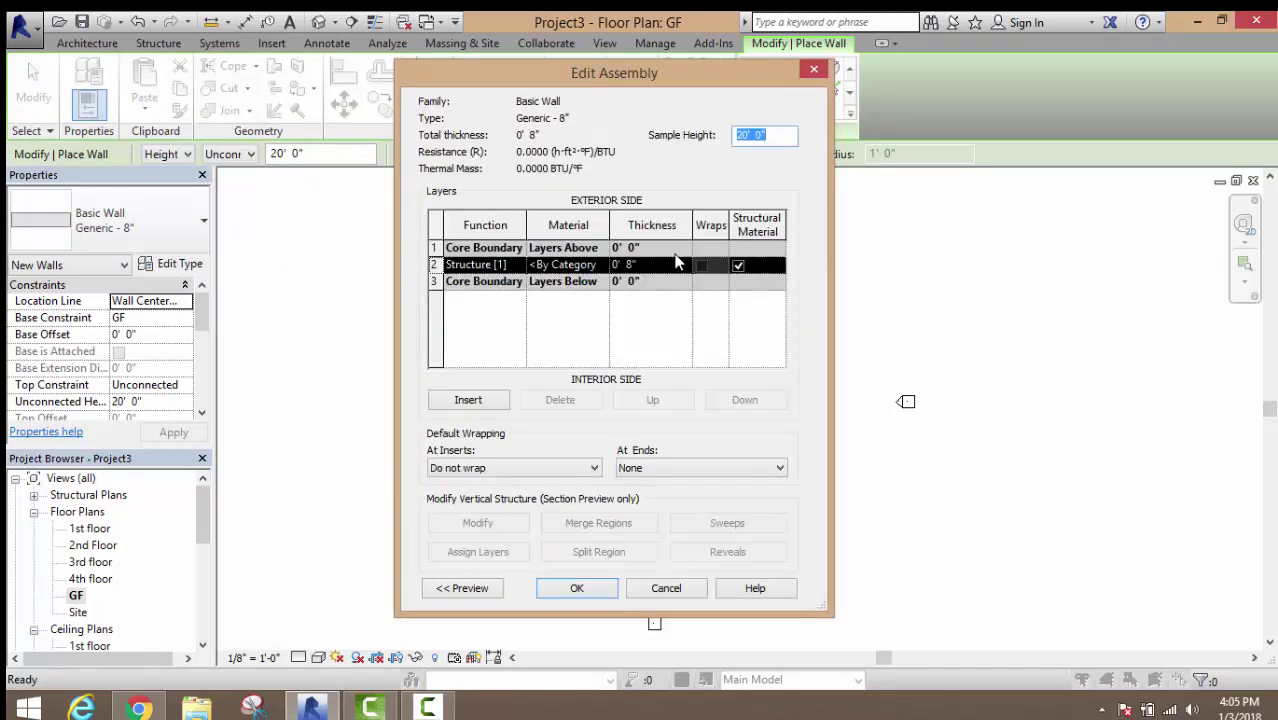
left_click(660, 266)
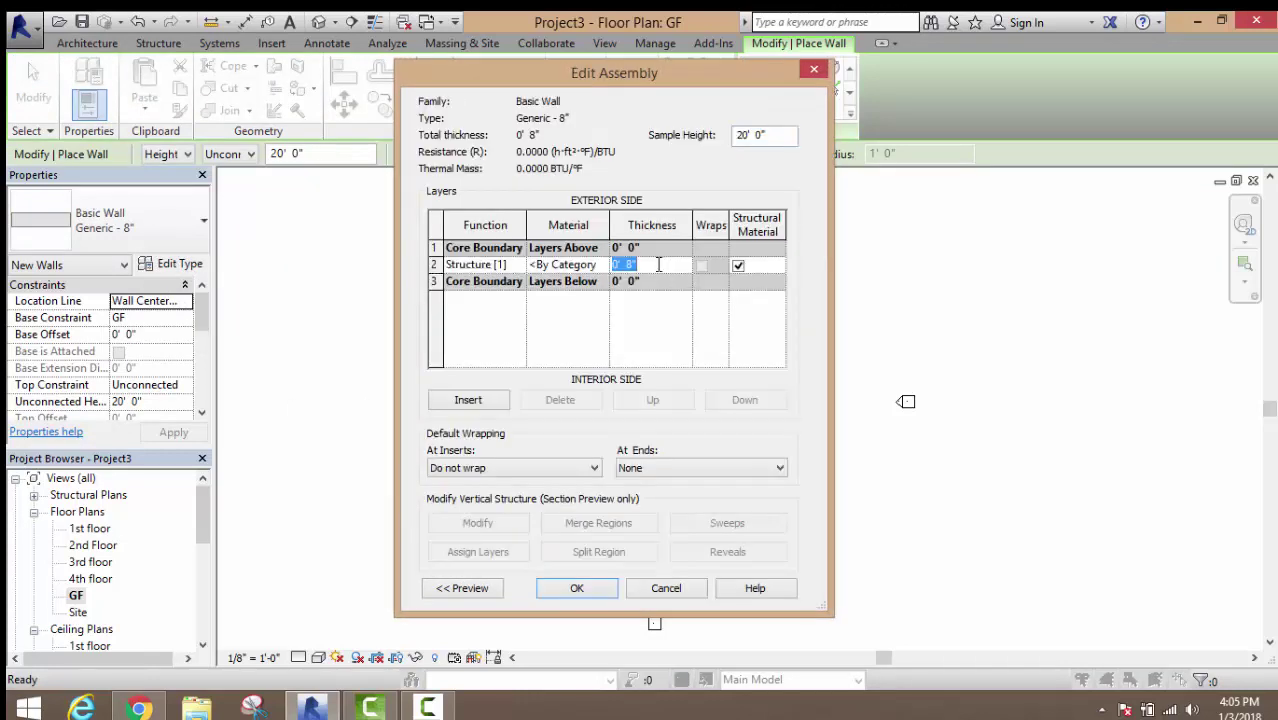
type("9\"")
key("Tab")
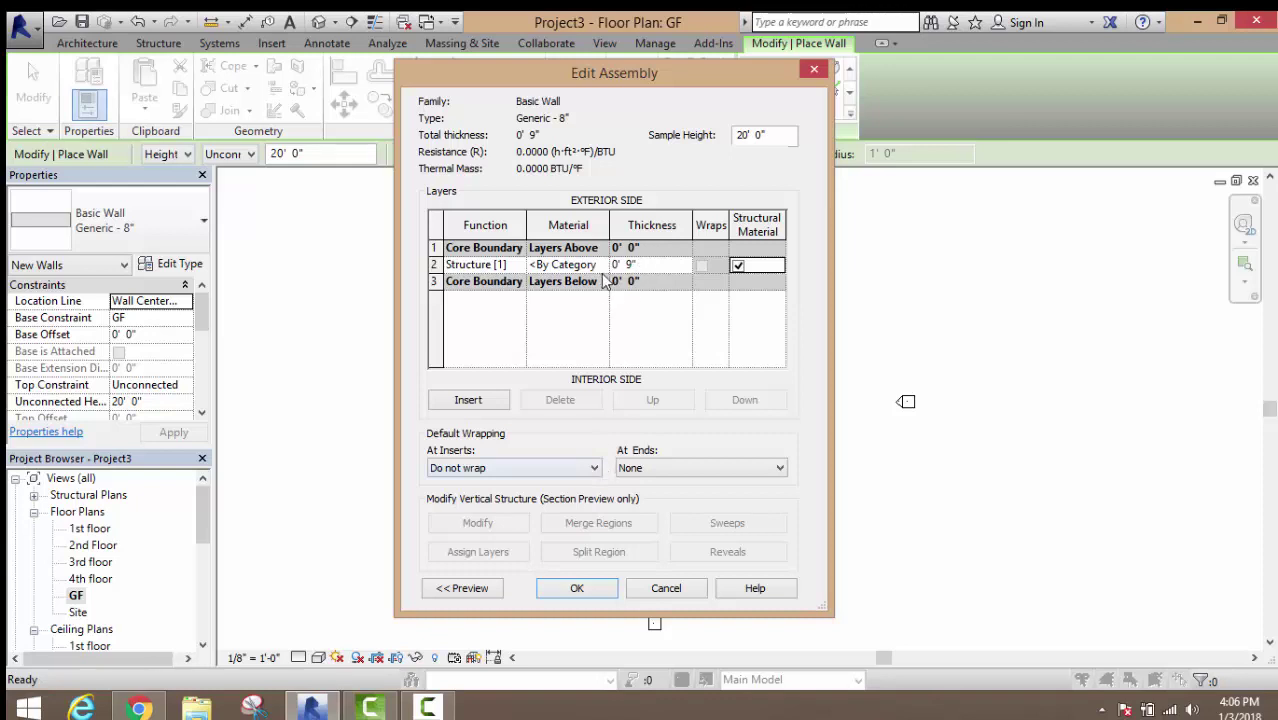
left_click(575, 588)
left_click(575, 587)
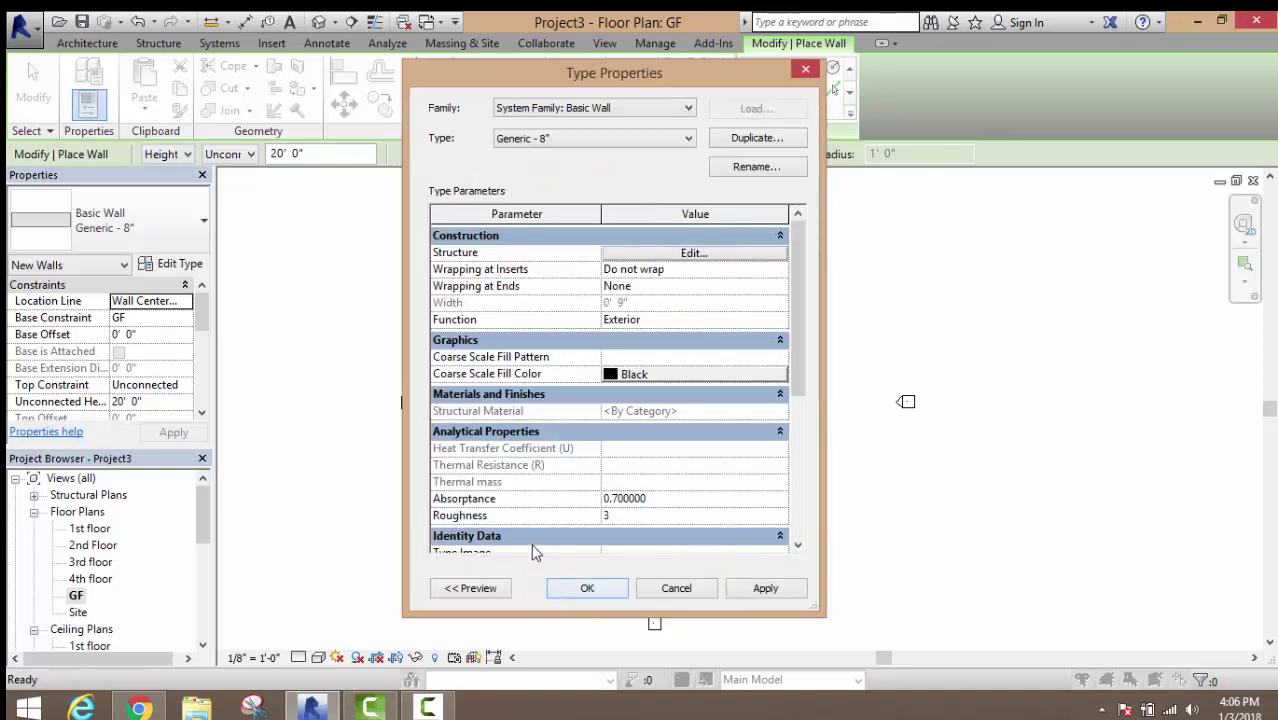
- Duplicate the wall type as Main wall 9" and apply it
left_click(760, 142)
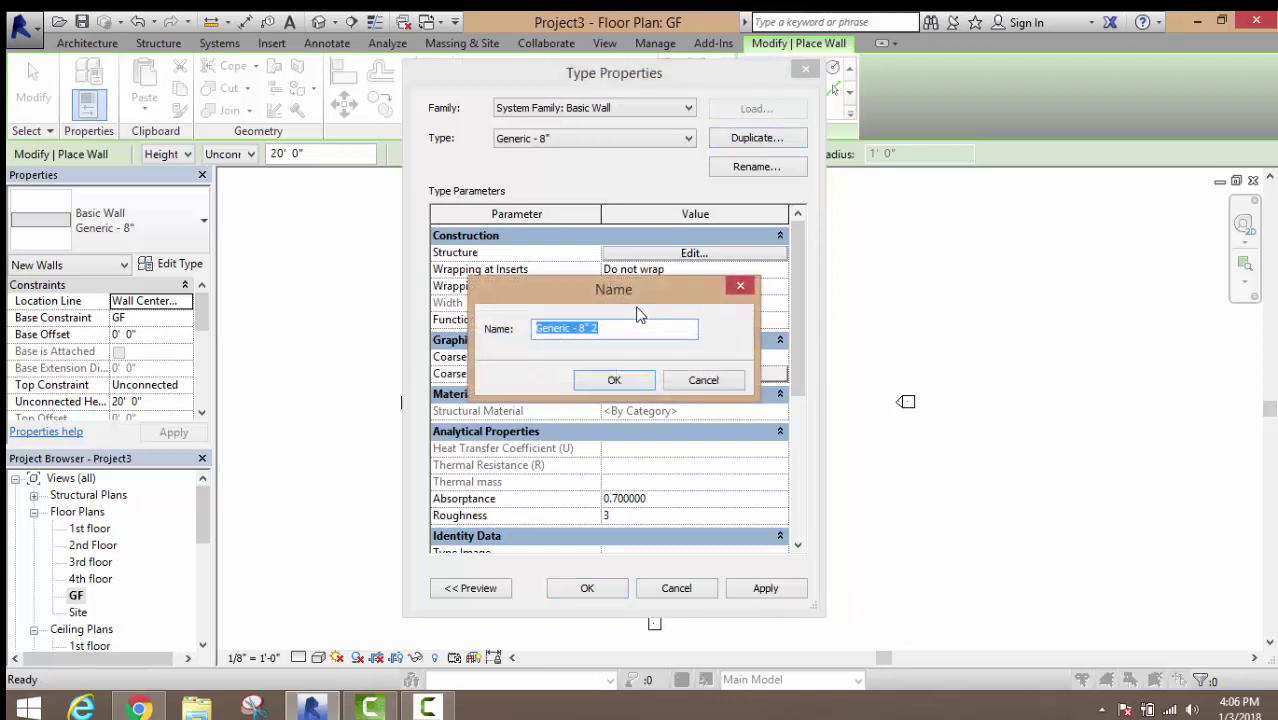
key("BackSpace")
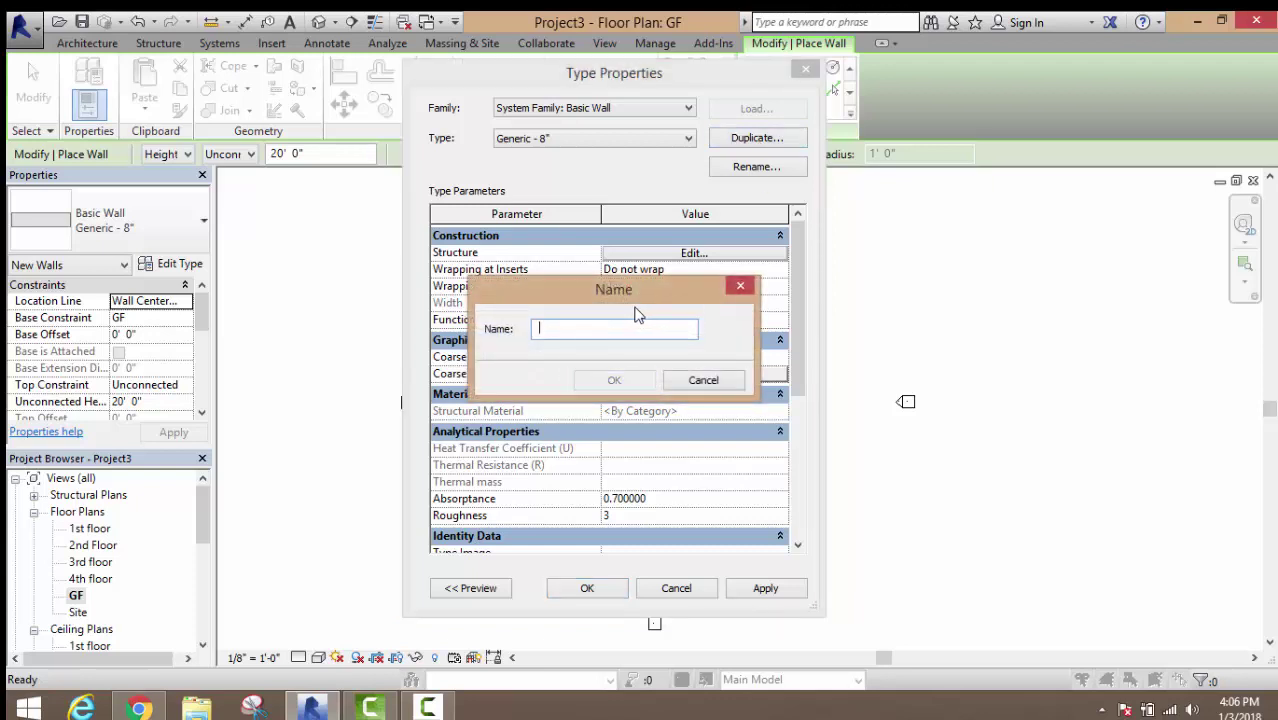
type("Main wall 9\"")
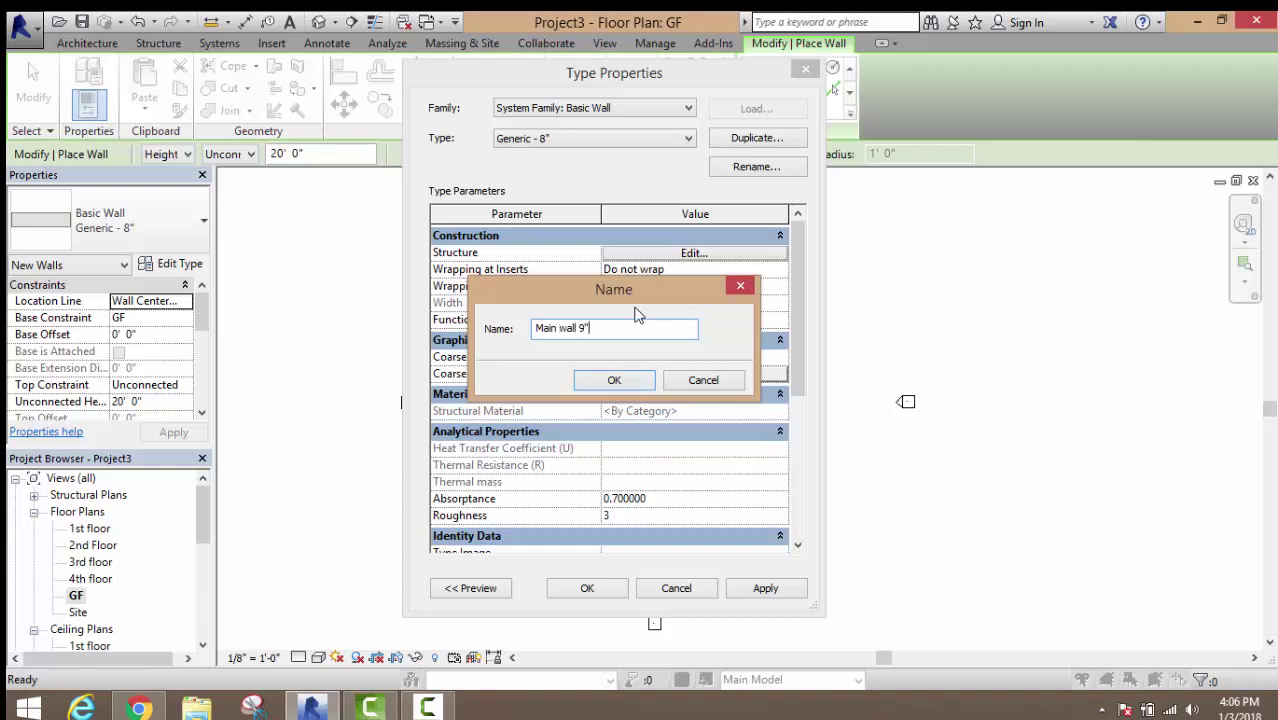
key("Return")
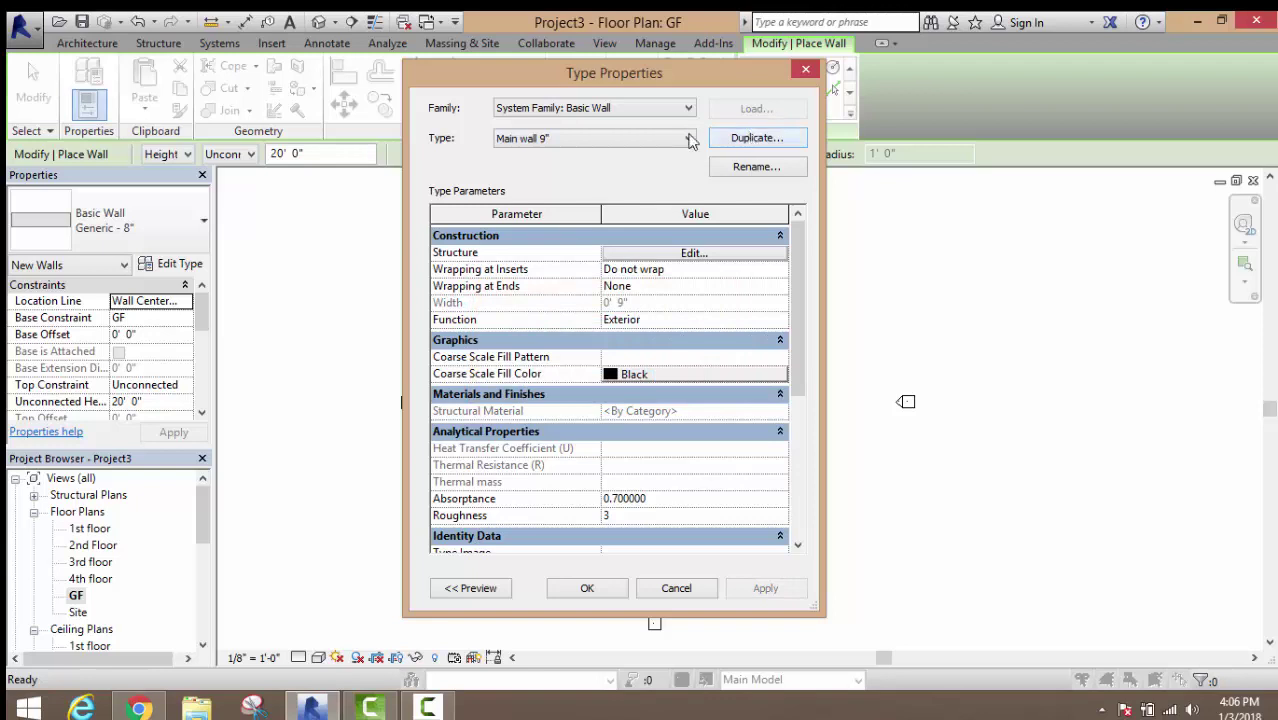
left_click(588, 589)
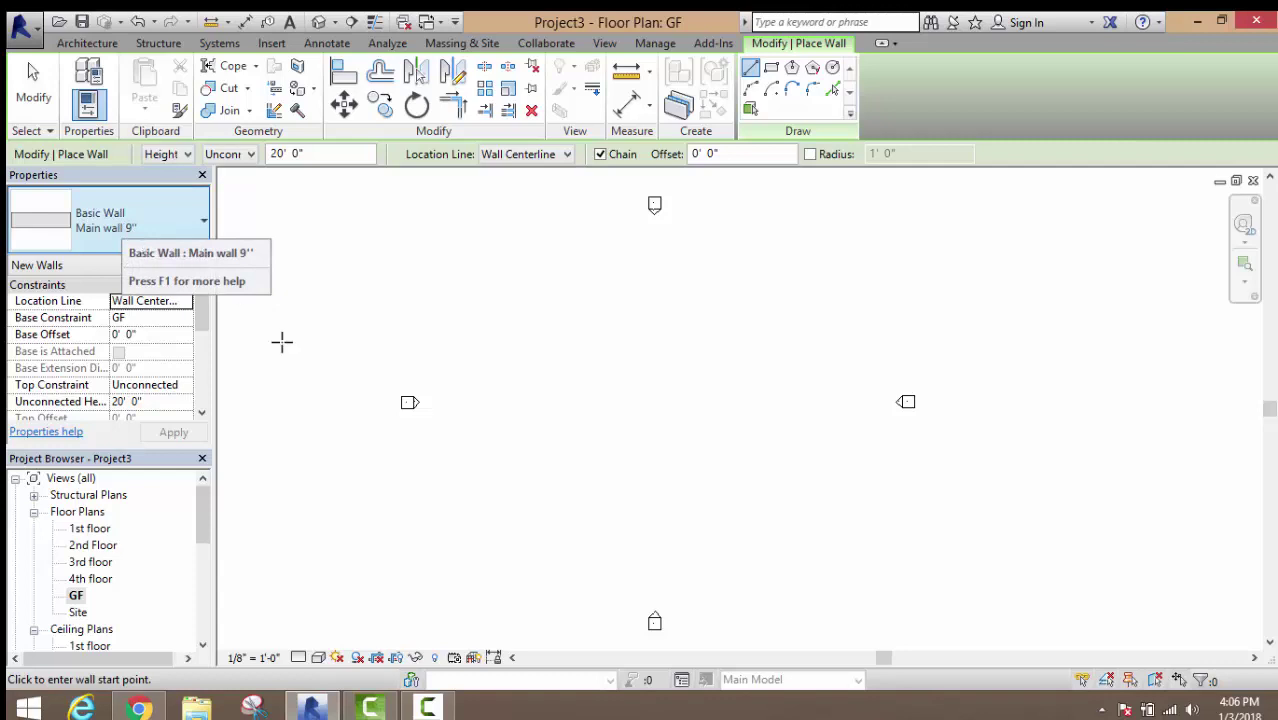
- Duplicate the Main wall 9" wall type as a new type named Sub wall 4.5"
left_click(178, 238)
scroll(148, 360, "up", 3)
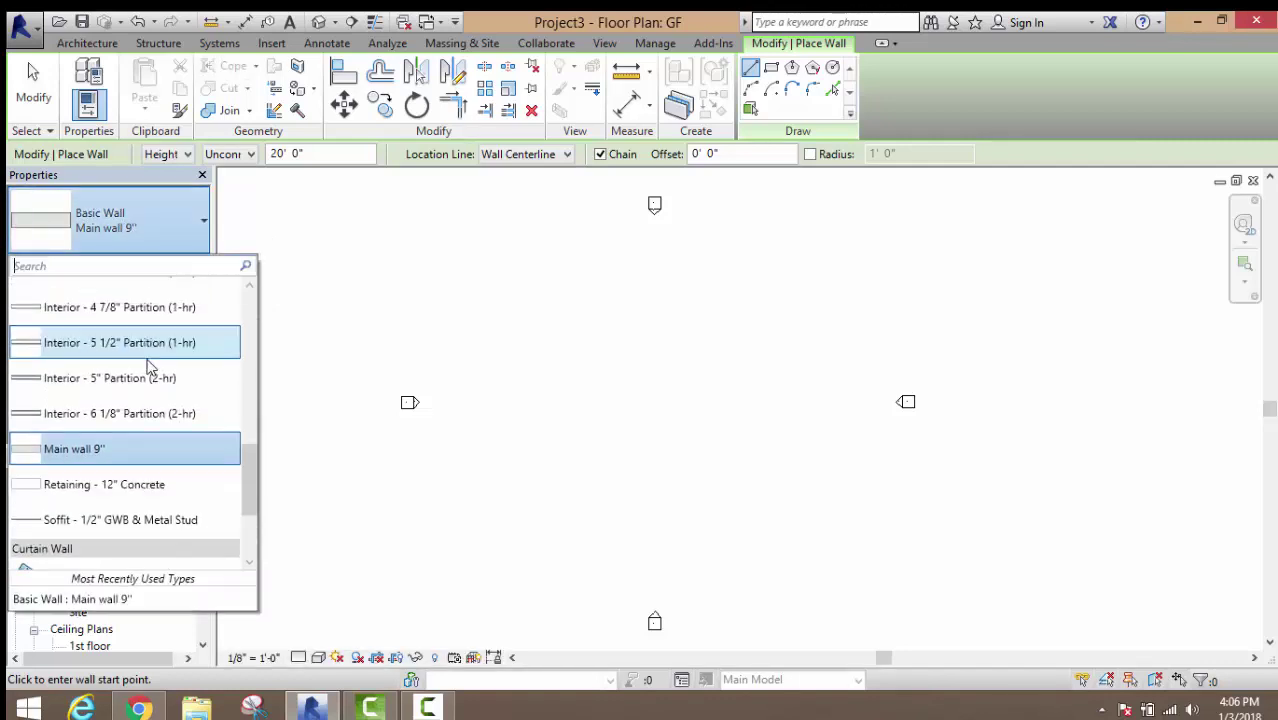
scroll(148, 340, "up", 4)
scroll(140, 410, "down", 1)
scroll(140, 420, "down", 2)
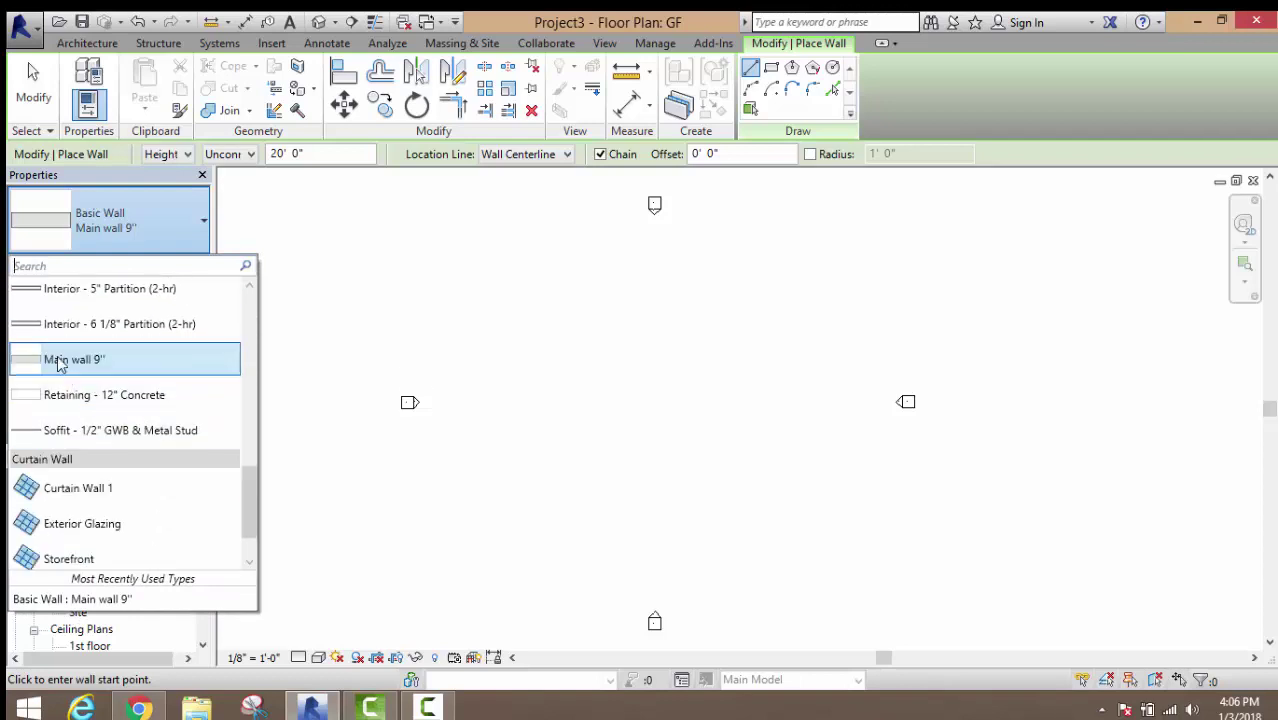
left_click(130, 358)
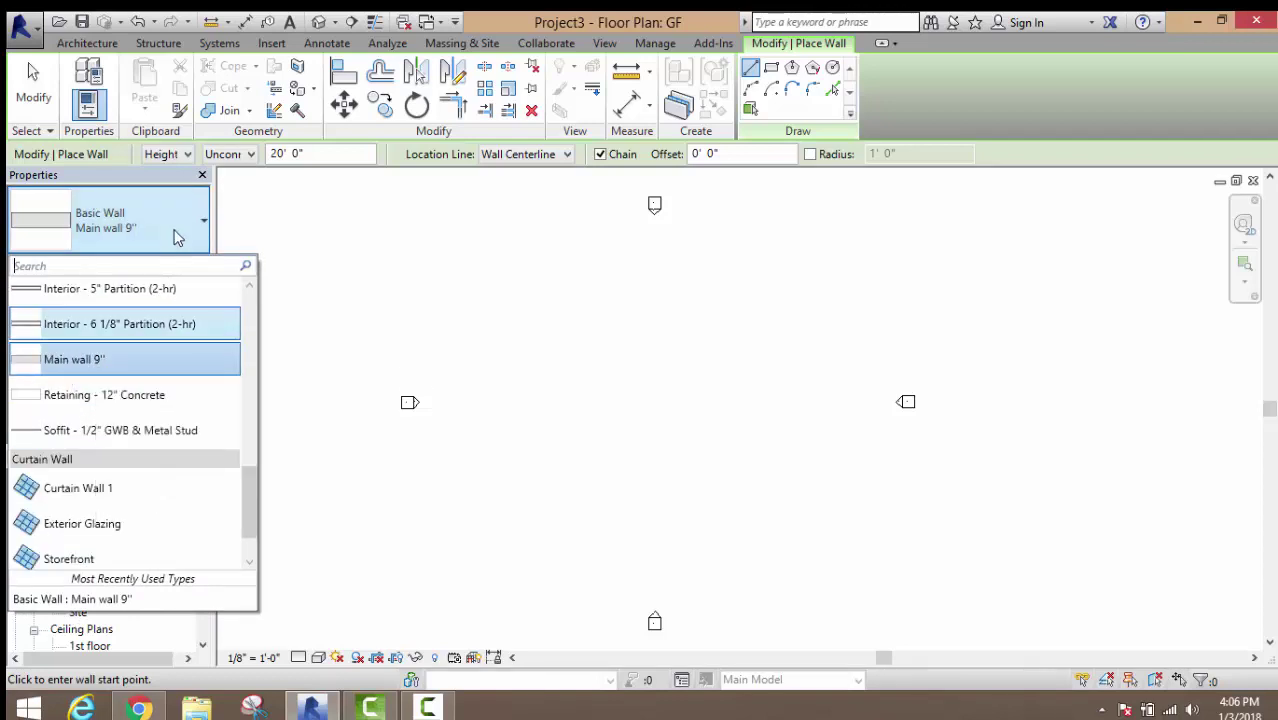
left_click(185, 263)
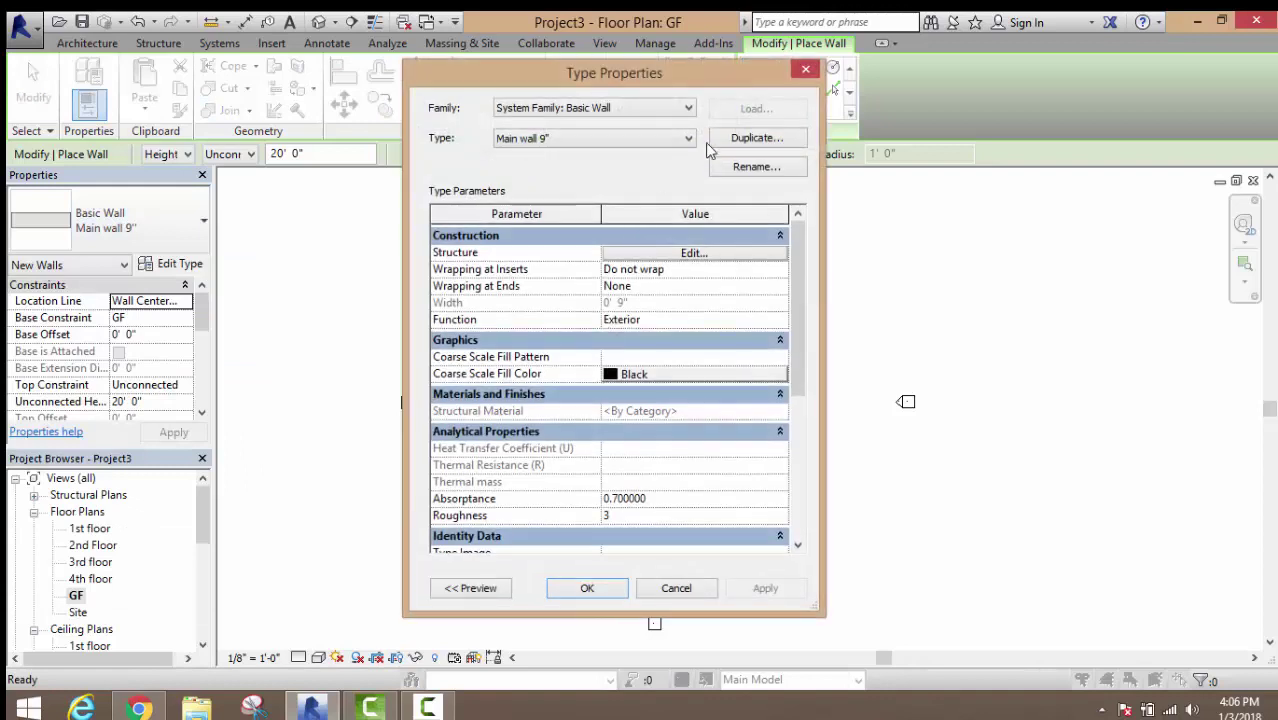
left_click(735, 142)
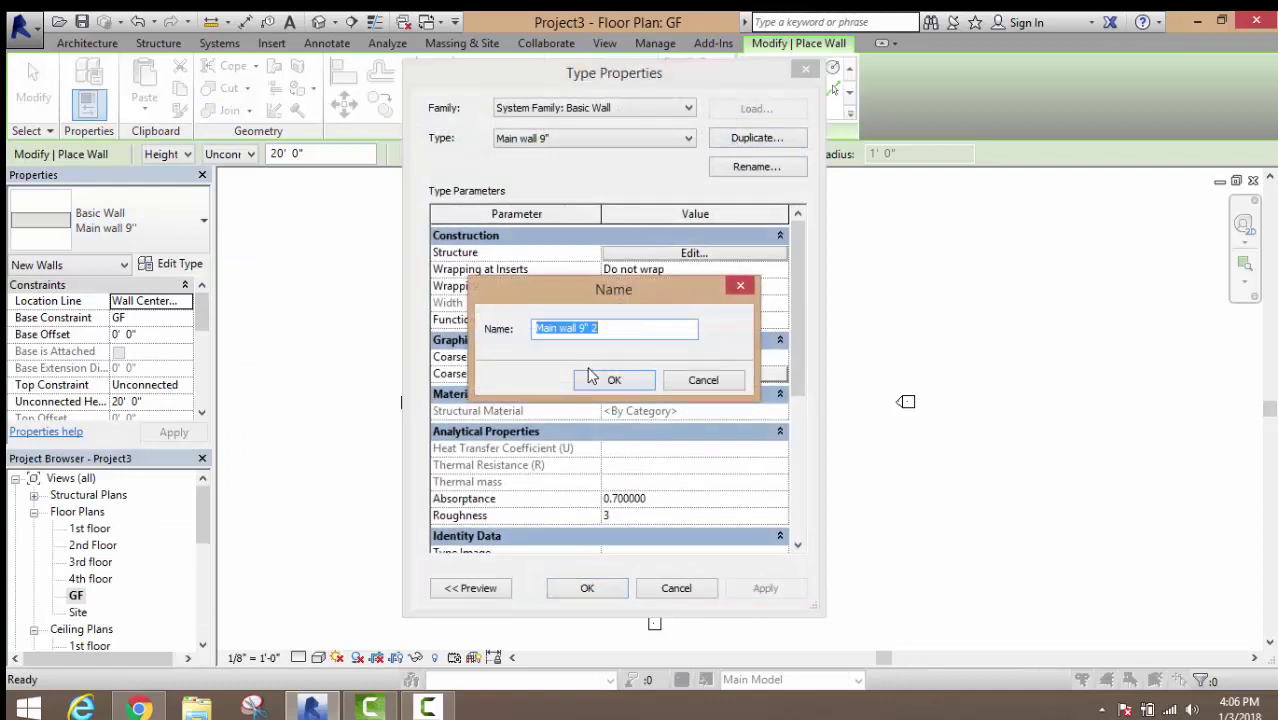
type("S")
type("\"")
left_click(590, 375)
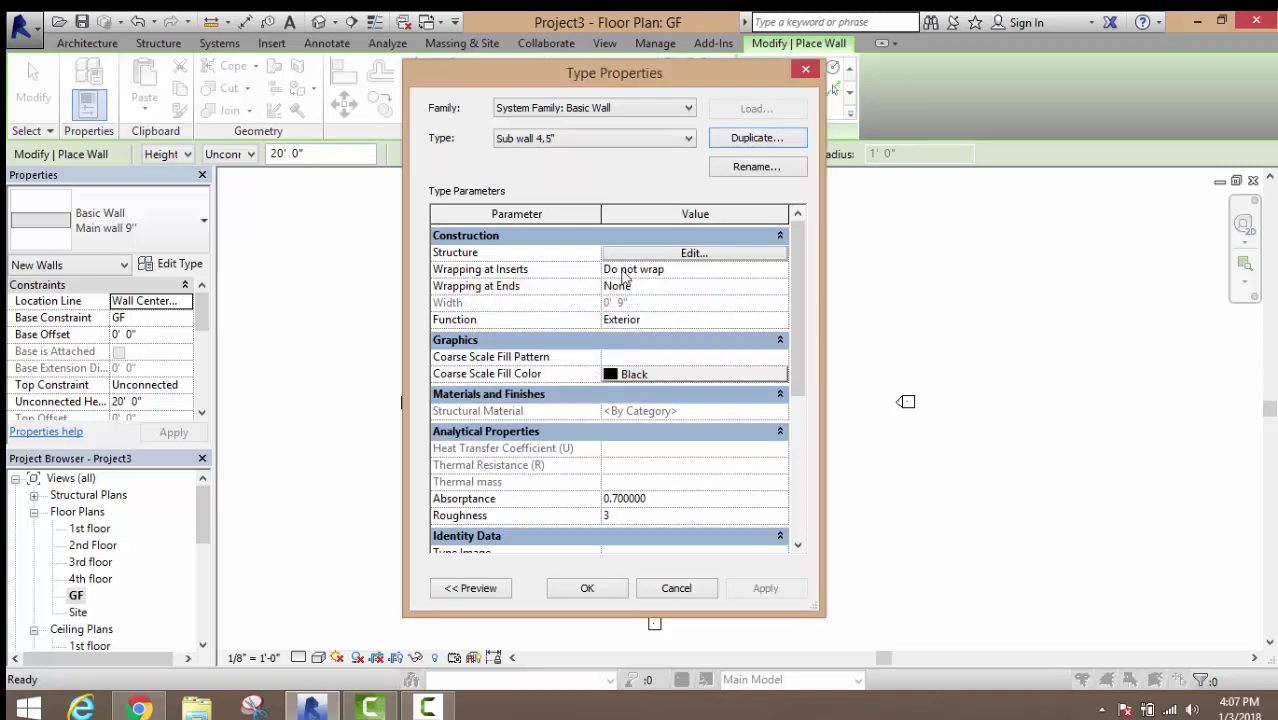
- Set the Sub wall 4.5" structure layer thickness to 4 1/2" and apply the type
left_click(650, 252)
left_click(665, 264)
type("4.5\"")
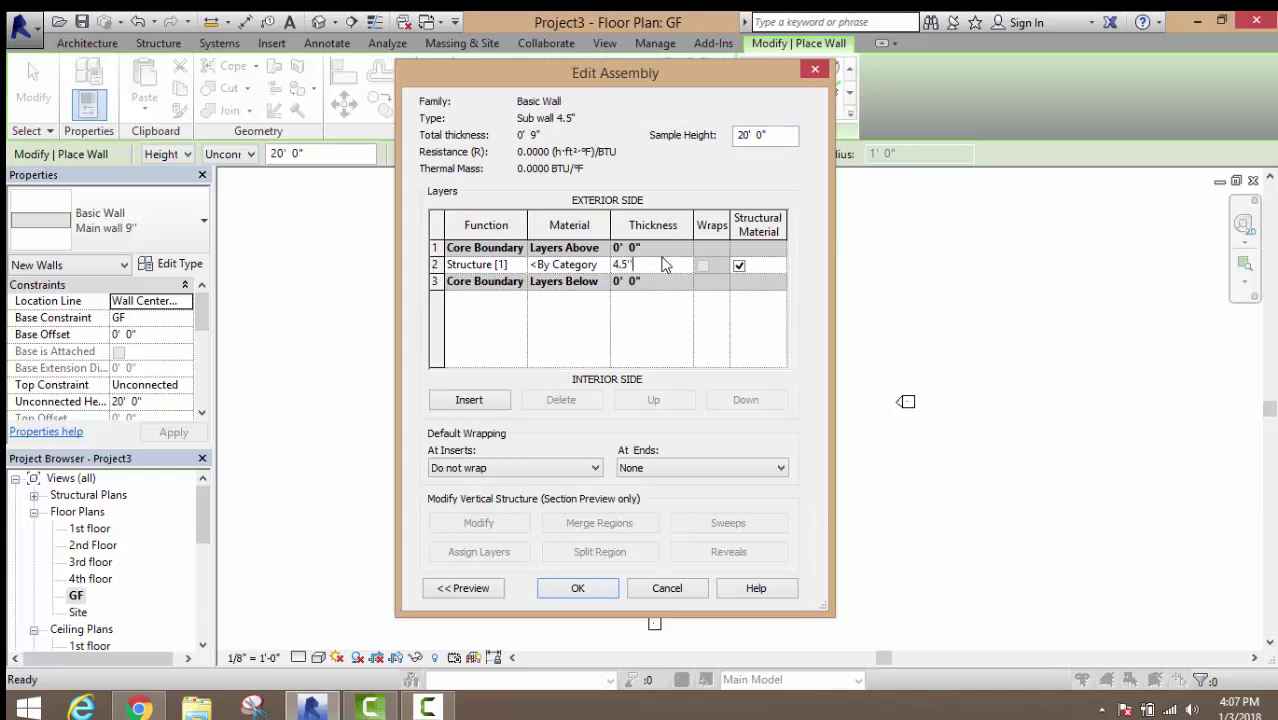
key("Tab")
left_click(605, 594)
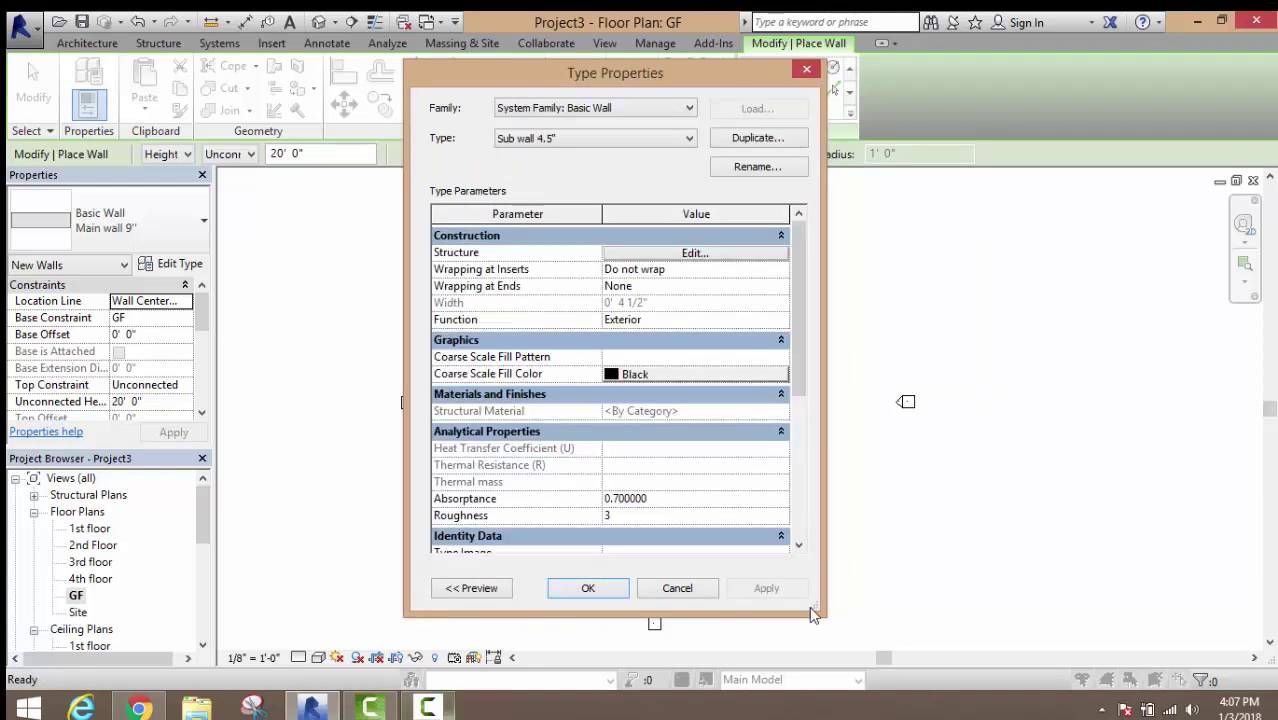
left_click(588, 588)
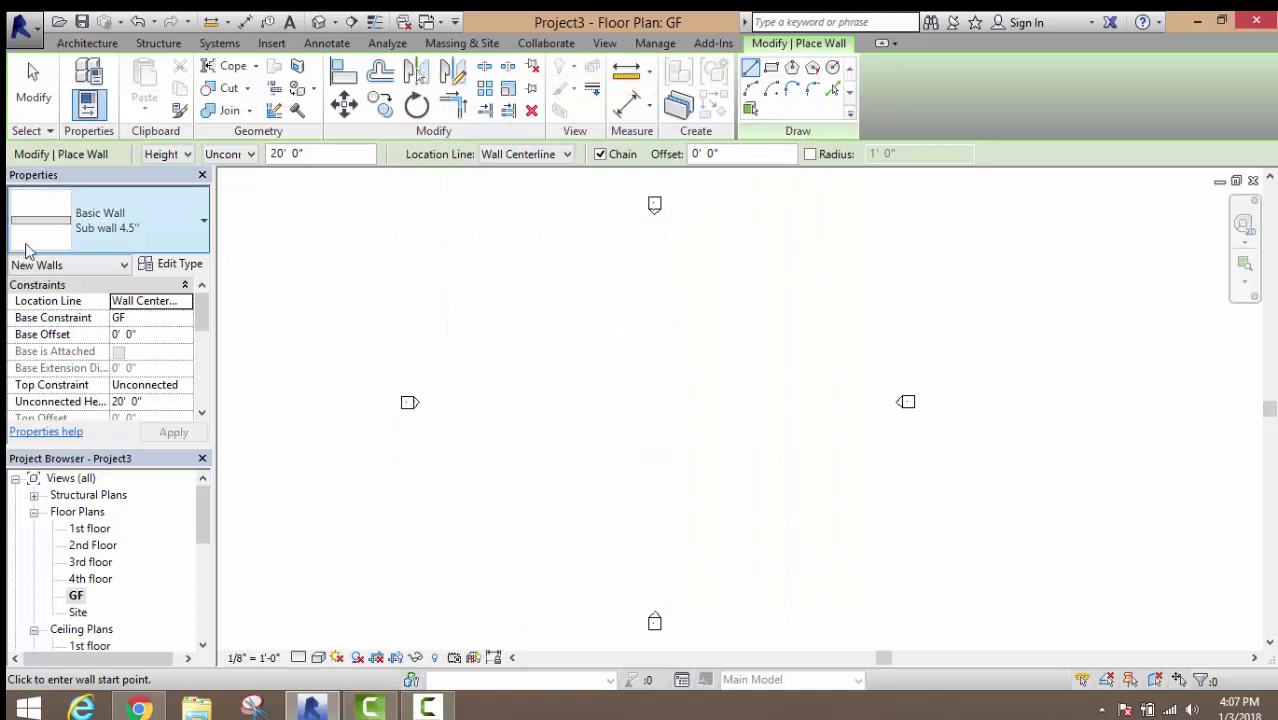
- Switch the wall type back to Main wall 9" and set Unconnected Height to 10' 0"
left_click(120, 222)
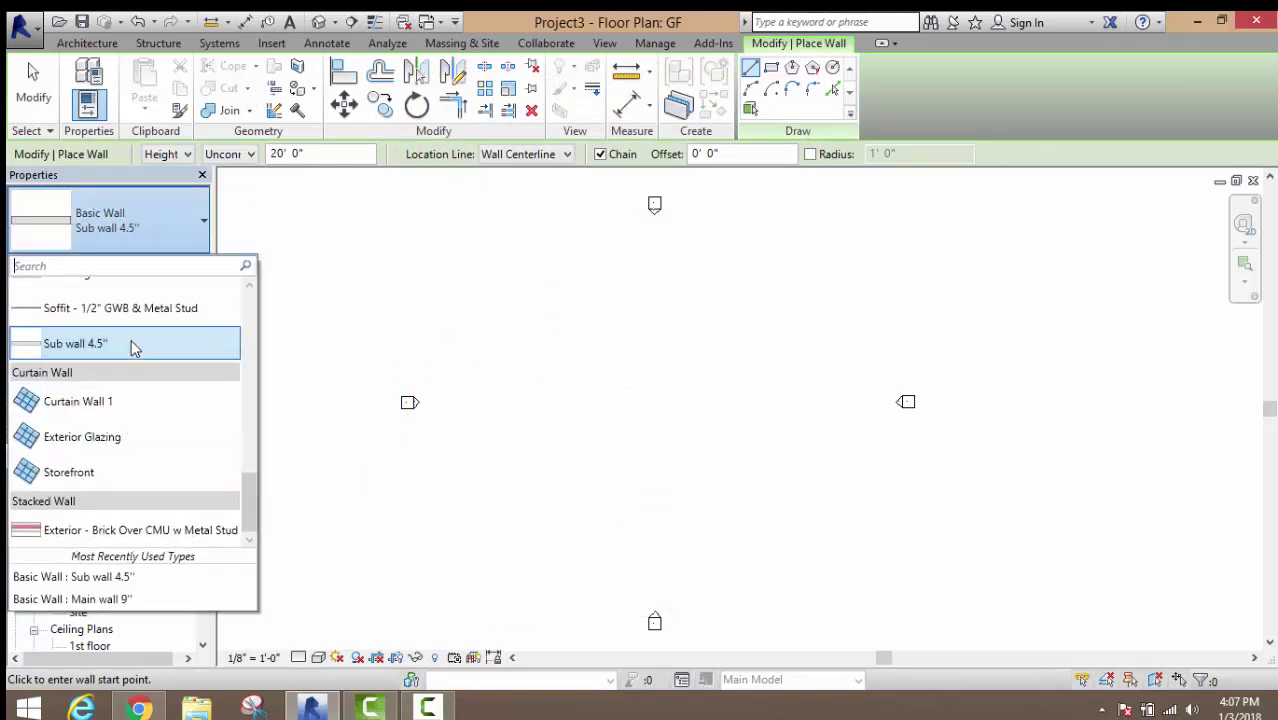
scroll(131, 343, "up", 1)
scroll(133, 360, "up", 2)
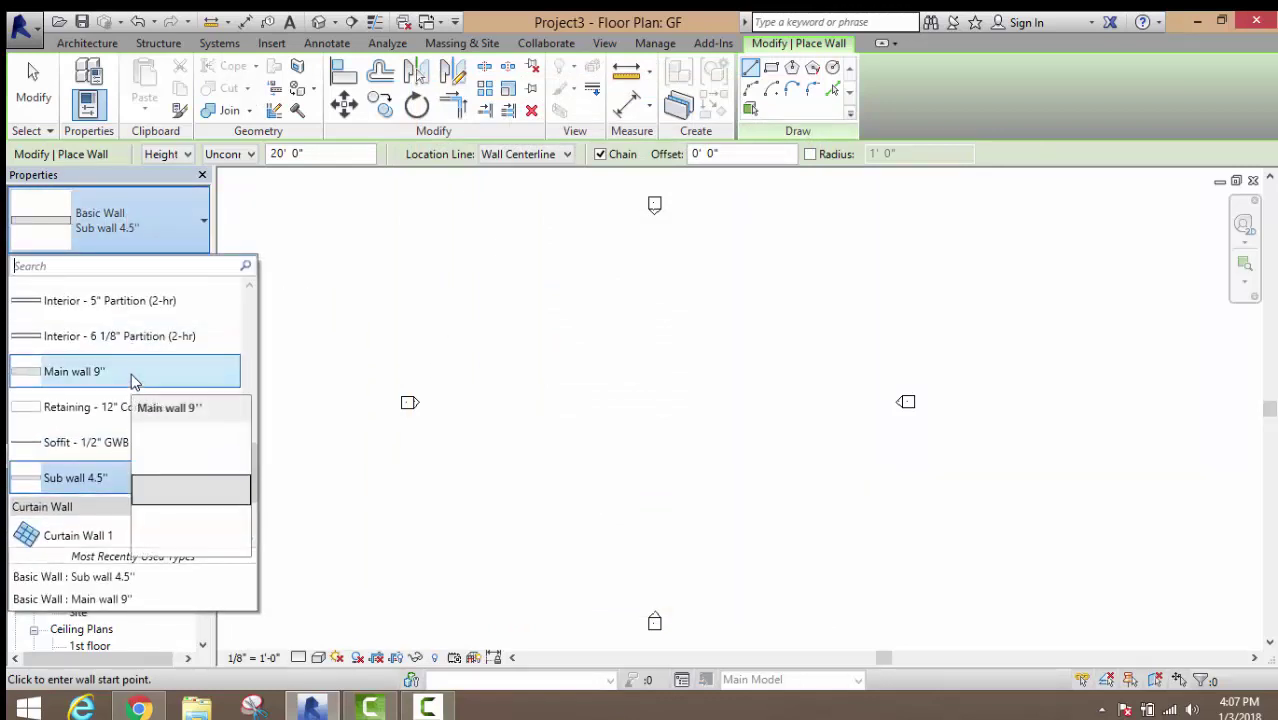
left_click(131, 371)
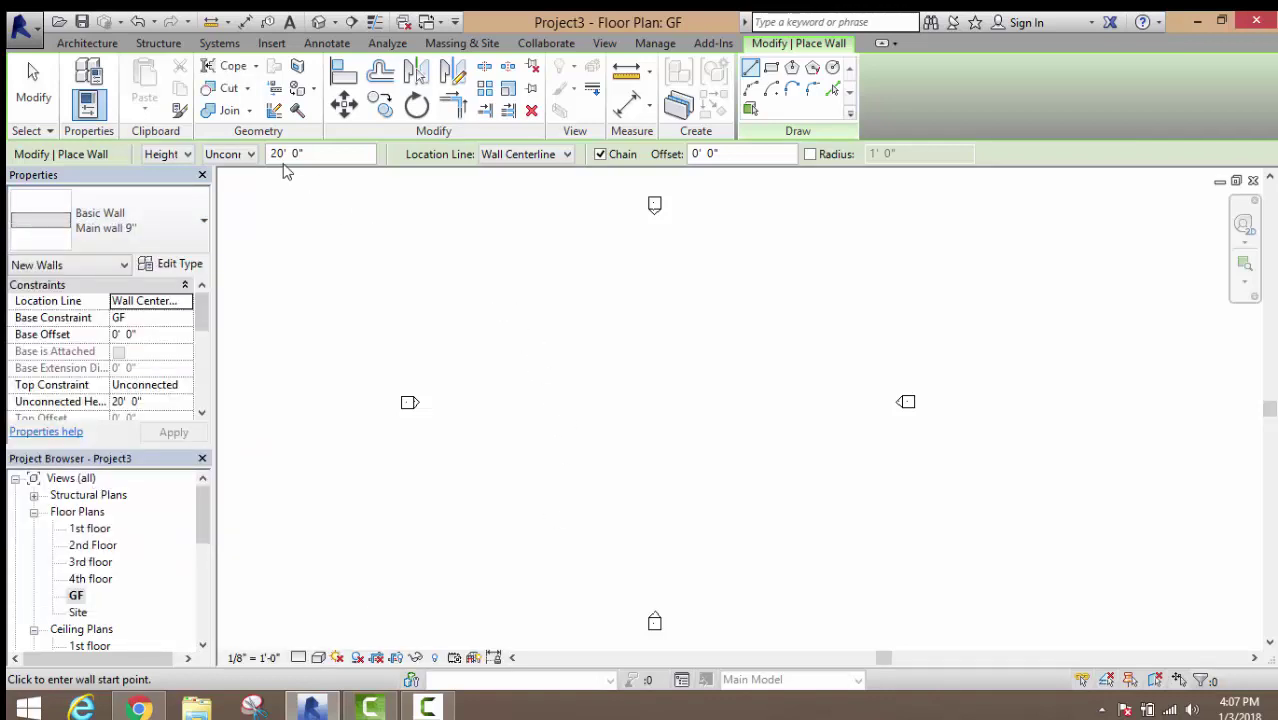
left_click_drag(309, 157, 271, 160)
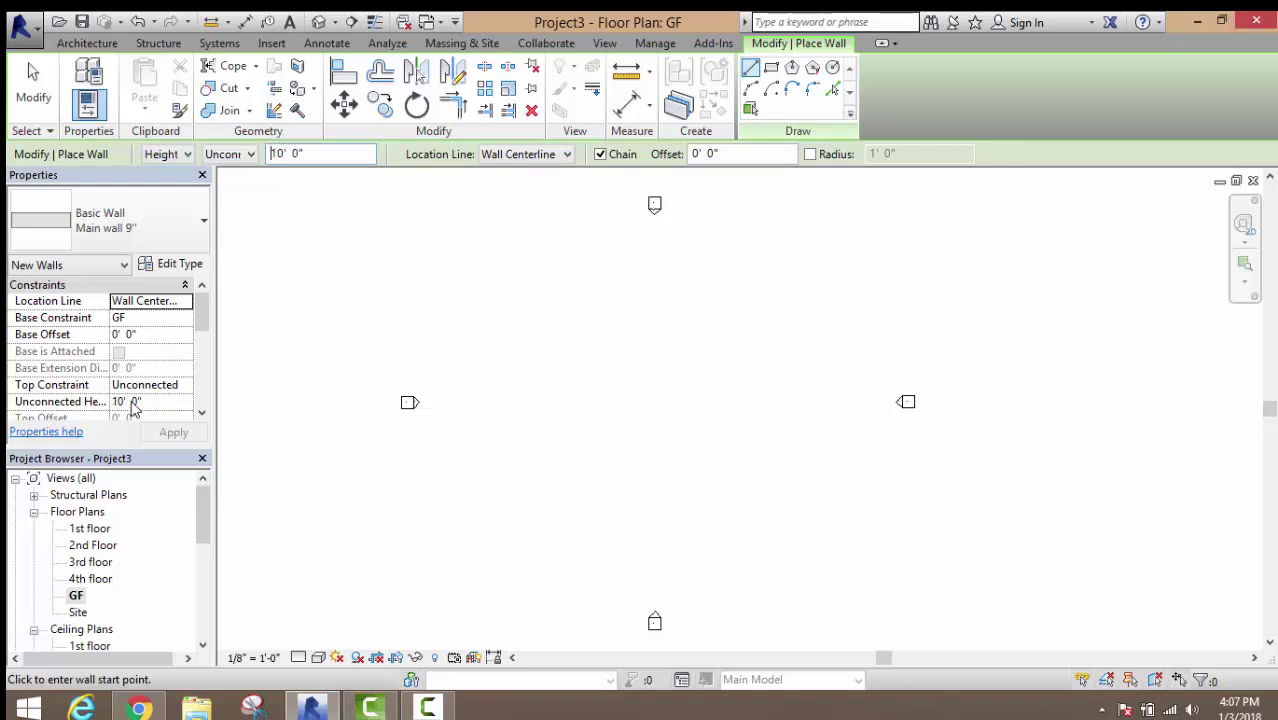
left_click_drag(112, 390, 136, 398)
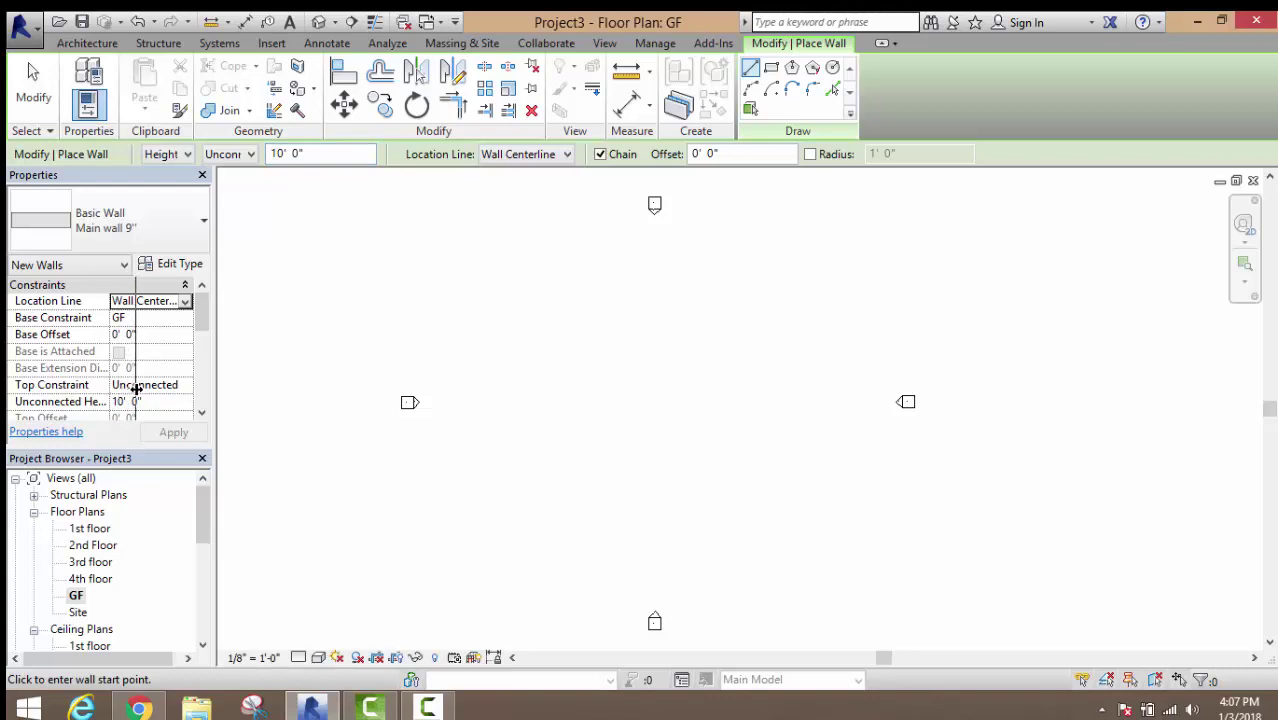
left_click(165, 402)
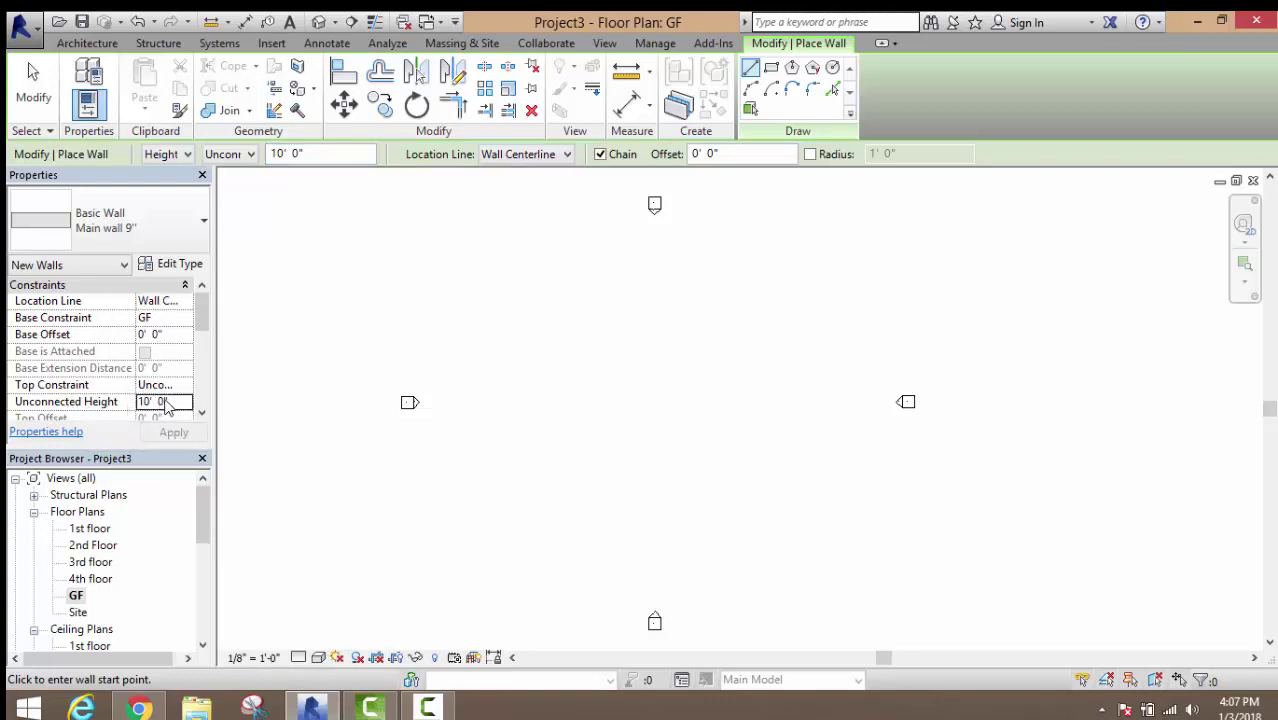
- Draw the first two Main wall 9" walls, 20' across and 30' down
left_click(559, 285)
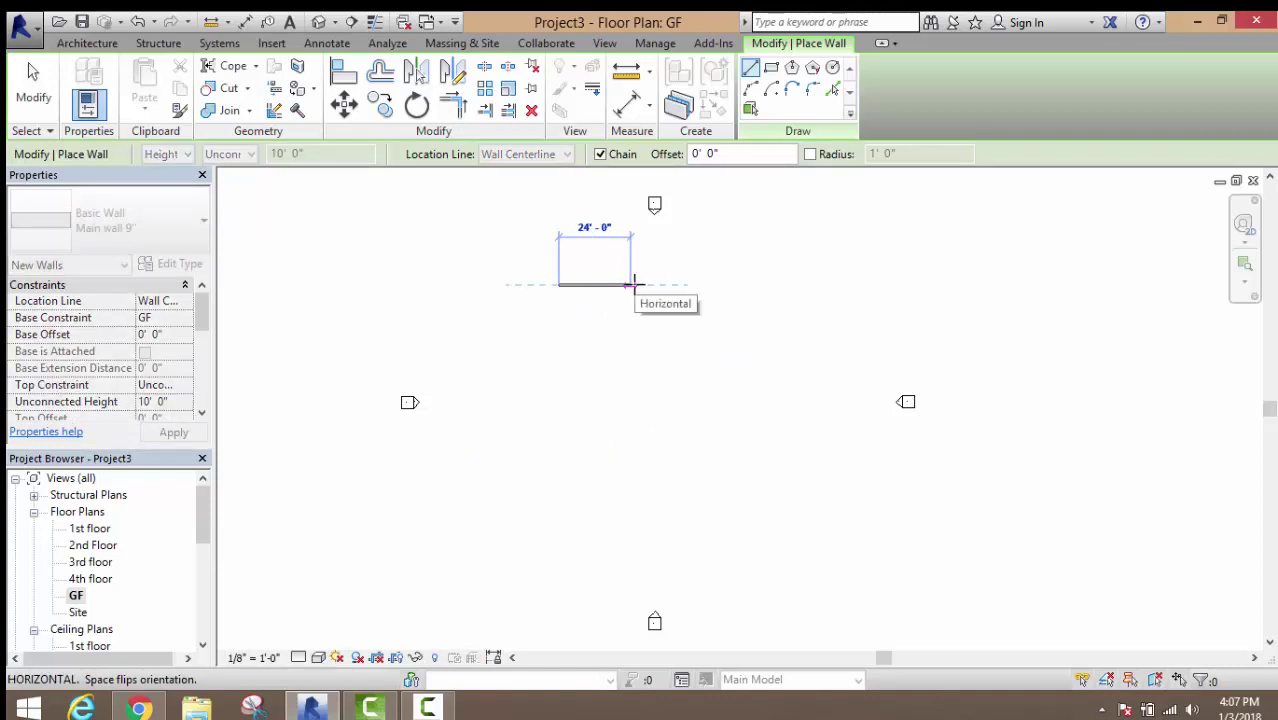
scroll(633, 285, "up", 2)
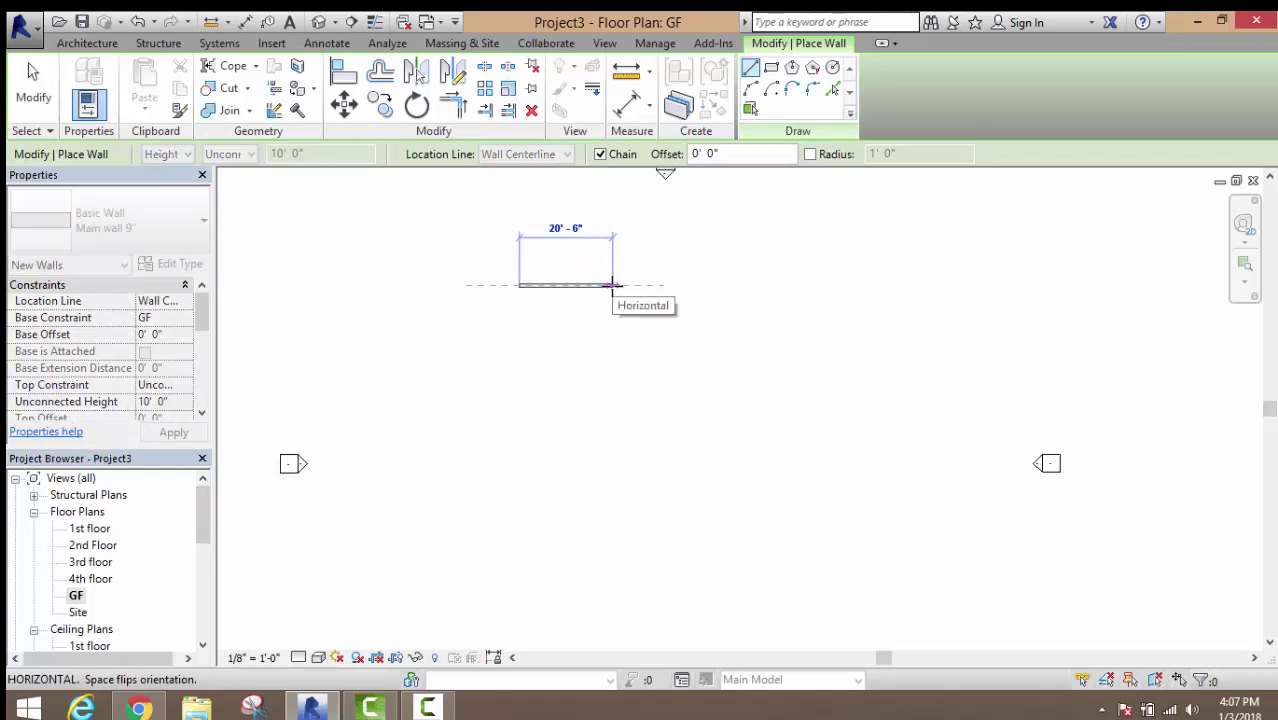
type("2")
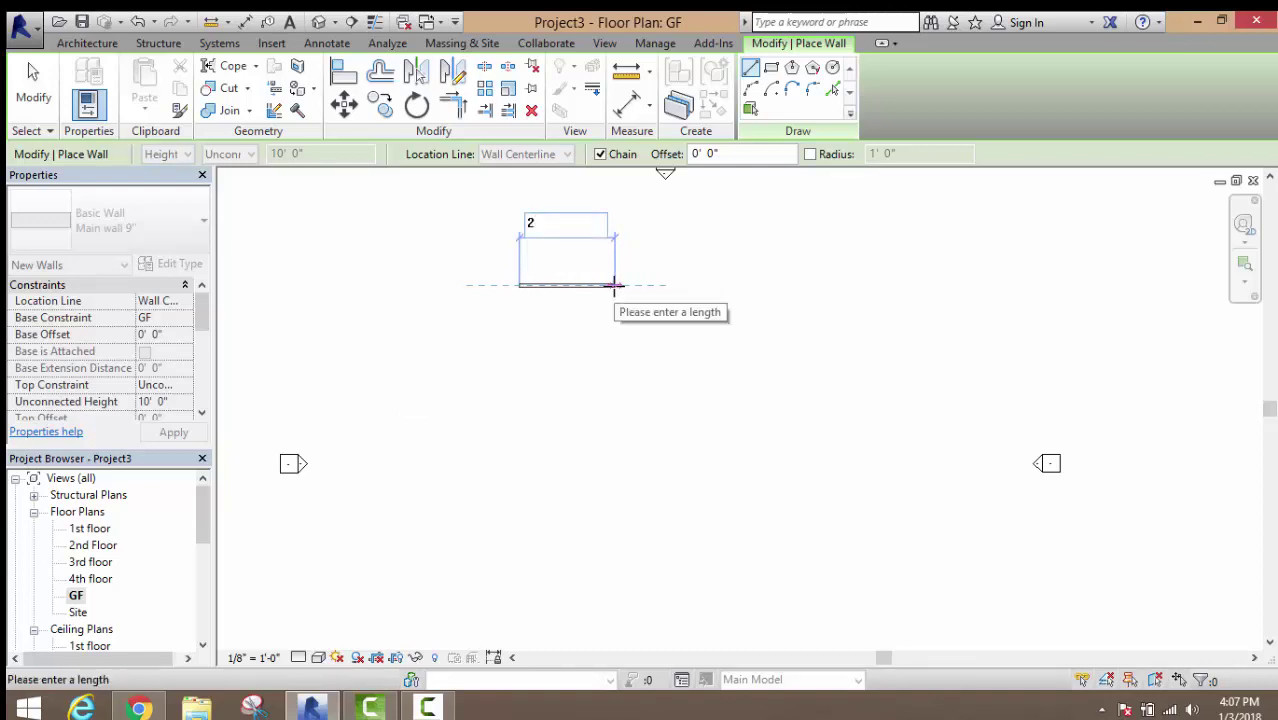
type("0")
key("Return")
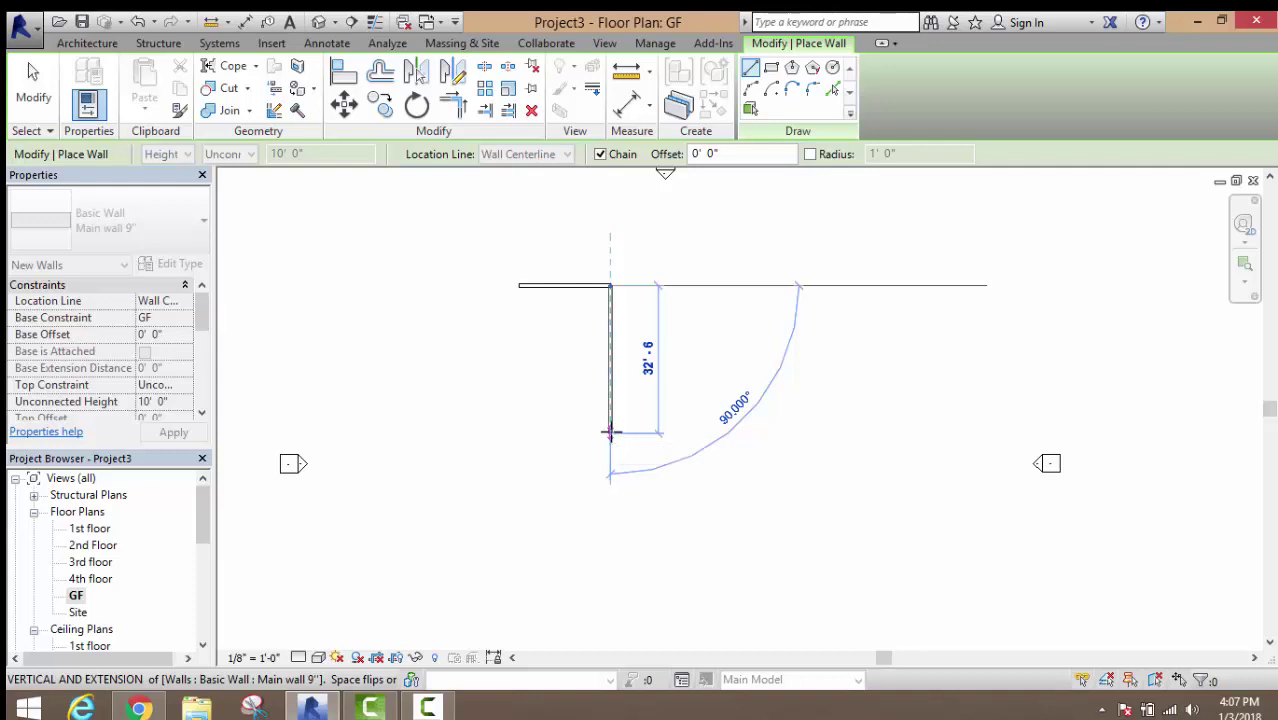
type("30")
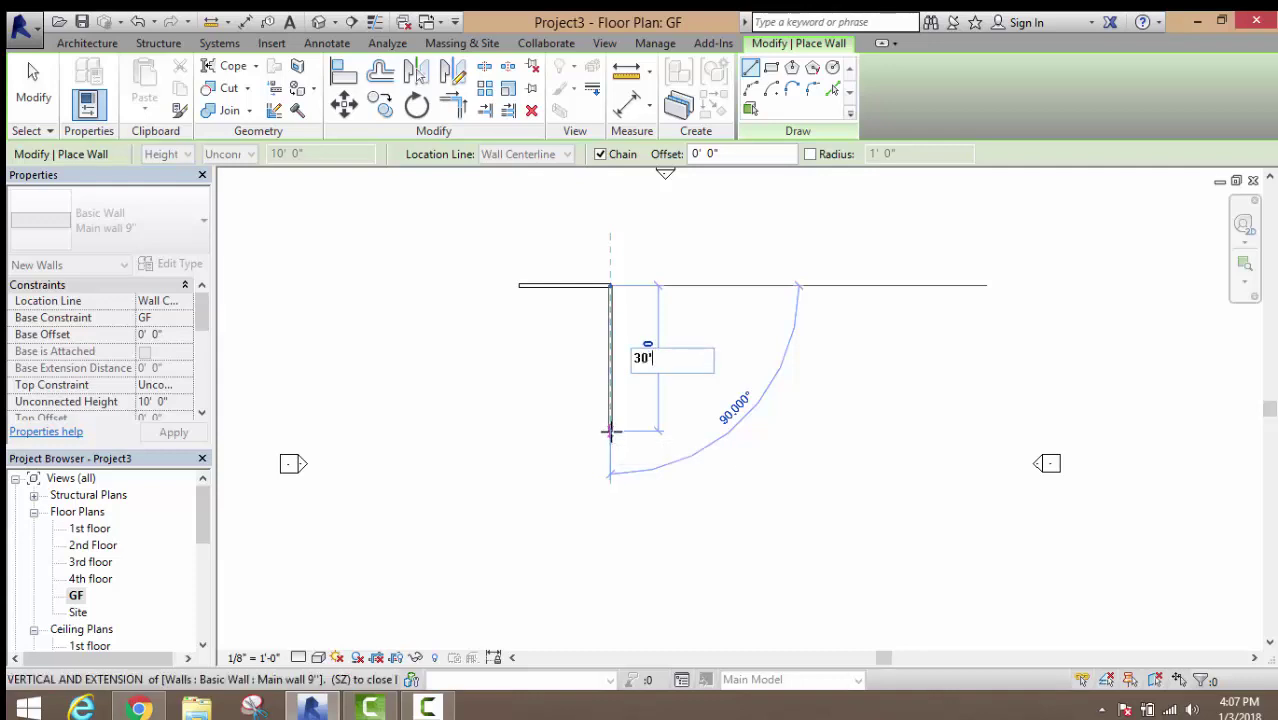
key("Return")
- Close the rectangle back at the starting corner and end wall placement
left_click(519, 421)
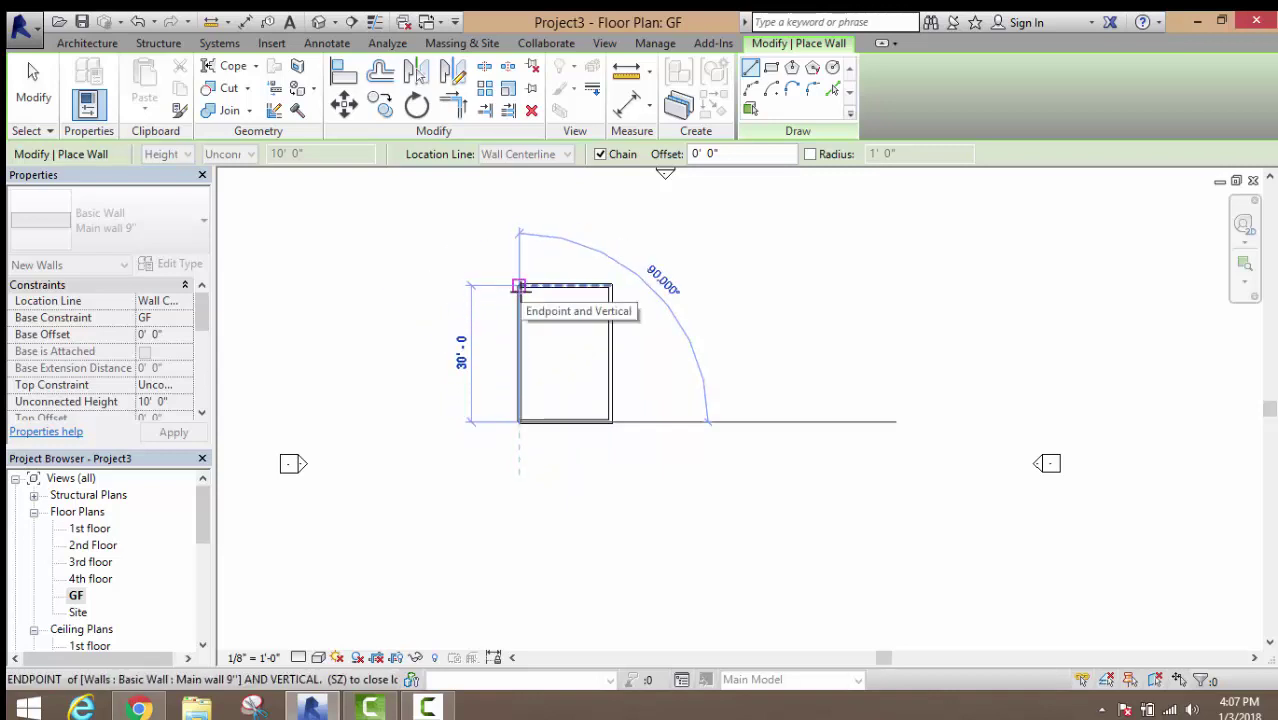
left_click(519, 285)
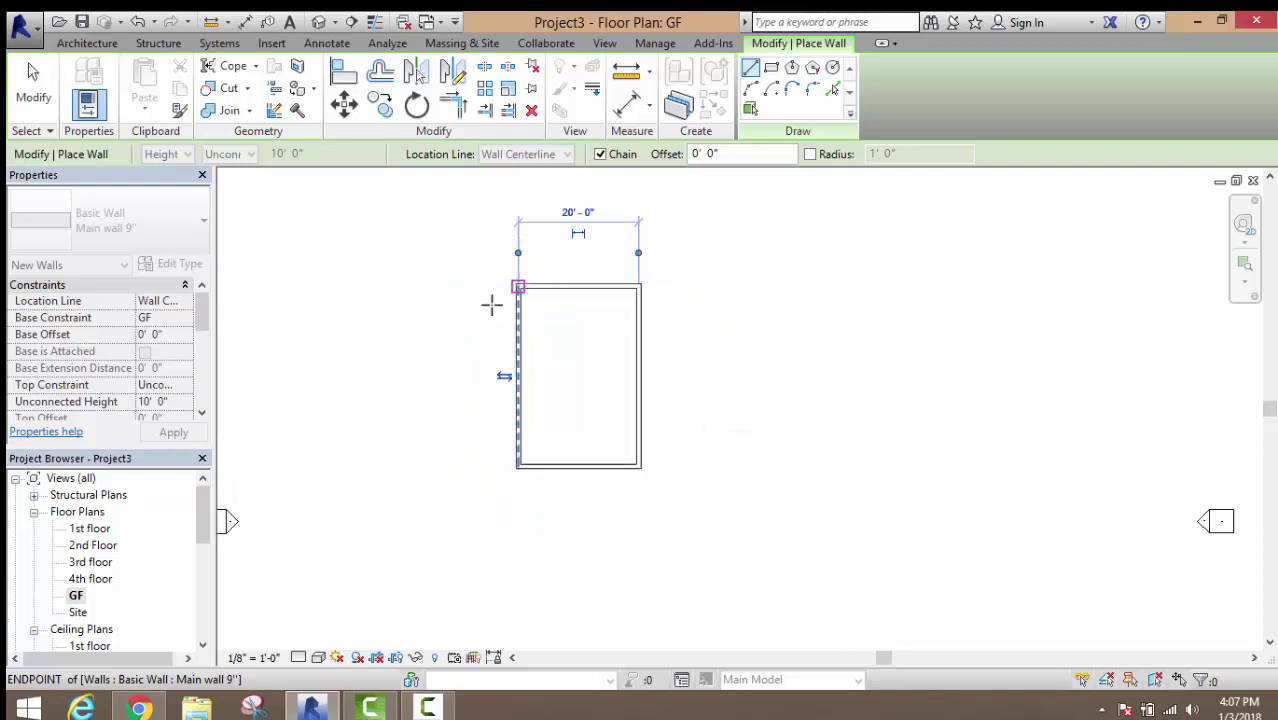
right_click(468, 296)
left_click(493, 312)
right_click(424, 290)
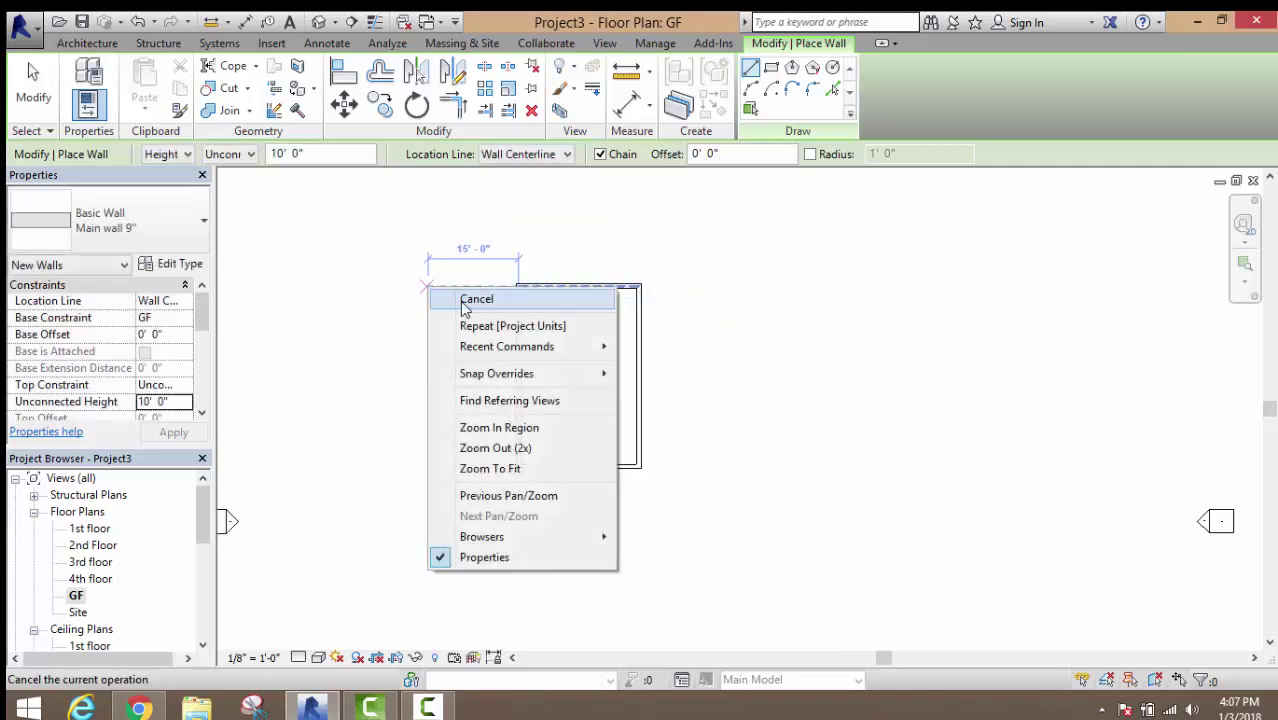
left_click(455, 304)
right_click(446, 278)
- Open the default 3D view of the walled rectangle
left_click(455, 281)
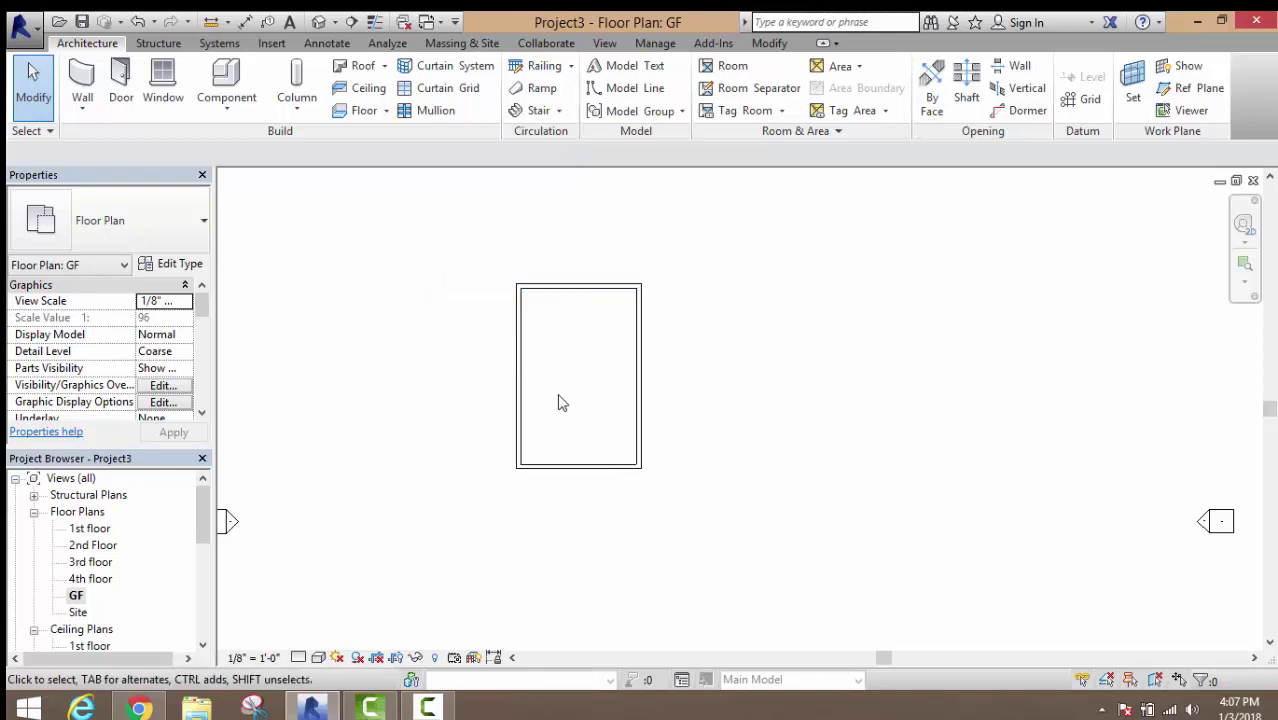
scroll(559, 399, "up", 3)
scroll(673, 491, "down", 2)
middle_click_drag(573, 439, 571, 453)
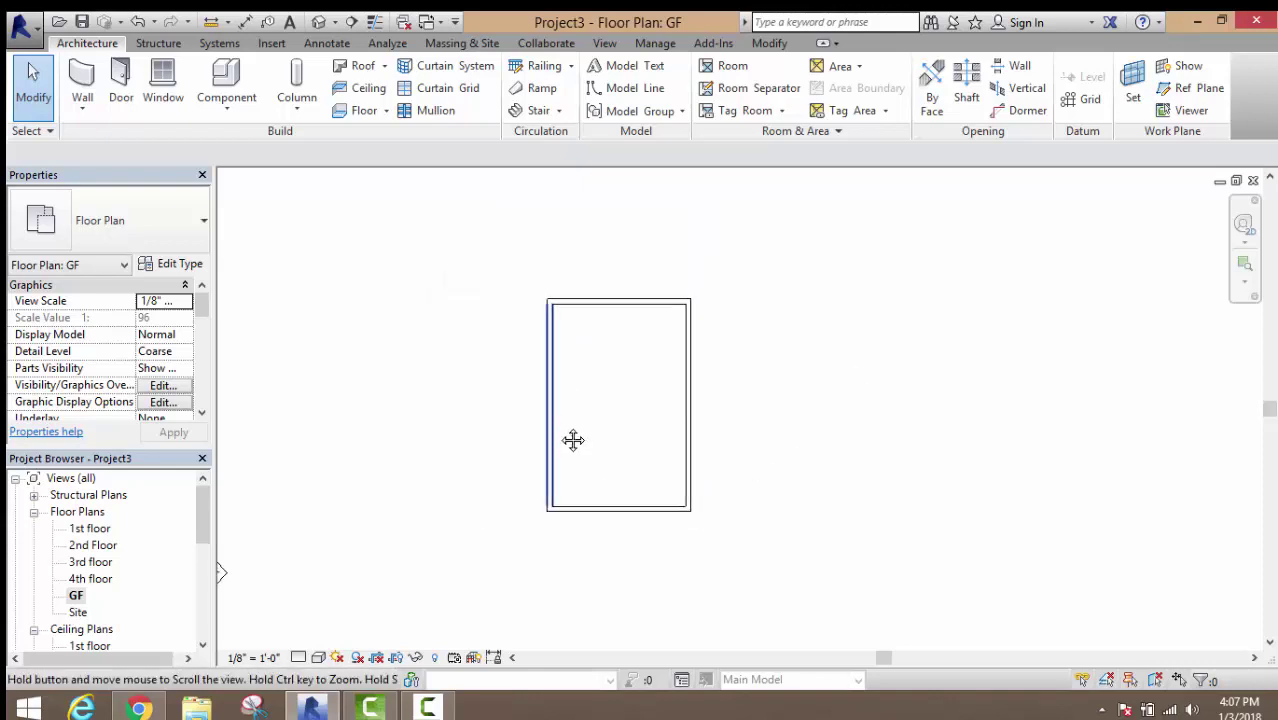
left_click(606, 45)
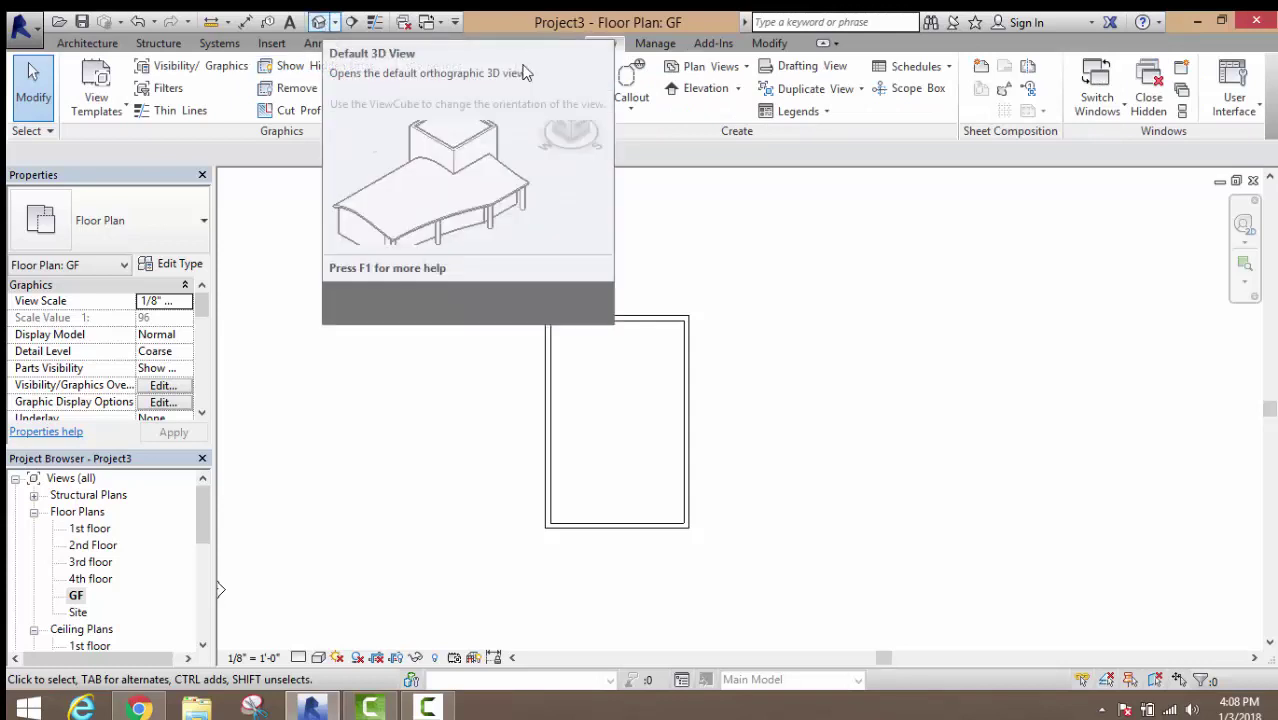
left_click(537, 75)
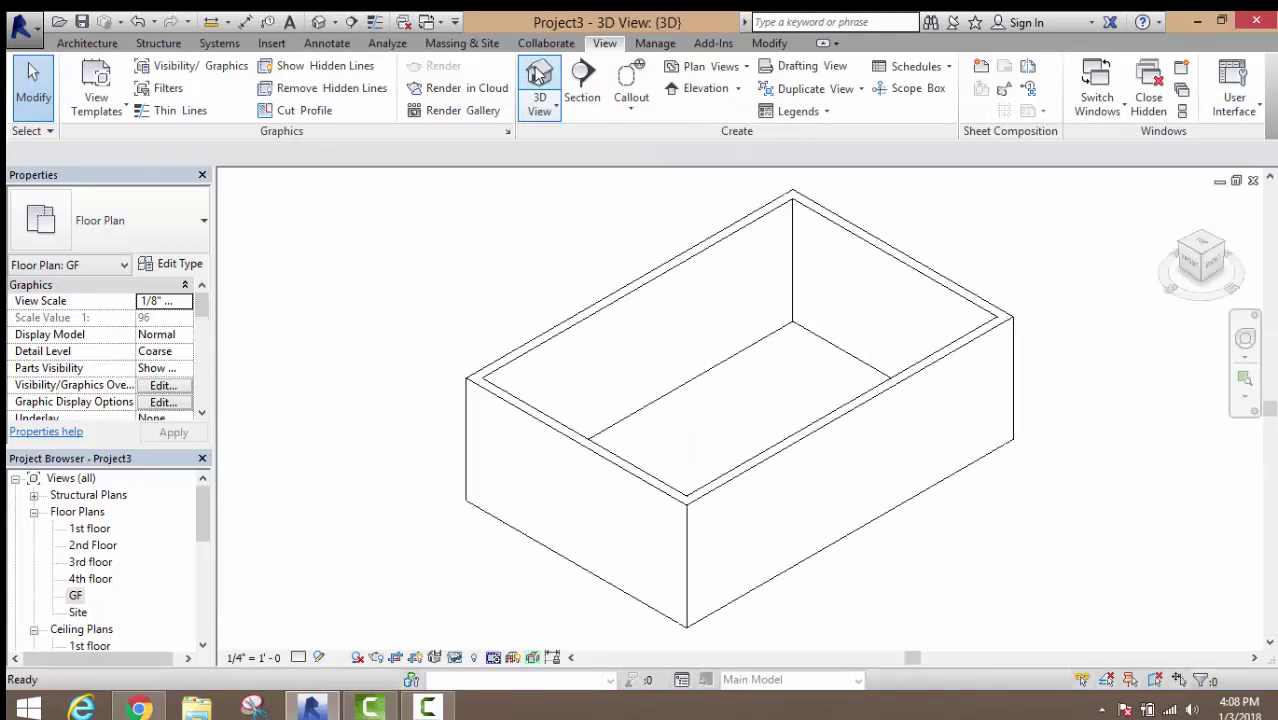
scroll(565, 276, "down", 2)
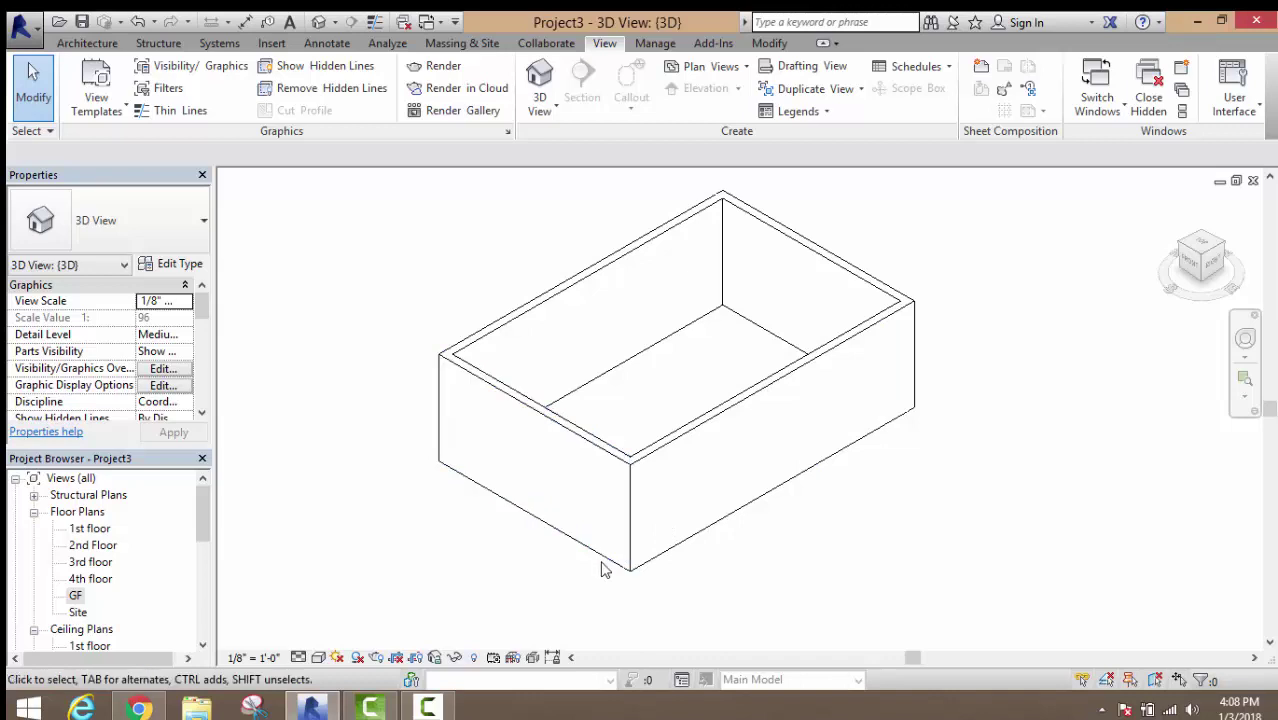
- Show the 3D box in Realistic visual style, then return to the GF floor plan
left_click(318, 657)
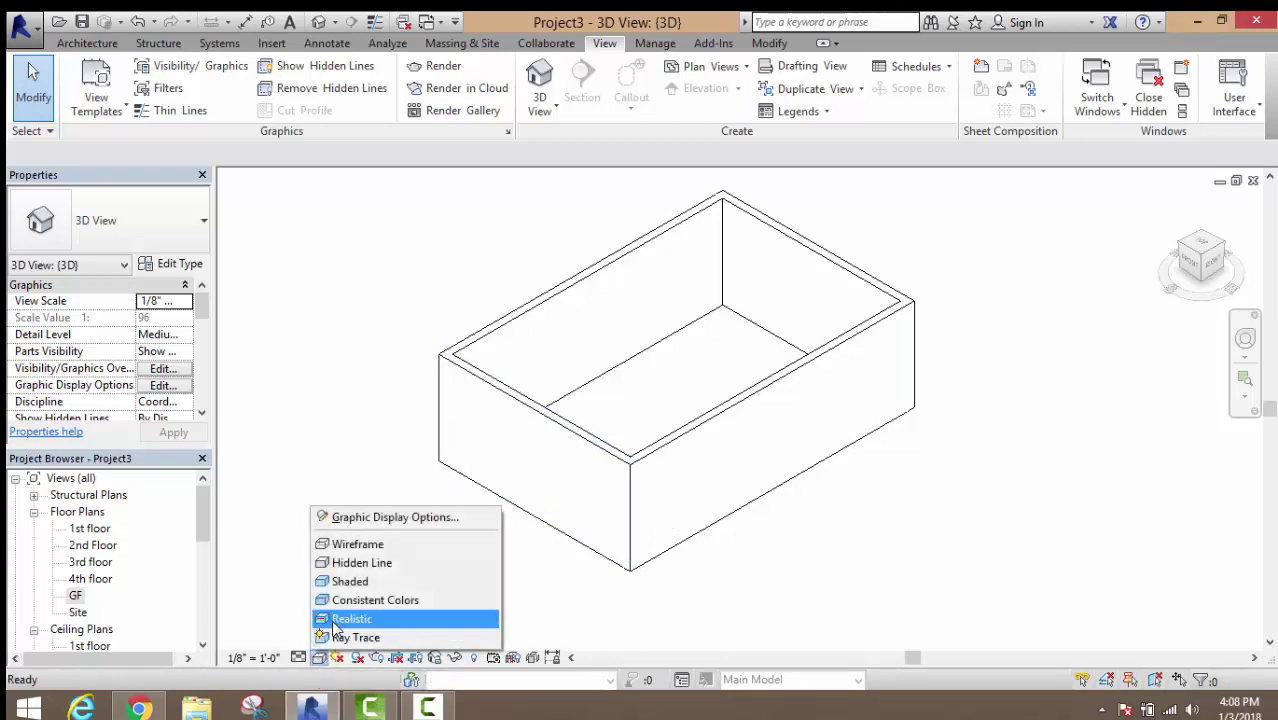
left_click(336, 624)
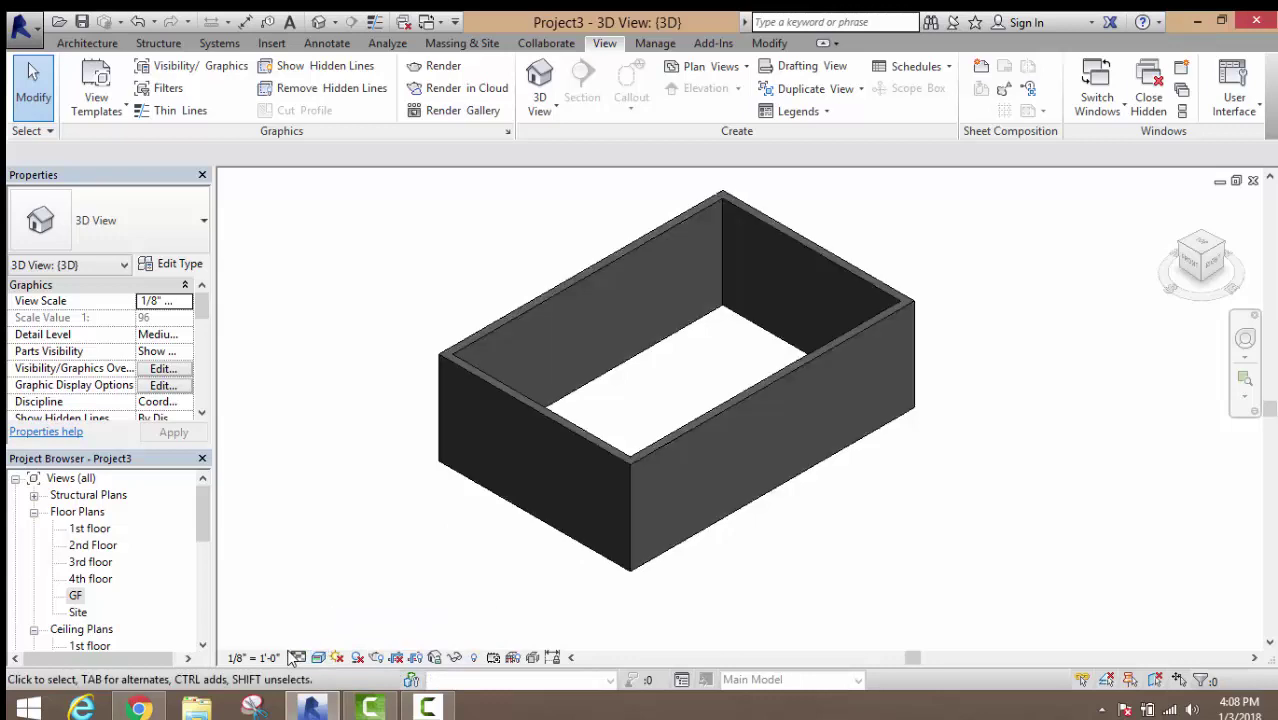
middle_click_drag(455, 482, 354, 522)
scroll(713, 428, "up", 2)
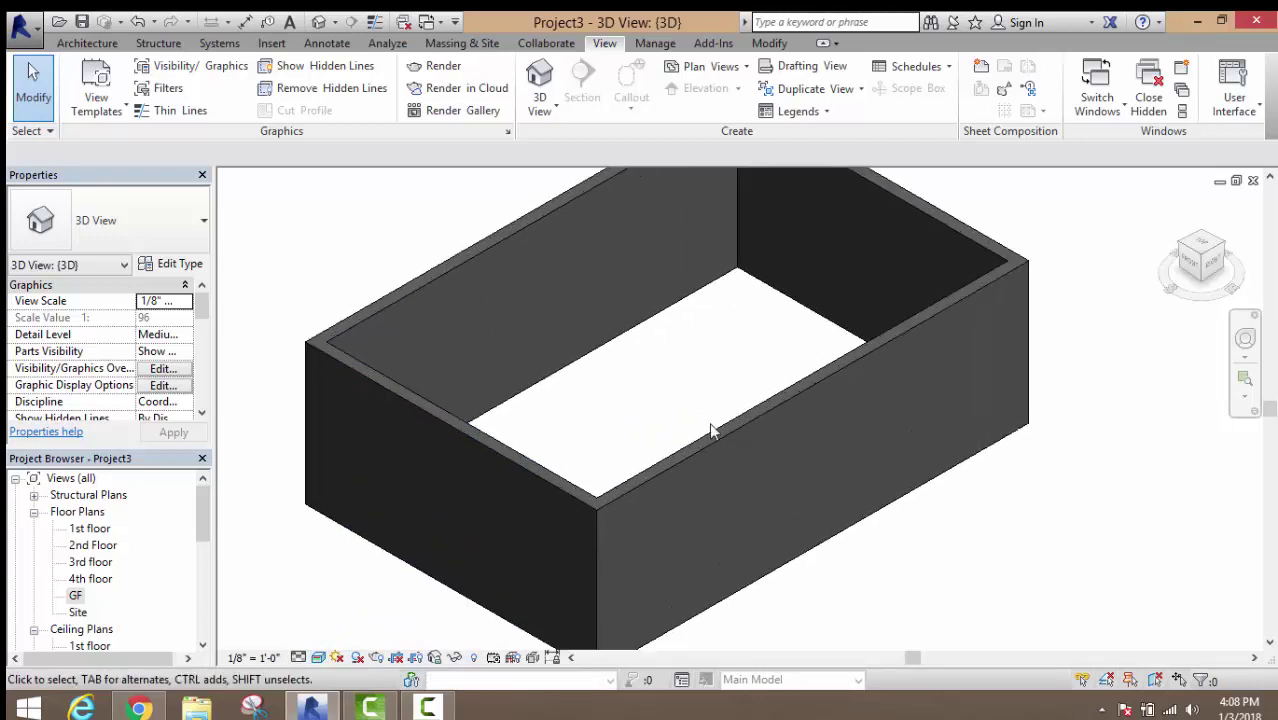
scroll(770, 432, "up", 2)
middle_click_drag(768, 423, 765, 490)
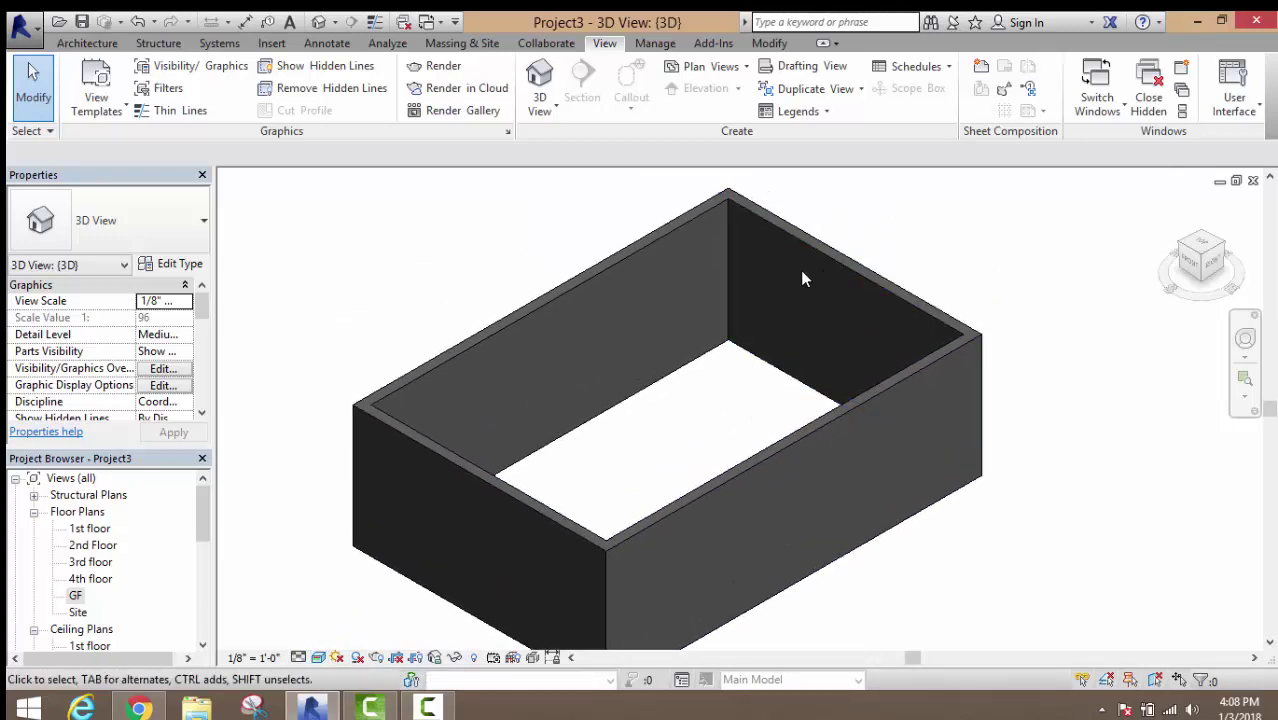
scroll(673, 394, "down", 2)
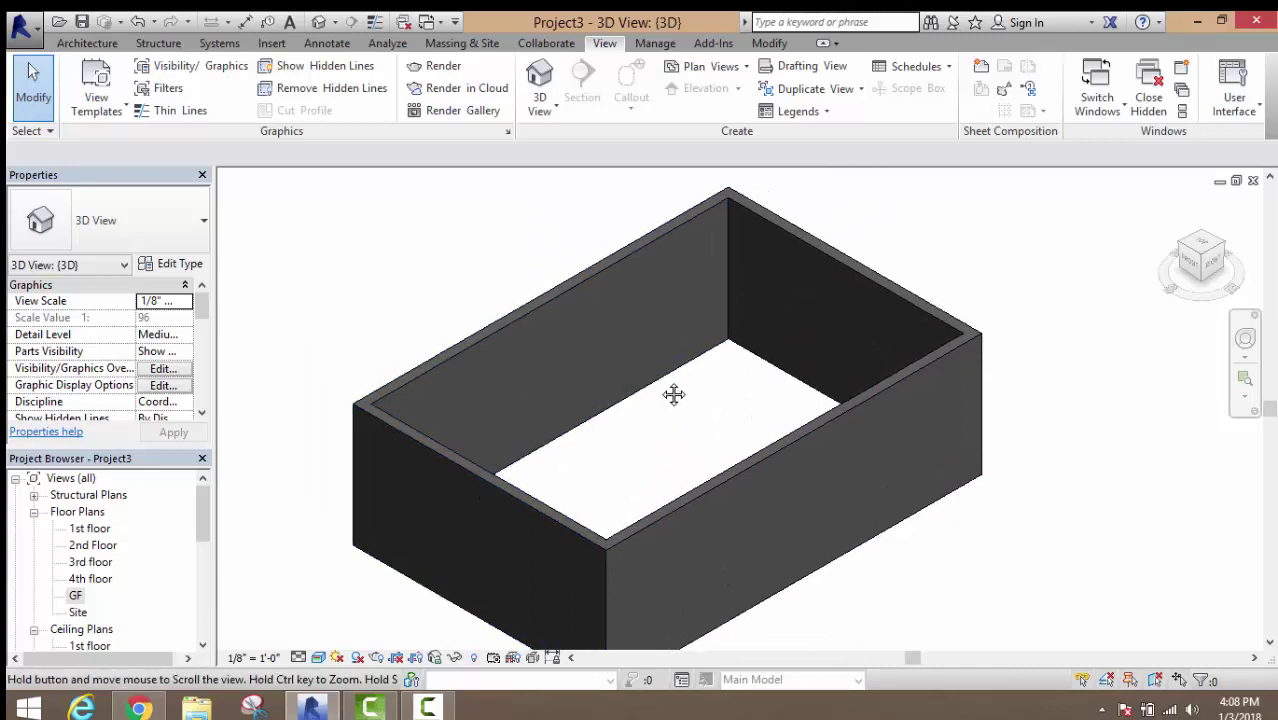
double_click(75, 596)
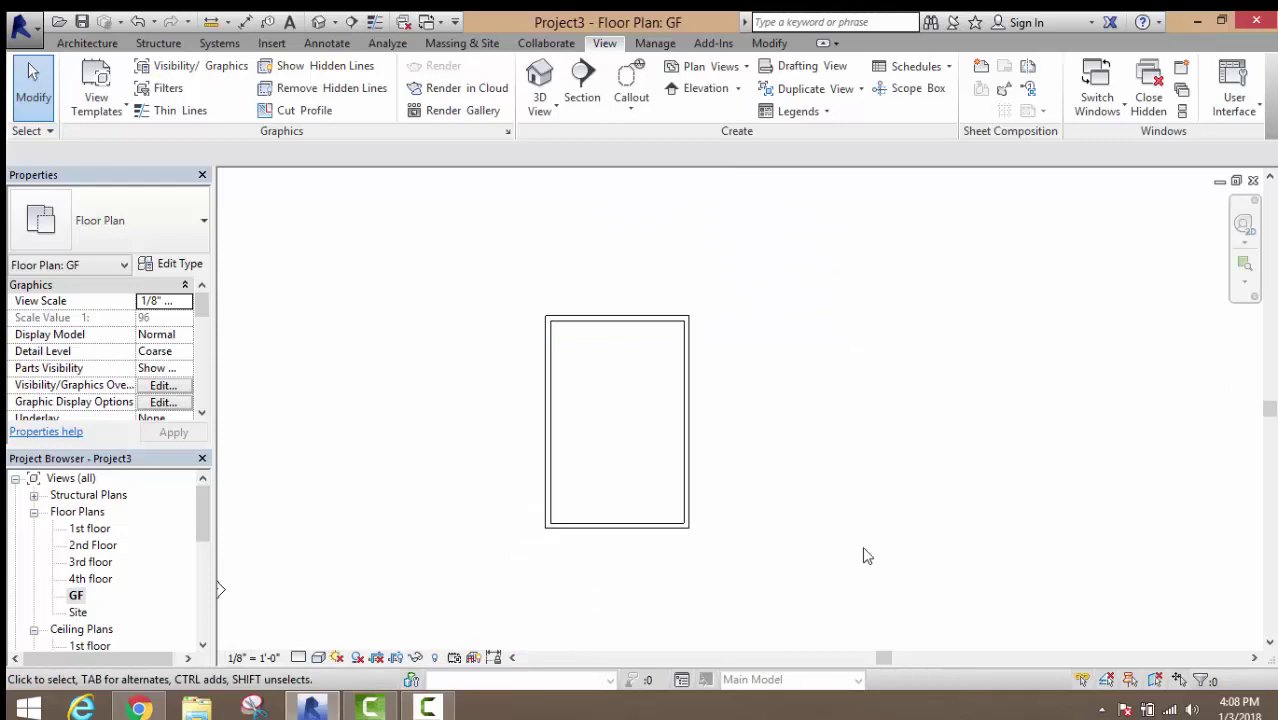
- Start placing walls with the Sub wall 4.5" type
scroll(198, 118, "up", 8)
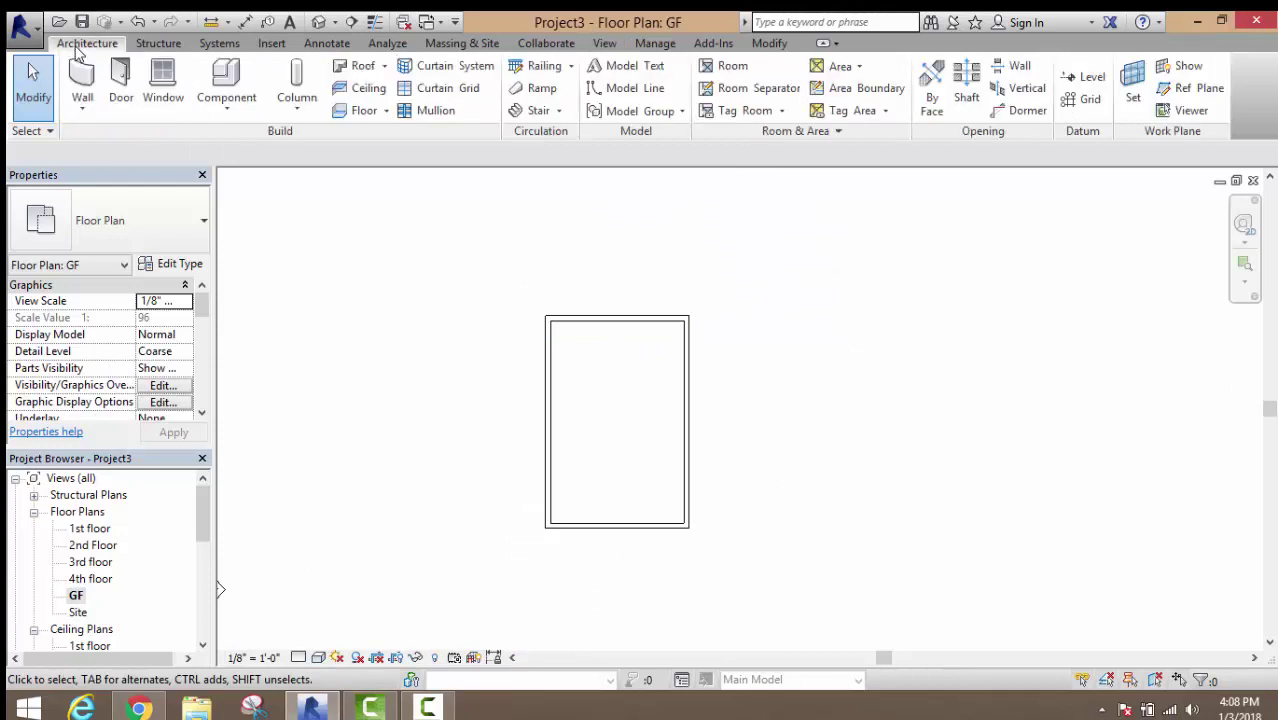
left_click(75, 108)
left_click(163, 242)
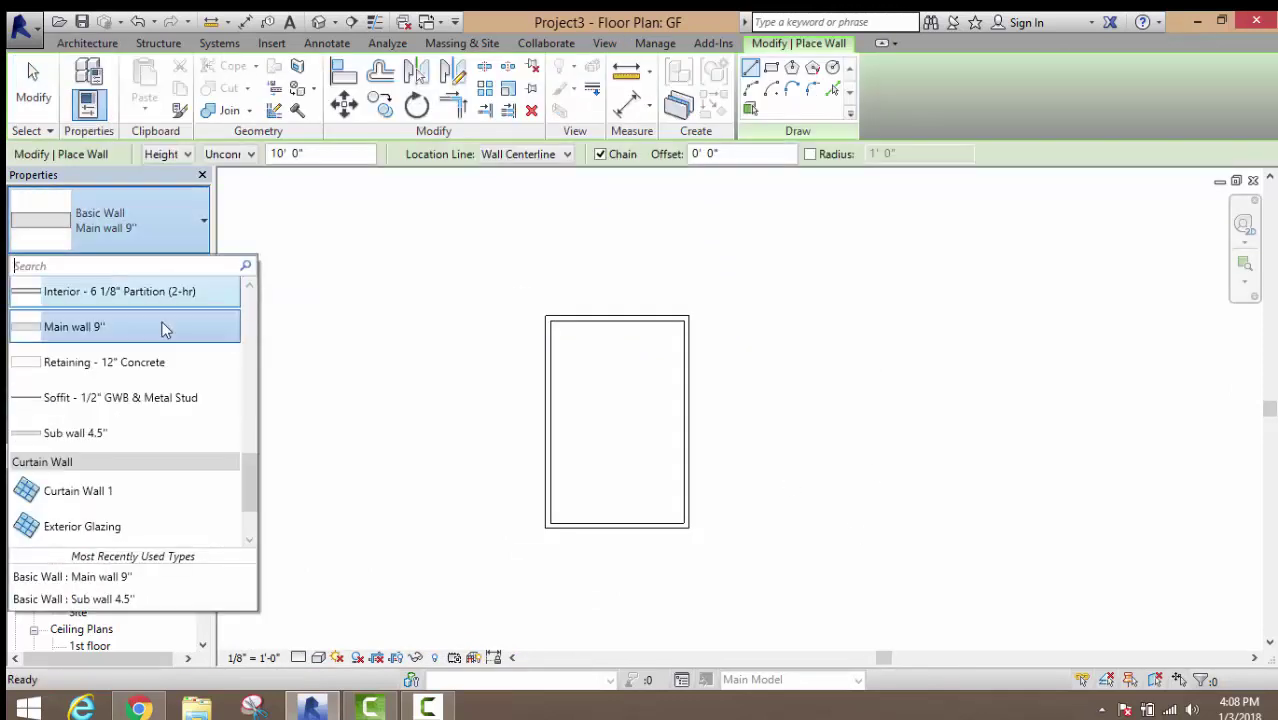
left_click(80, 432)
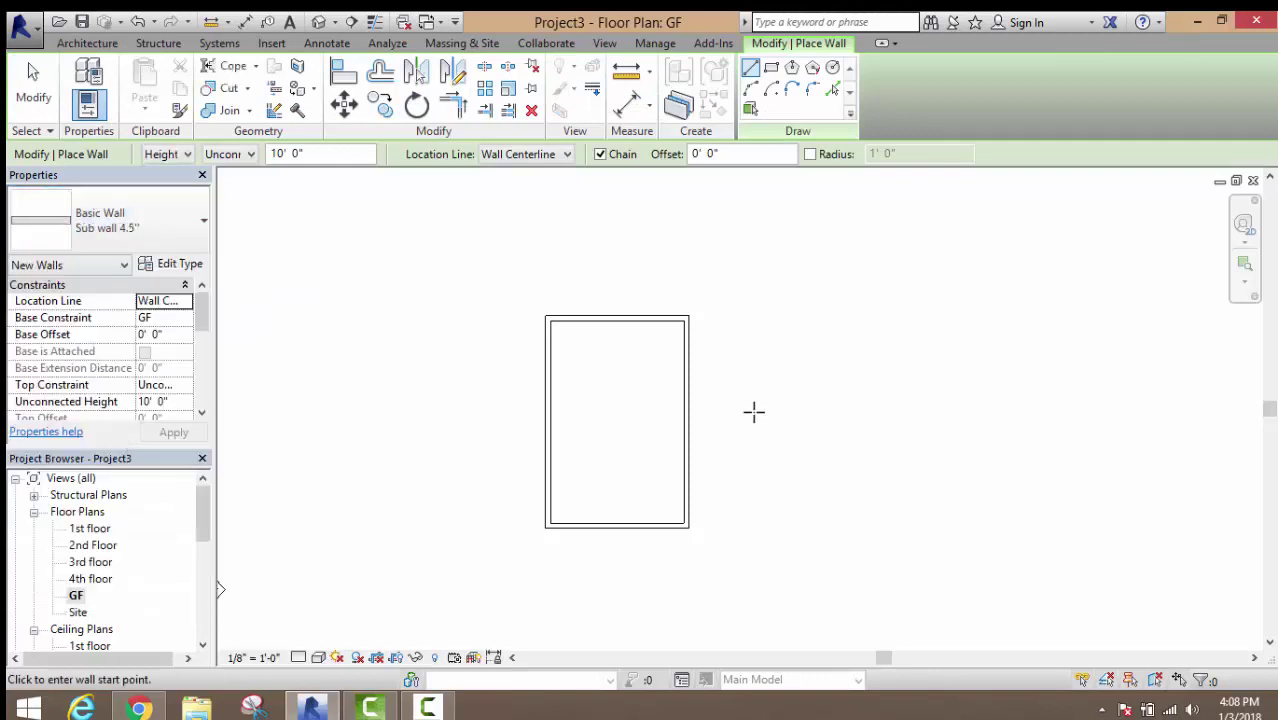
- Draw a partition 9' down from the top wall, then across to the right wall
left_click(617, 318)
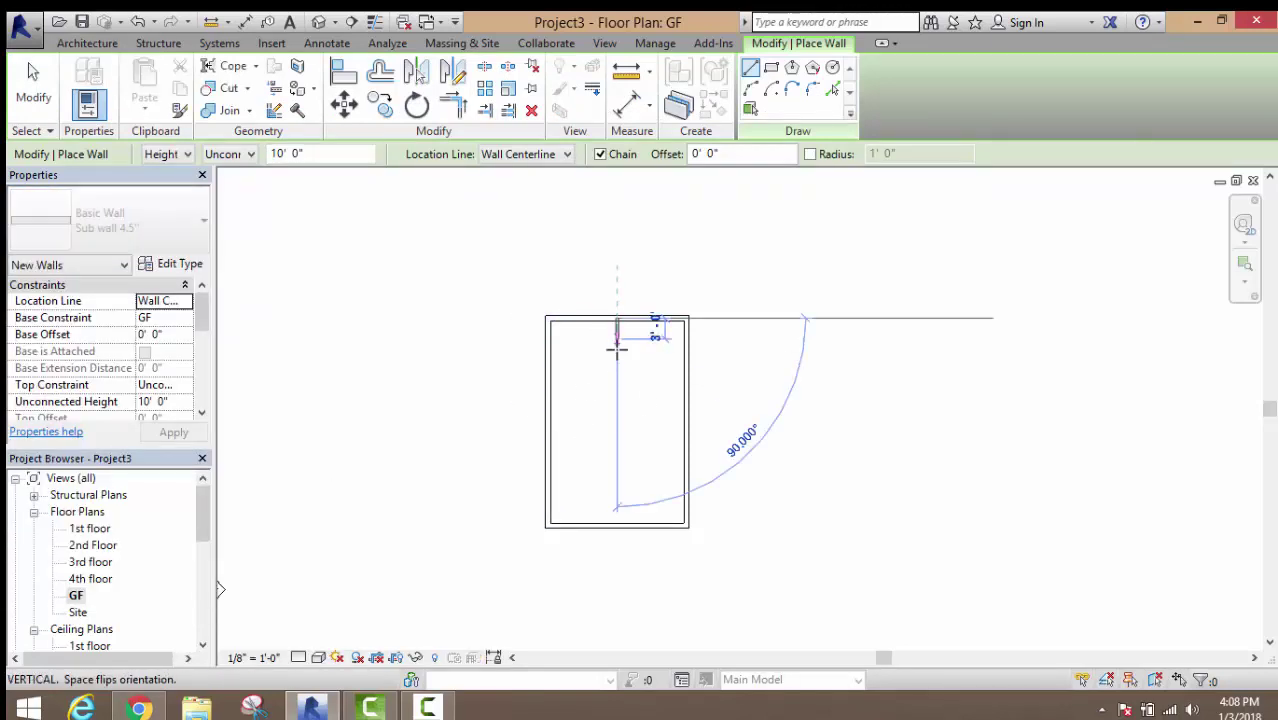
scroll(612, 378, "up", 2)
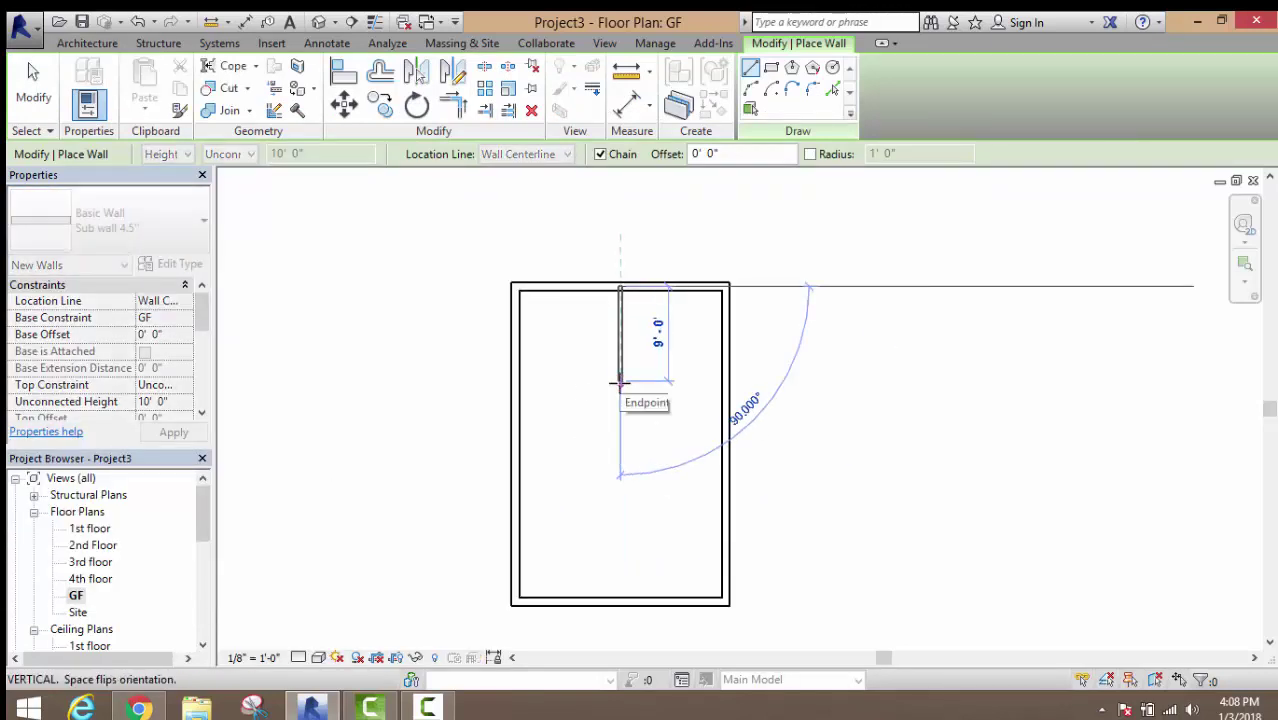
left_click(620, 381)
left_click(720, 381)
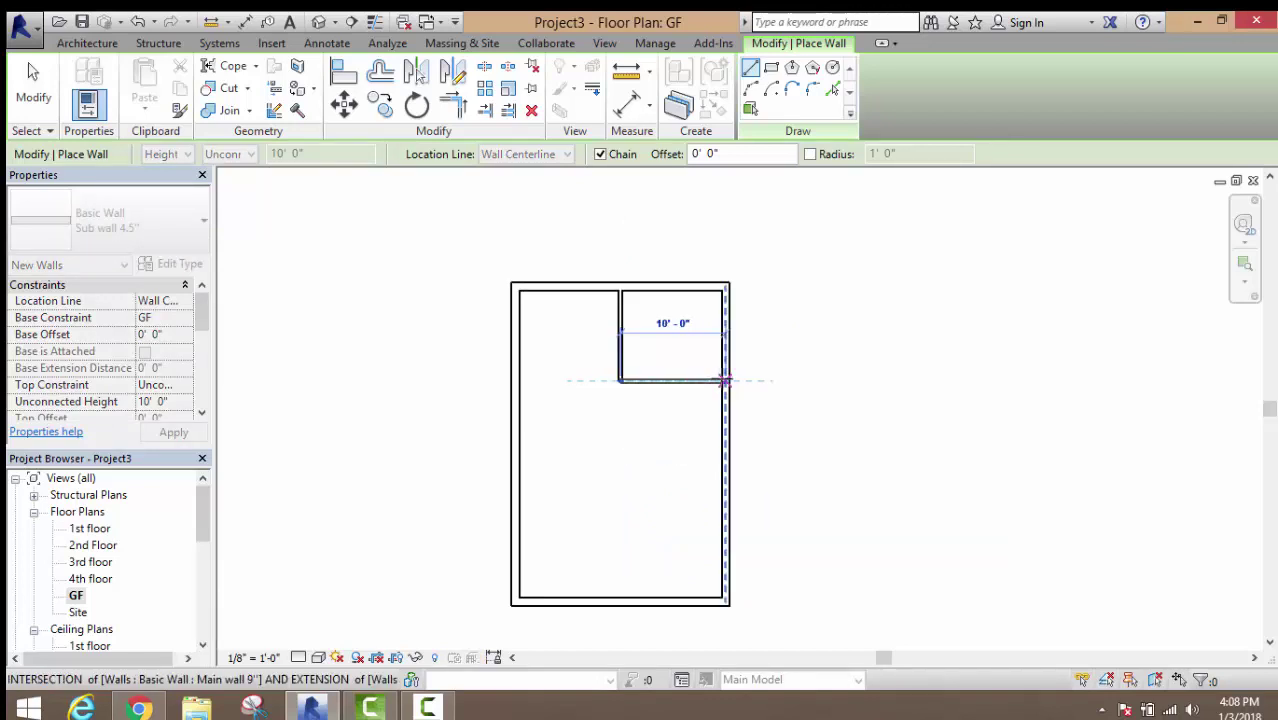
key("Escape")
right_click(884, 272)
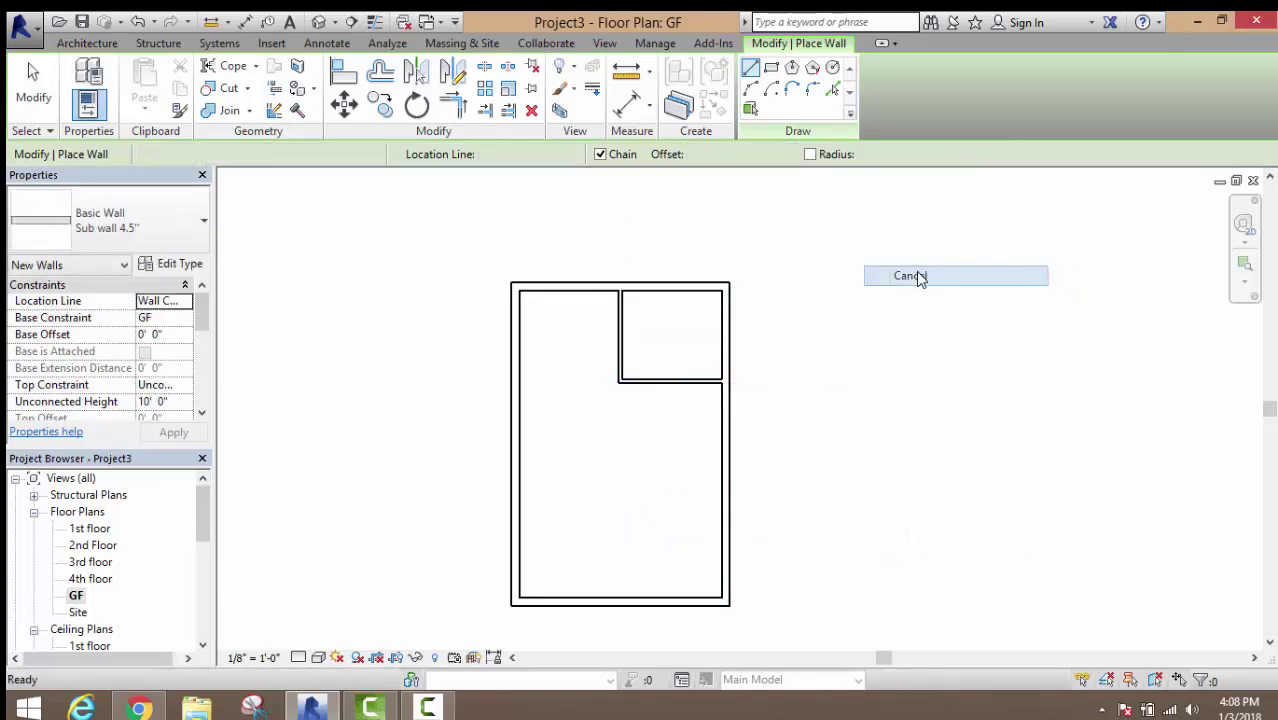
left_click(919, 275)
- Select the two interior partition walls
scroll(919, 275, "down", 2)
scroll(799, 331, "up", 2)
scroll(765, 271, "up", 2)
scroll(765, 266, "down", 6)
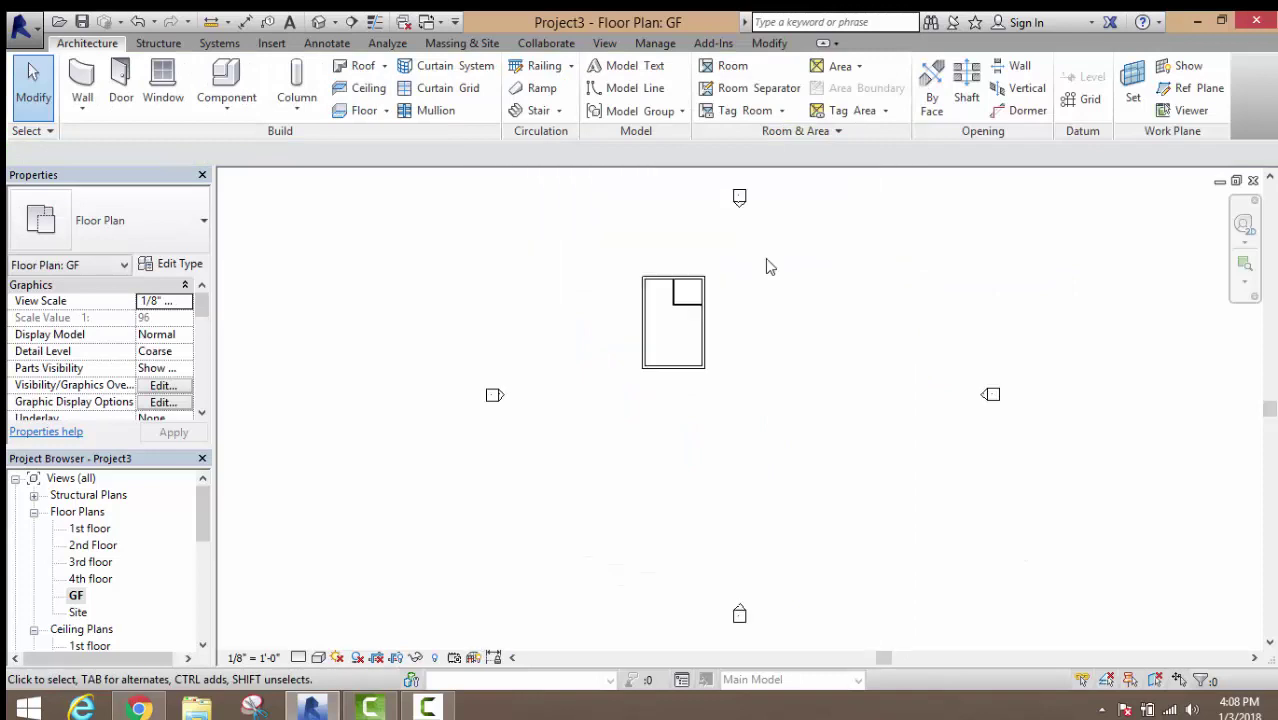
scroll(690, 288, "up", 2)
scroll(698, 296, "up", 3)
scroll(705, 298, "up", 1)
mouse_move(720, 288)
left_mouse_down()
mouse_move(628, 420)
mouse_move(593, 366)
left_mouse_up()
- Delete the two selected partition walls
right_click(580, 345)
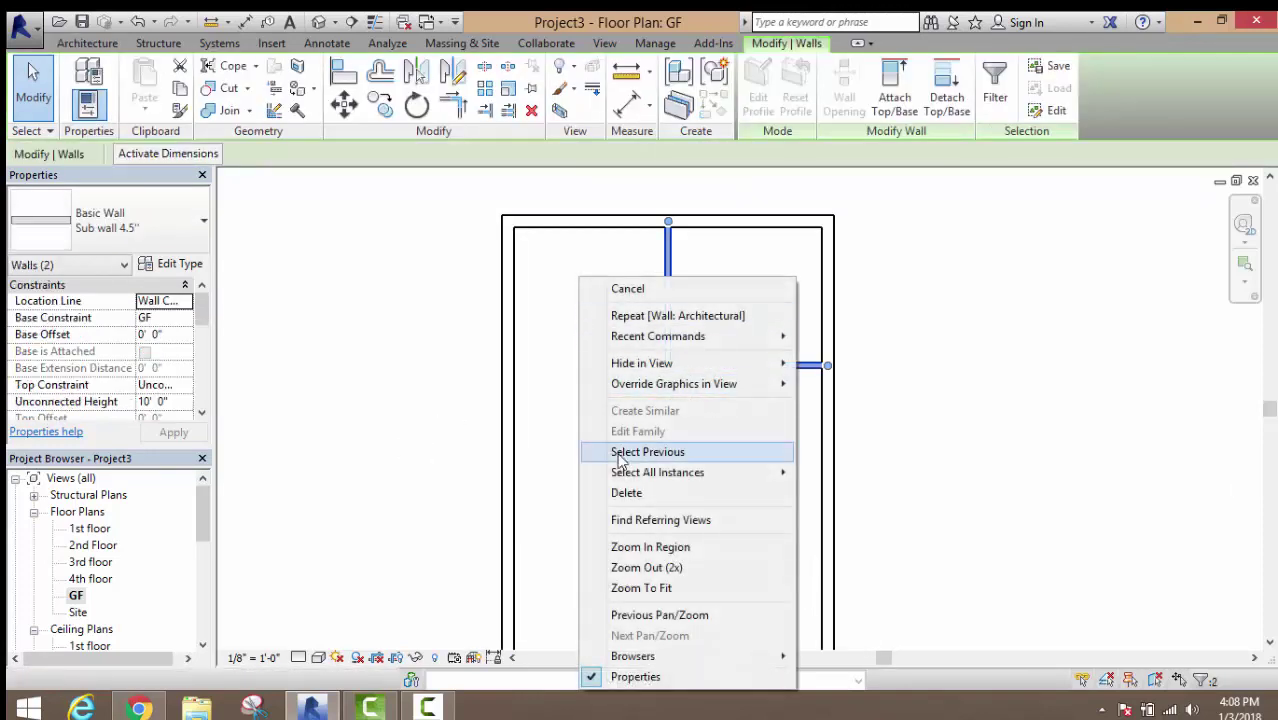
left_click(624, 493)
scroll(653, 419, "down", 3)
scroll(650, 440, "down", 1)
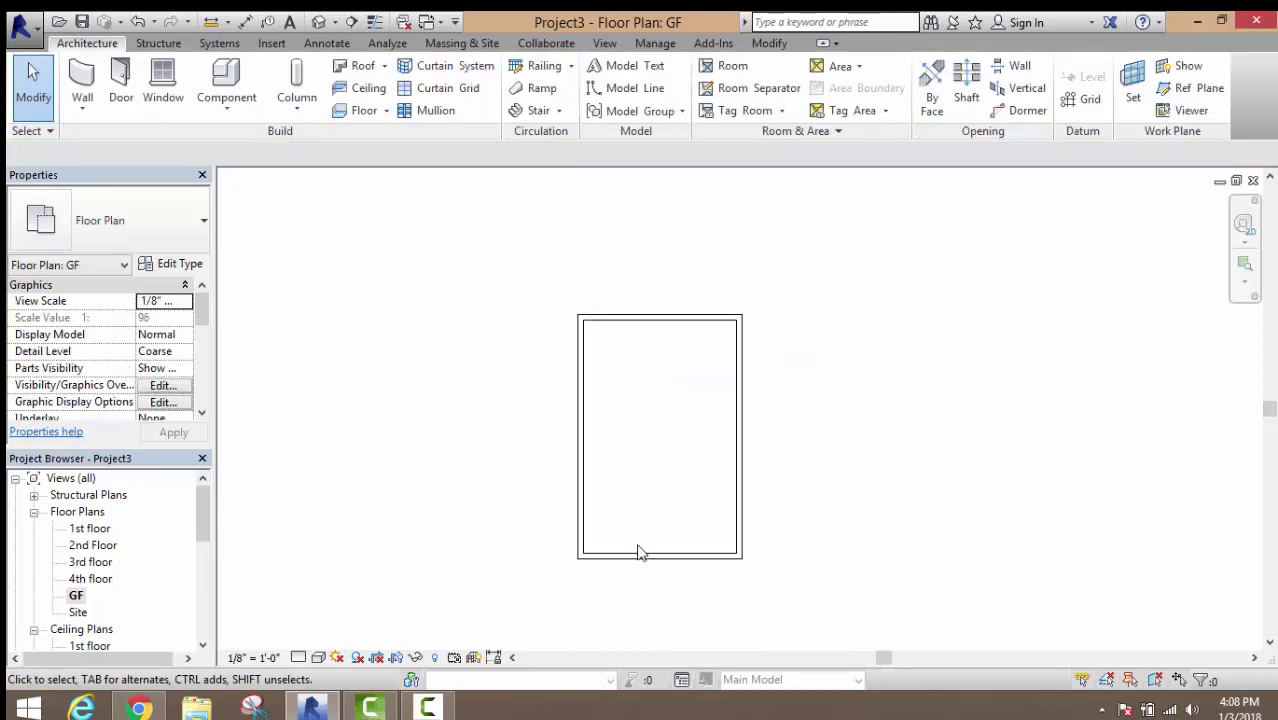
scroll(640, 555, "up", 1)
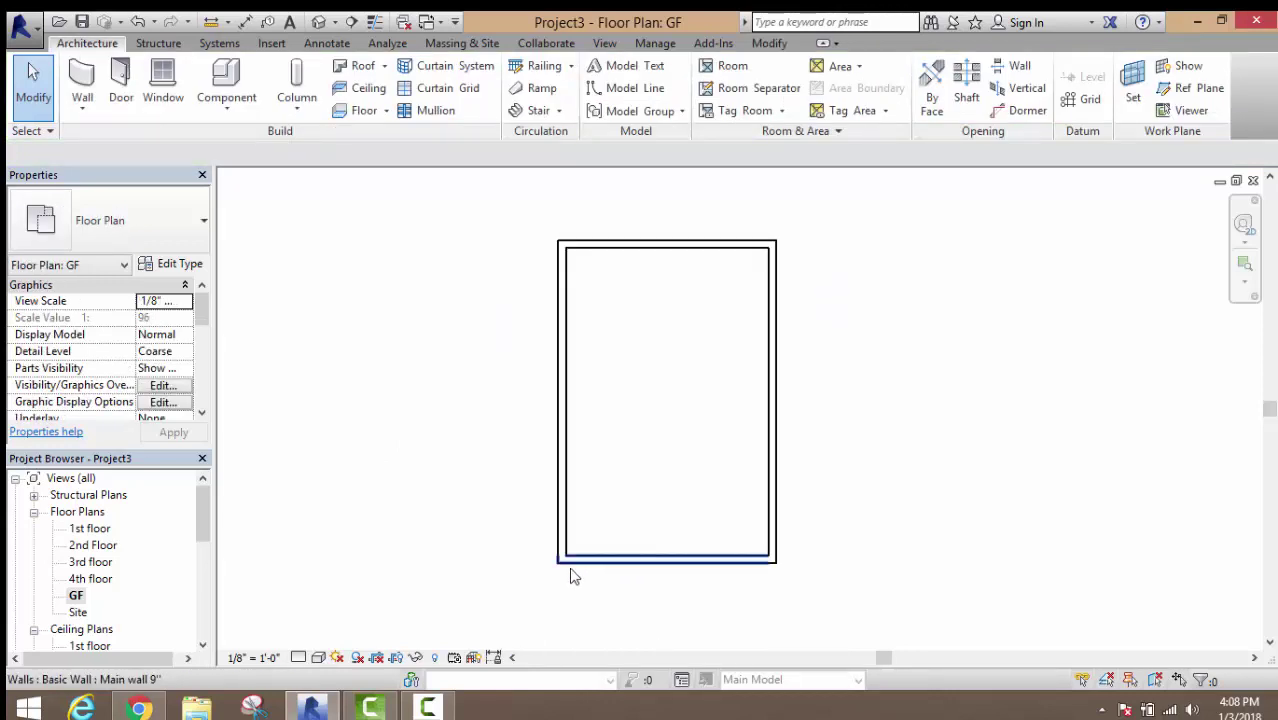
- Move the right wall out so the rectangle is 40'-0" wide
left_click(775, 450)
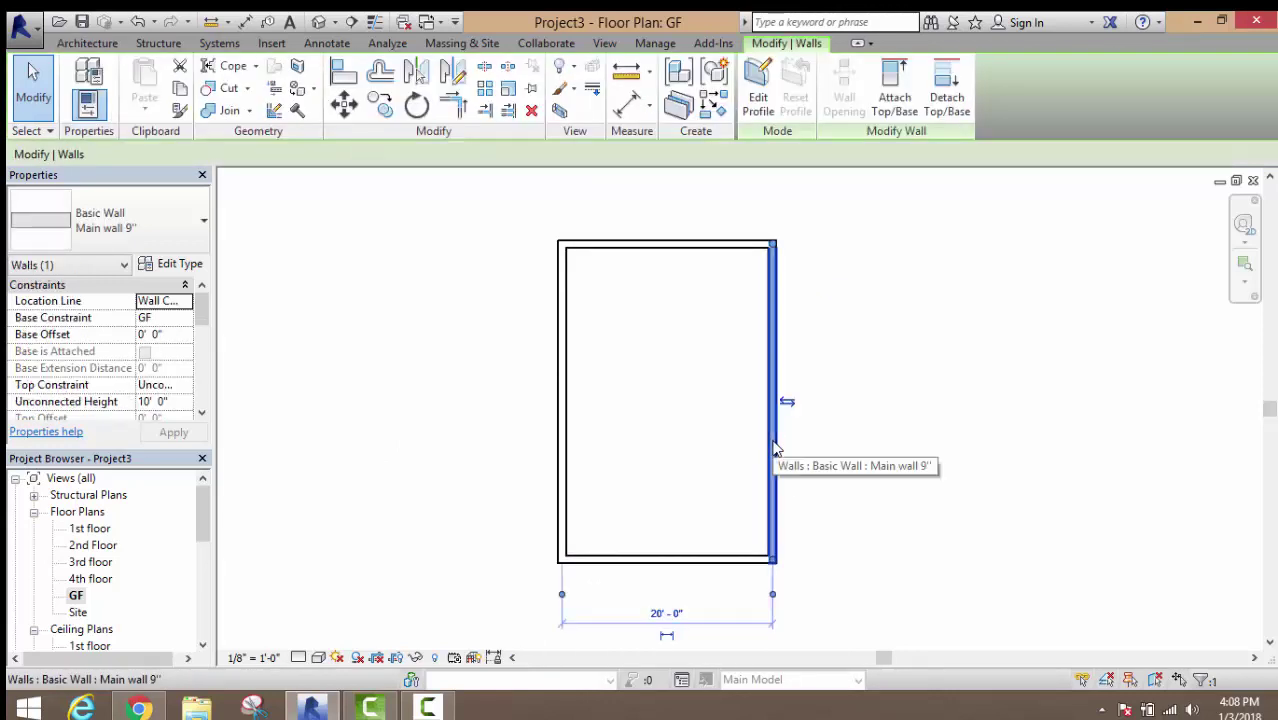
scroll(772, 445, "down", 2)
scroll(720, 590, "up", 2)
scroll(730, 543, "up", 1)
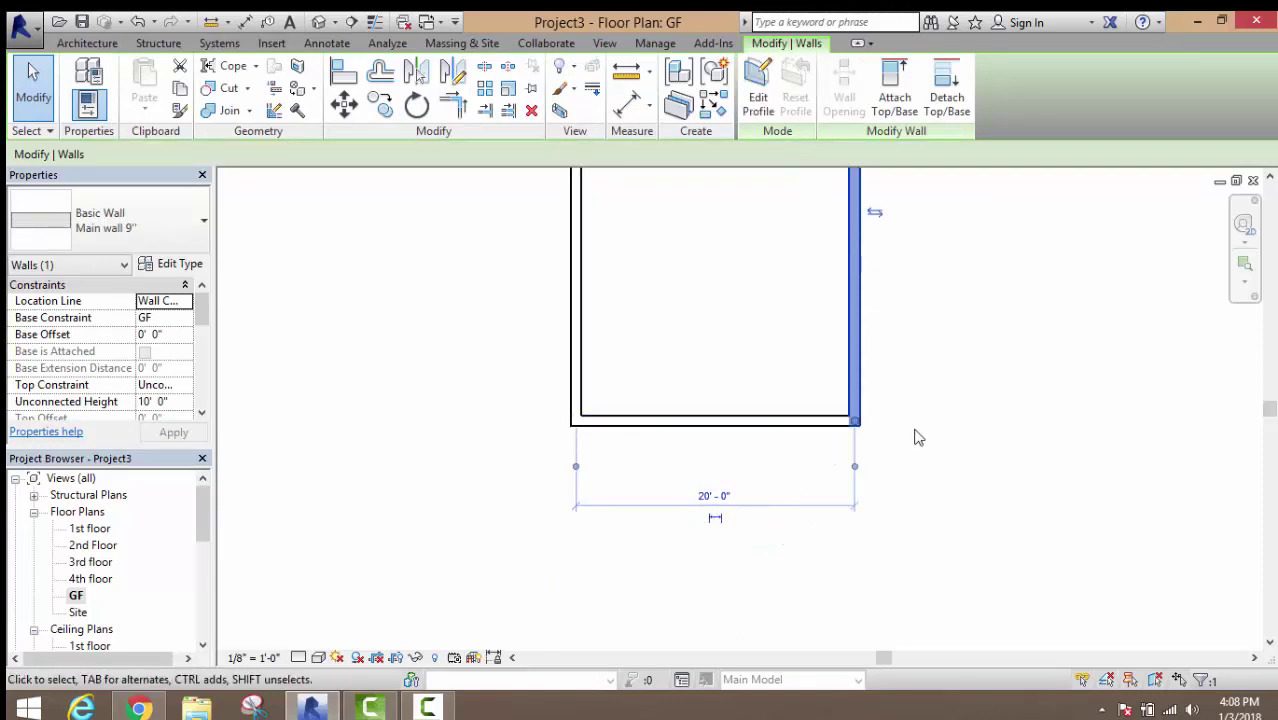
scroll(813, 430, "down", 2)
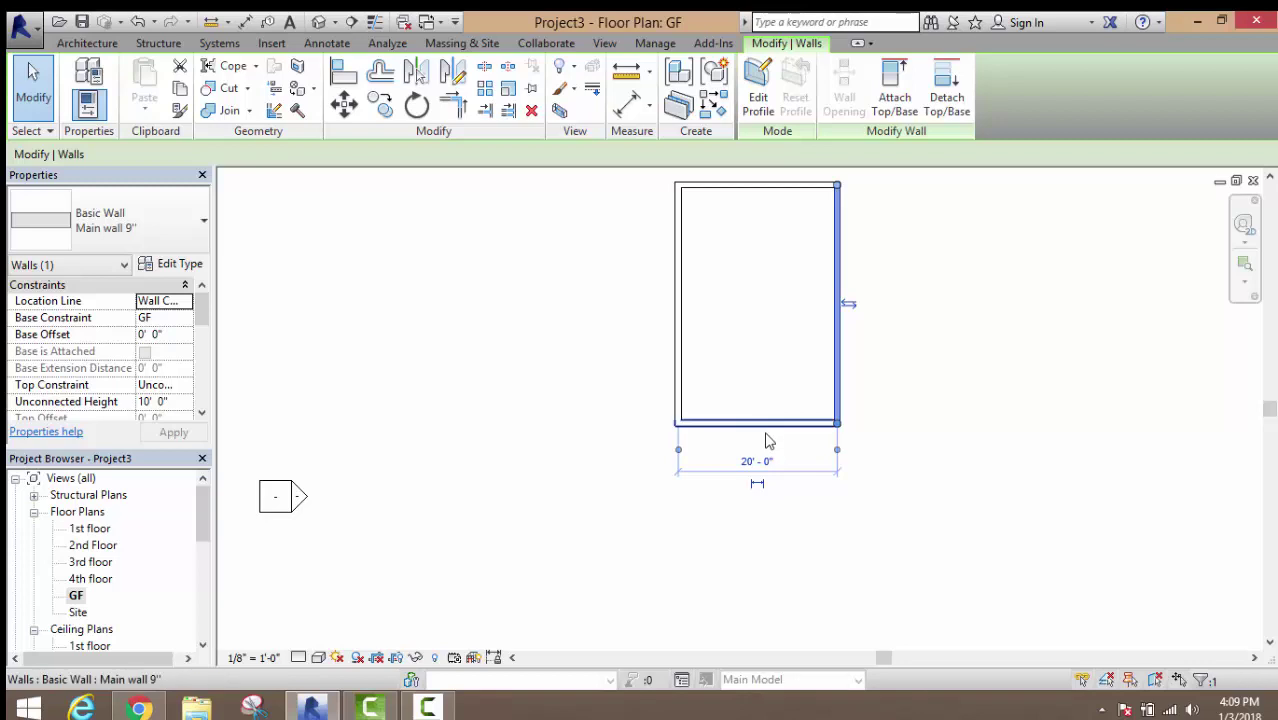
scroll(830, 330, "up", 2)
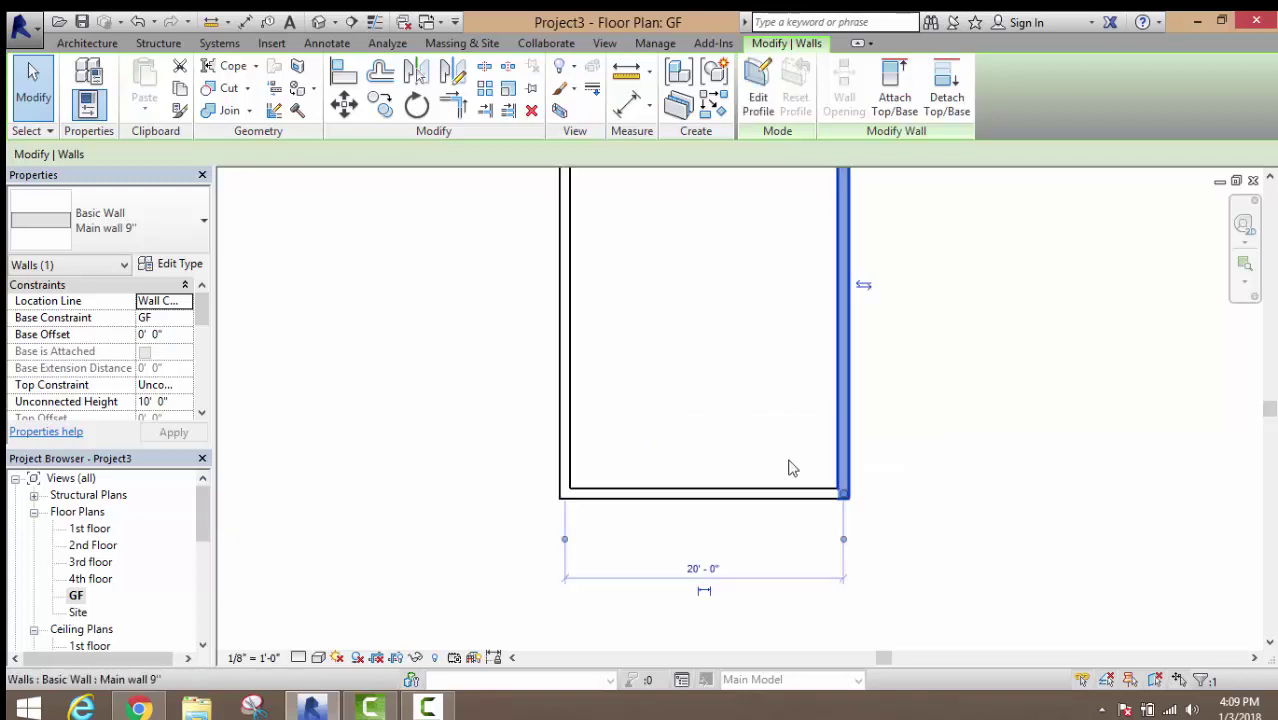
left_click(710, 568)
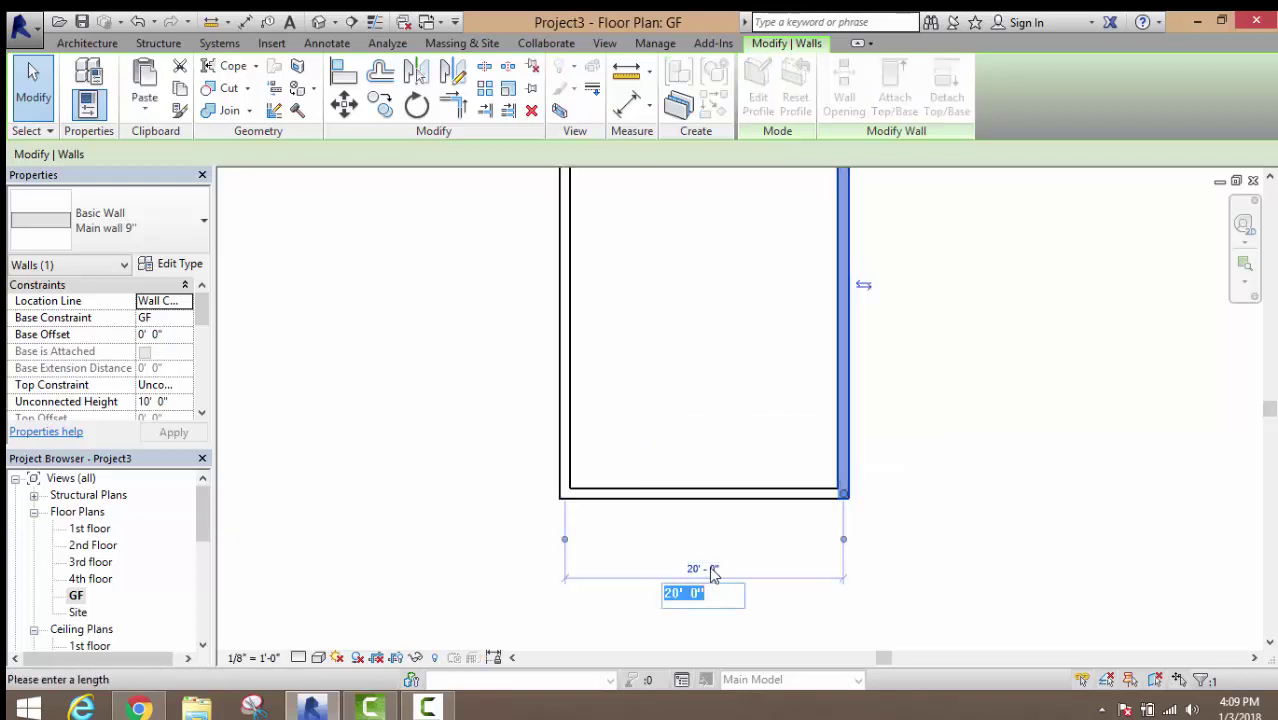
type("40")
key("Return")
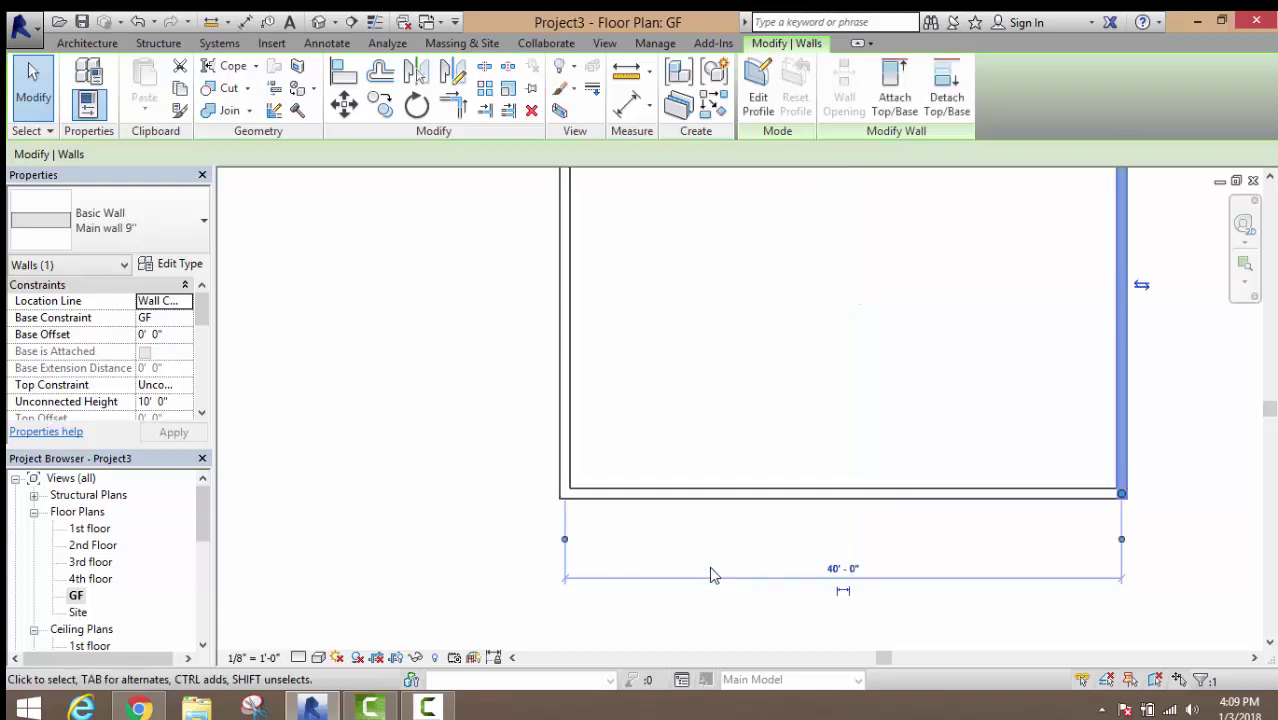
scroll(708, 566, "down", 3)
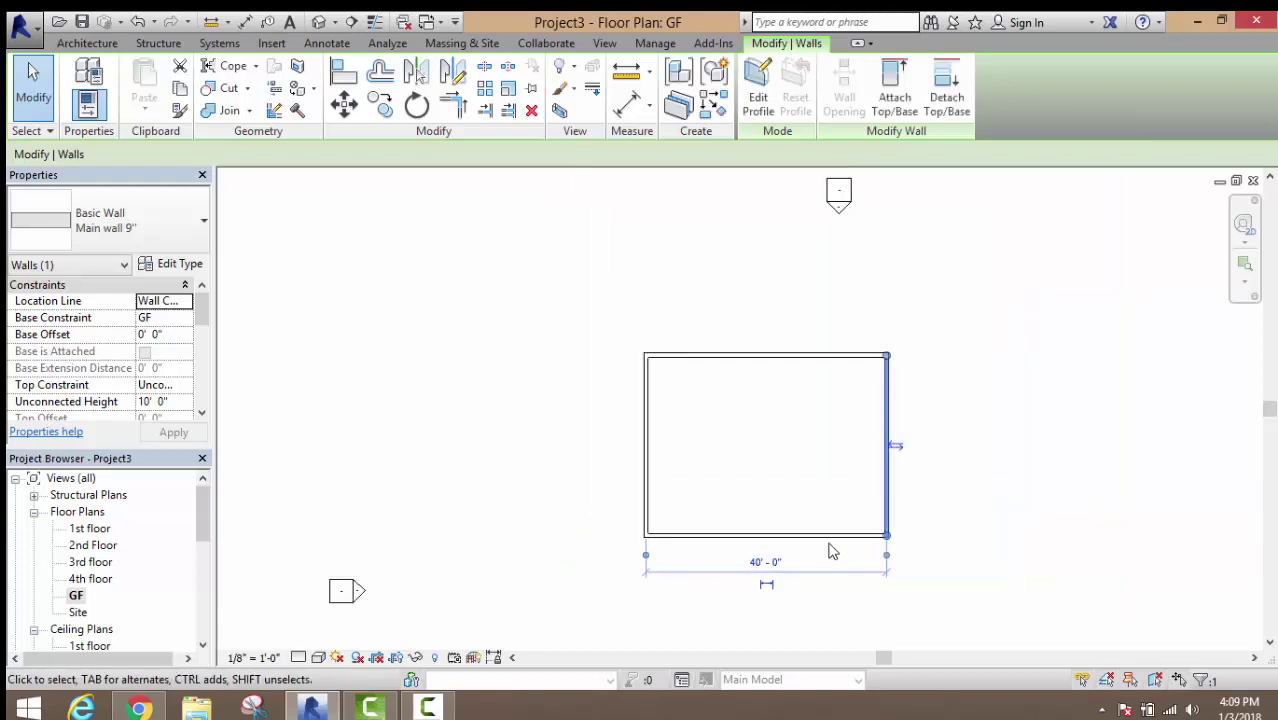
scroll(895, 440, "up", 3)
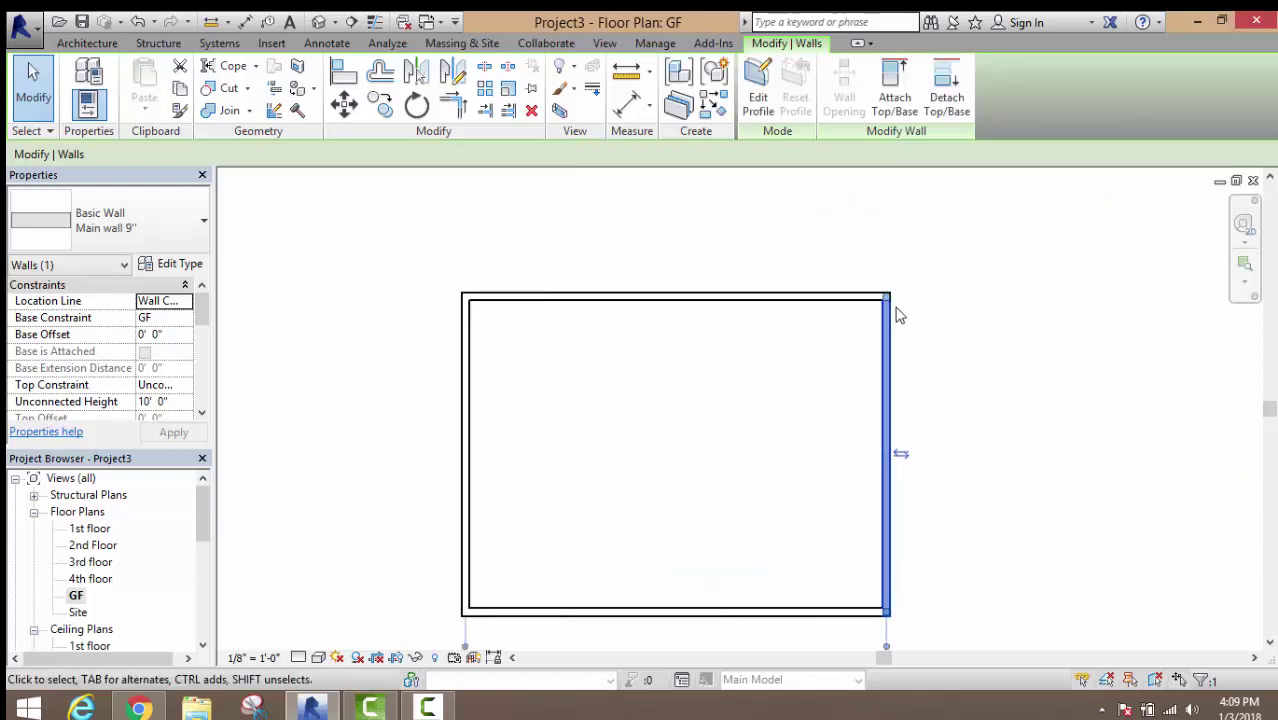
scroll(890, 560, "down", 1)
scroll(958, 554, "down", 3)
key("Escape")
middle_click_drag(930, 503, 865, 405)
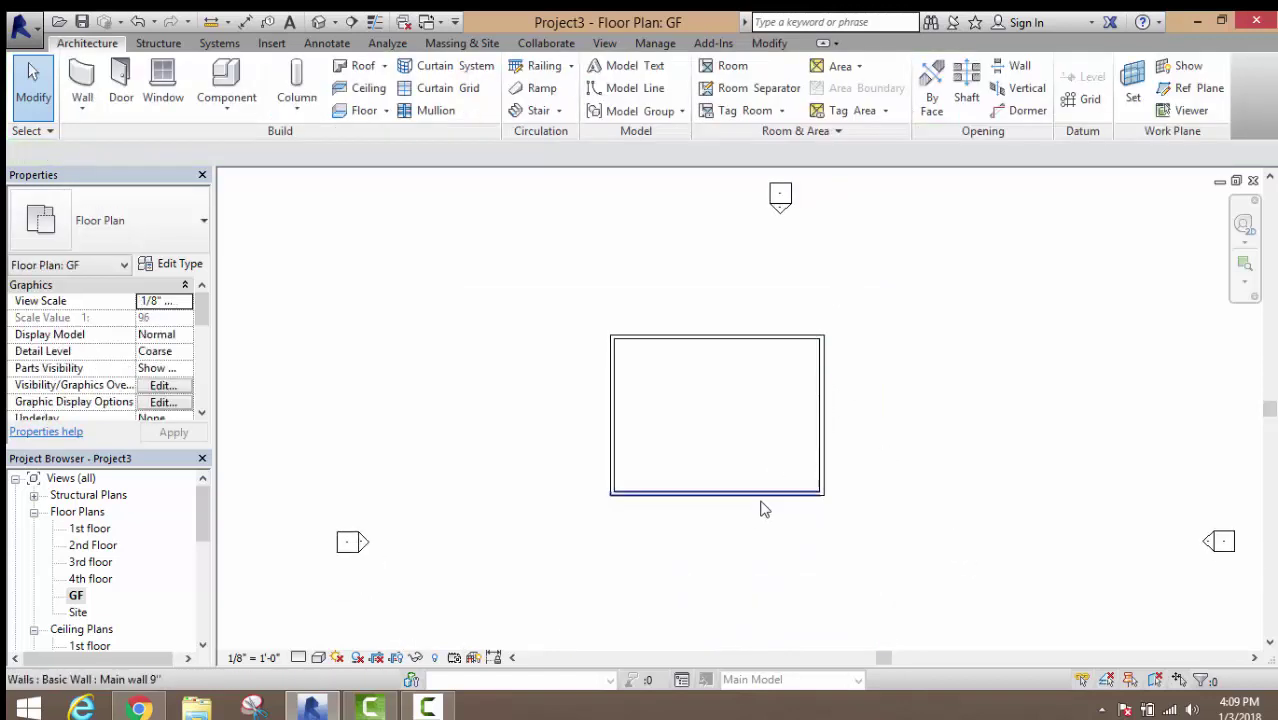
- Move the bottom wall down to 60'-0" depth, making the outline 40' by 60'
left_click(760, 496)
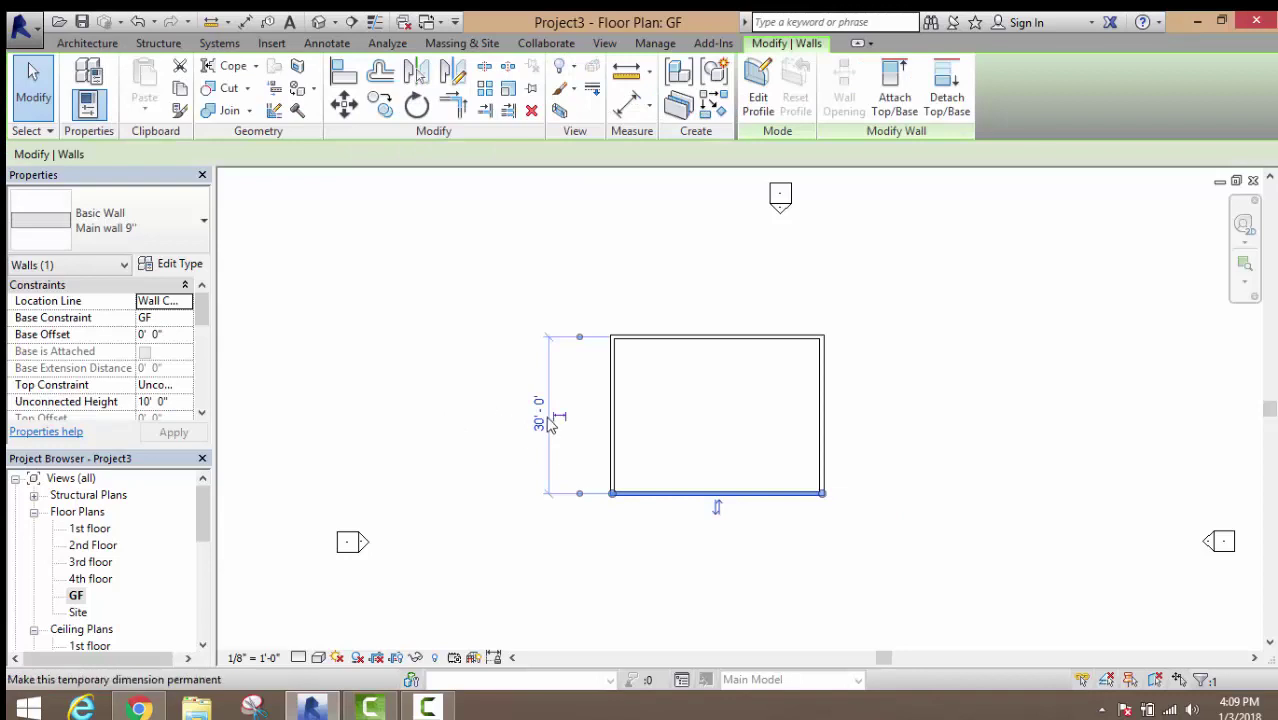
left_click(538, 418)
type("60")
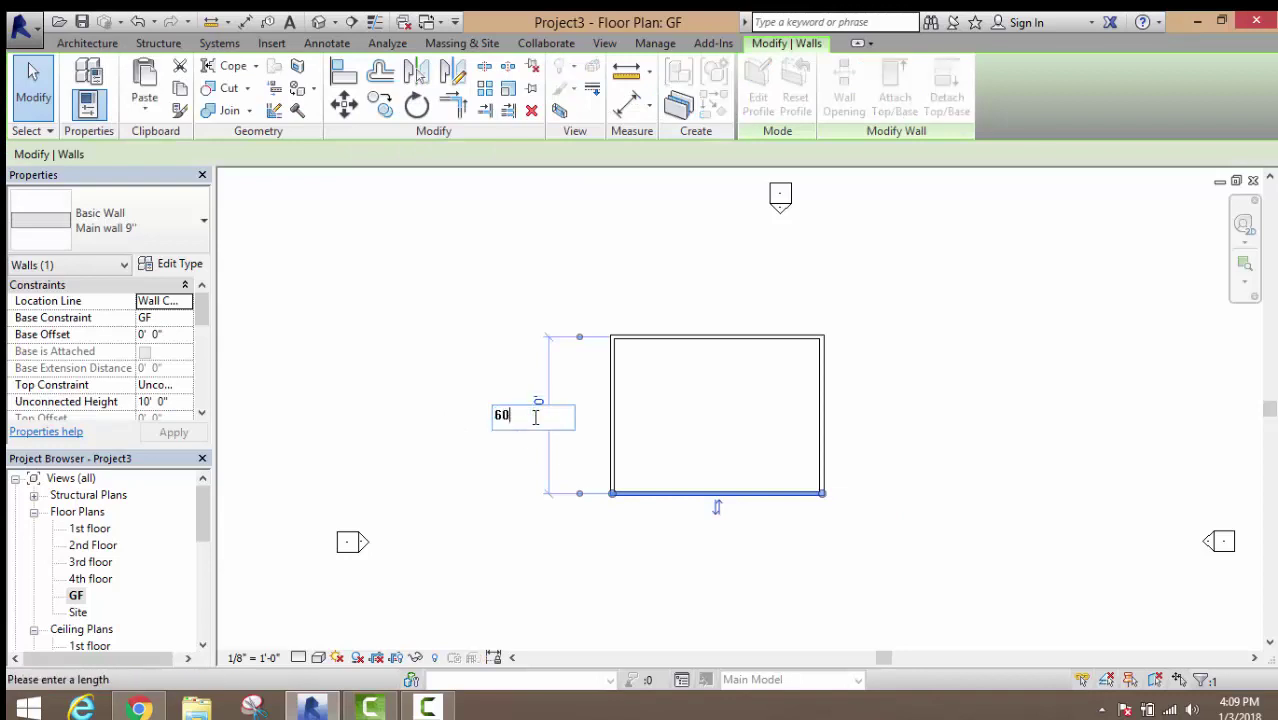
key("Return")
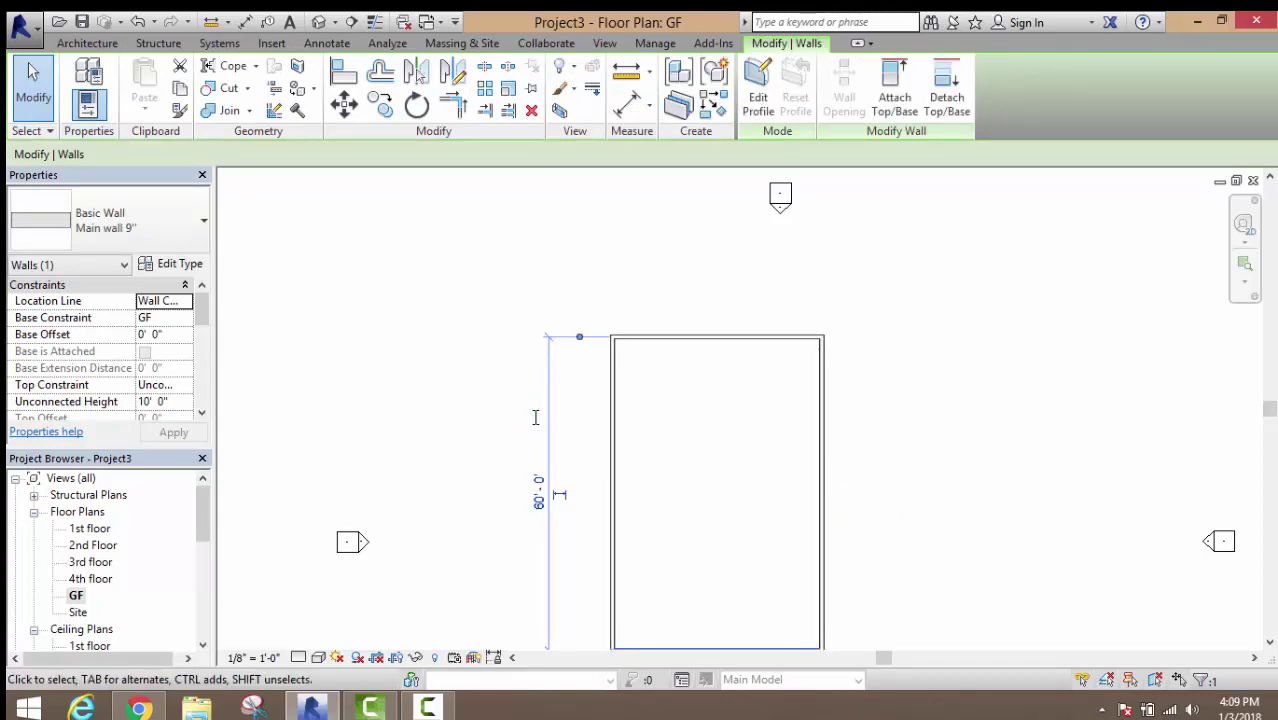
scroll(560, 416, "down", 2)
scroll(700, 420, "down", 2)
left_click(843, 427)
scroll(717, 416, "up", 3)
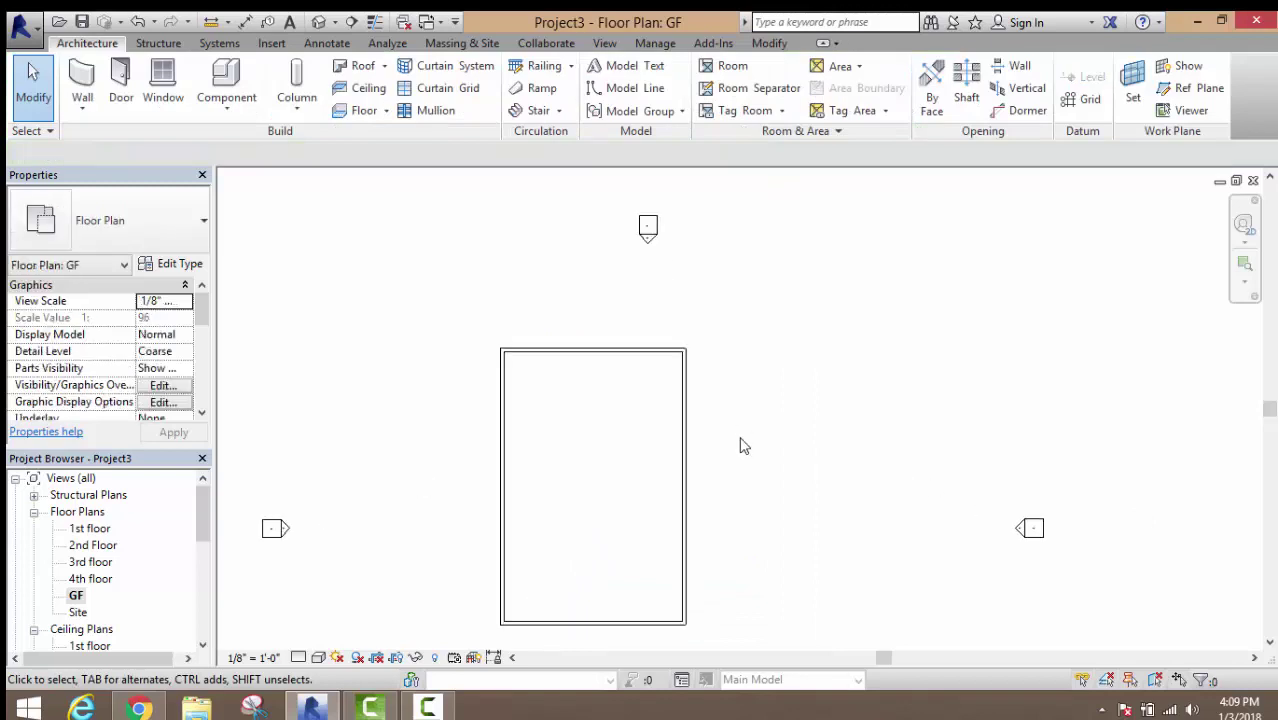
middle_click_drag(741, 446, 714, 347)
scroll(607, 265, "up", 1)
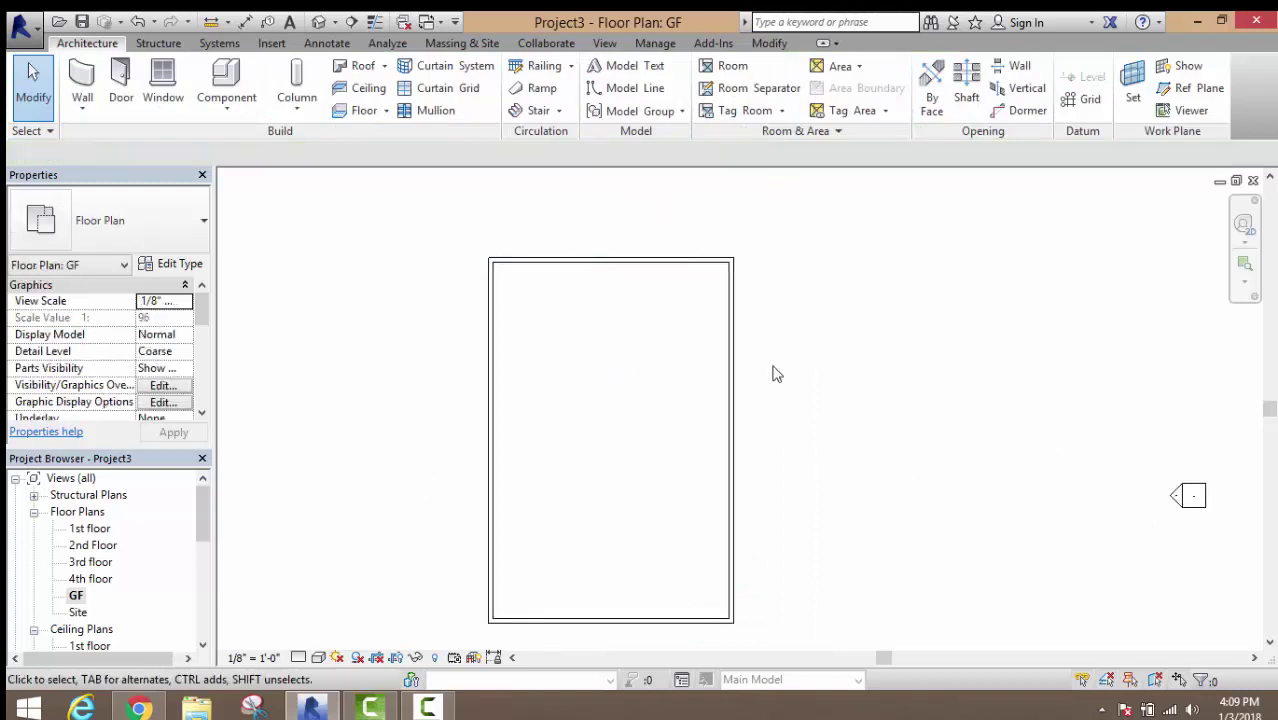
- Draw a Sub wall 4.5" line partition from the top wall's midpoint down about 13', then right to the side wall
left_click(82, 85)
left_click(175, 226)
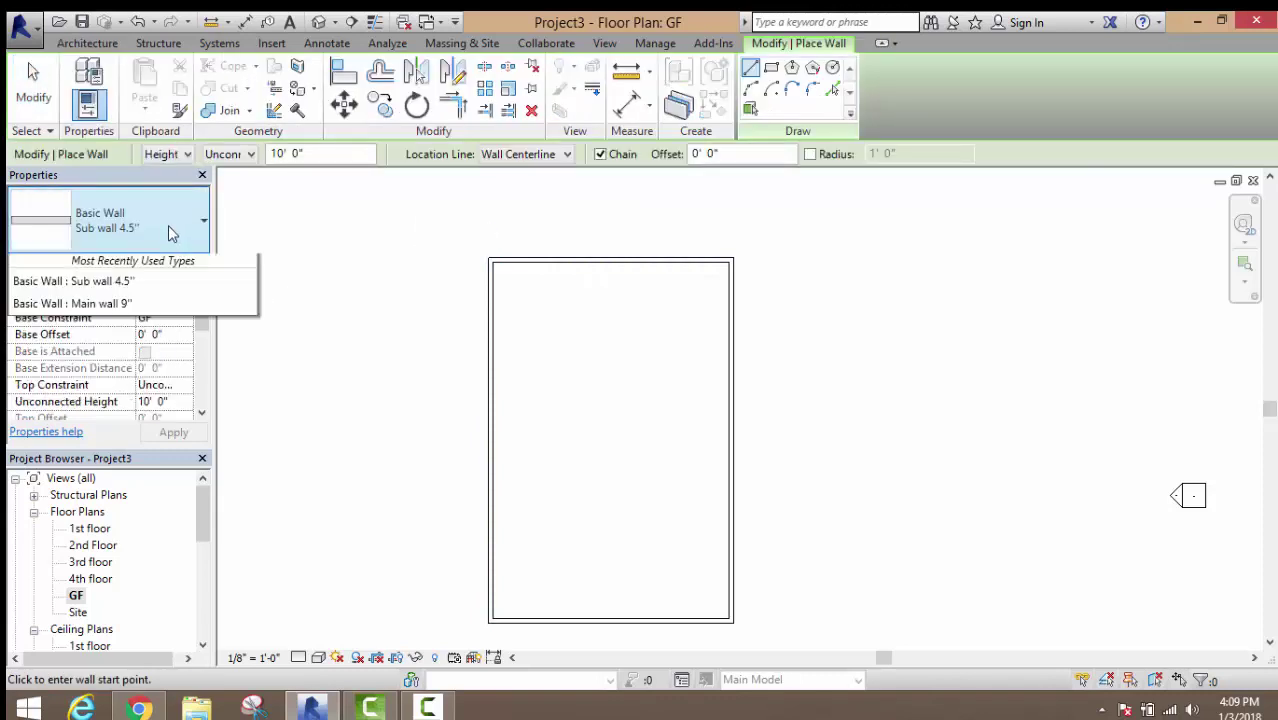
left_click(145, 348)
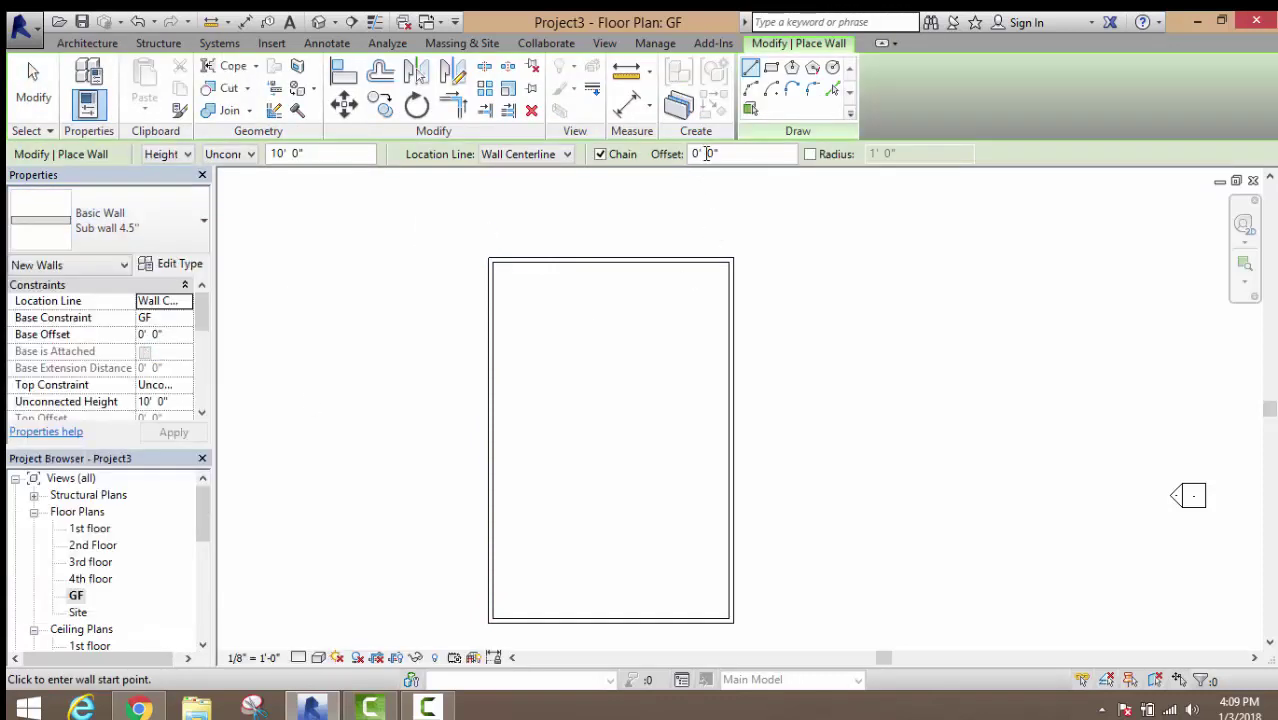
left_click(750, 67)
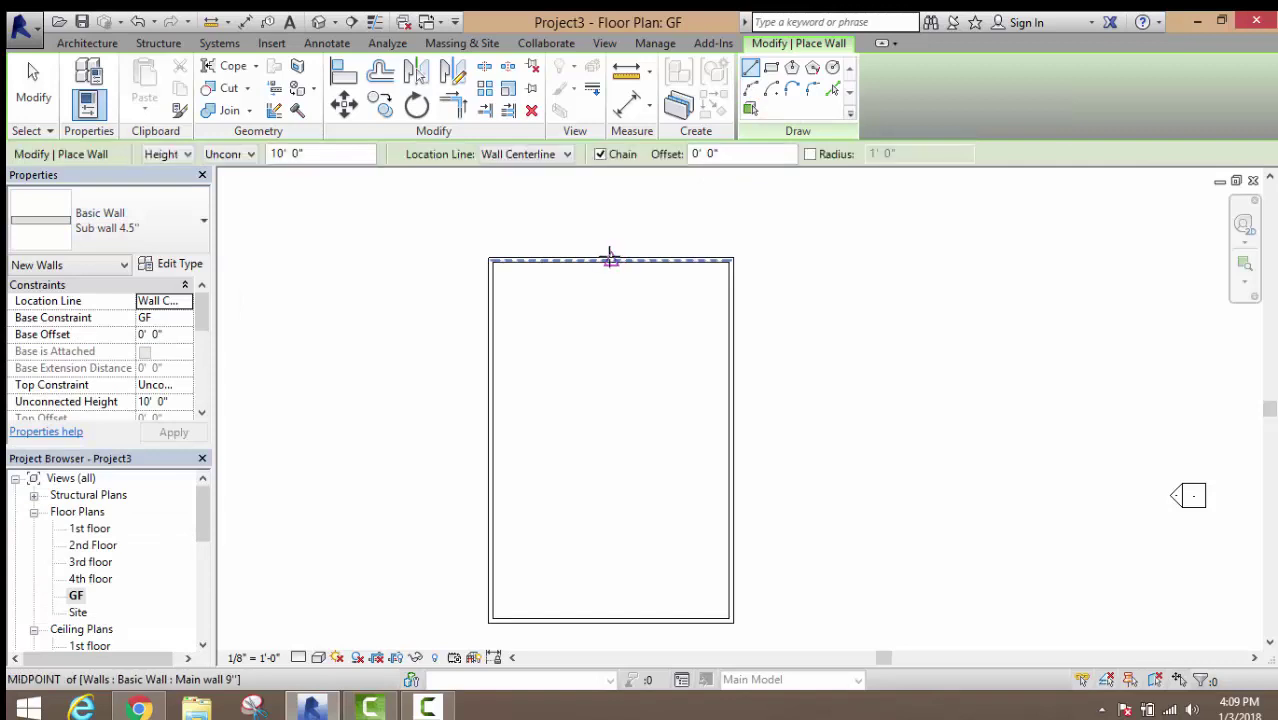
left_click(611, 262)
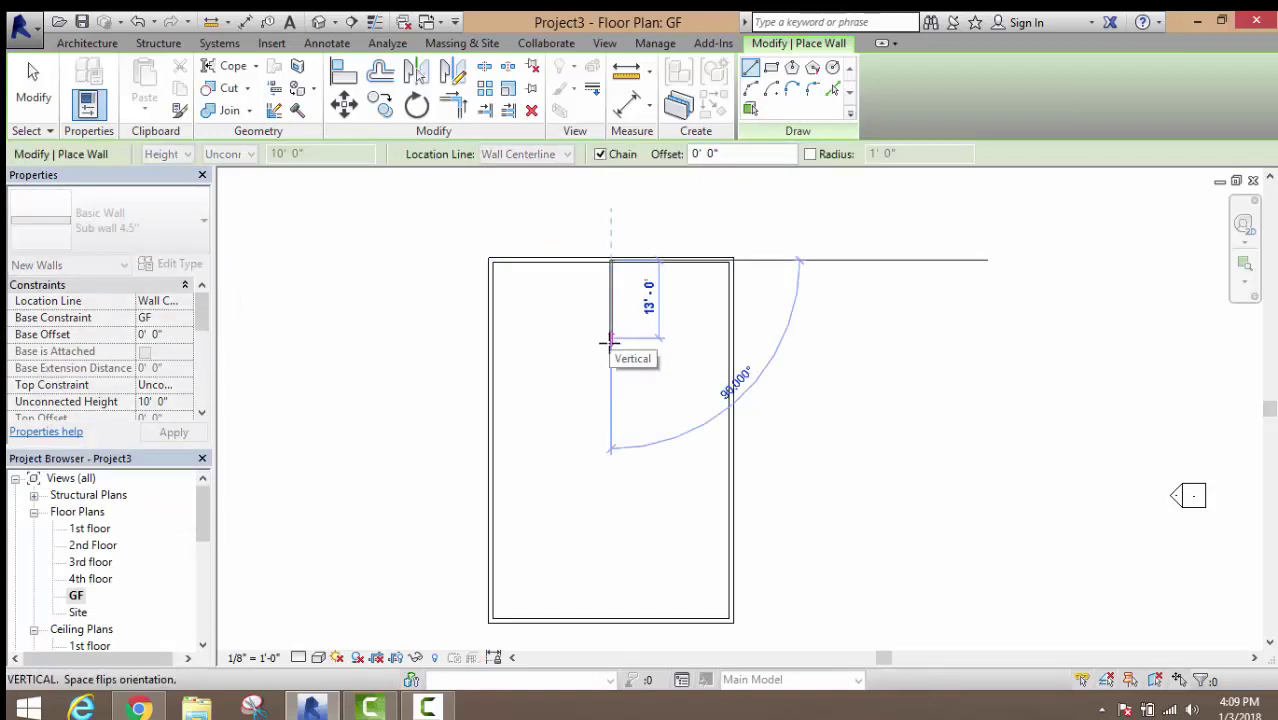
left_click(611, 345)
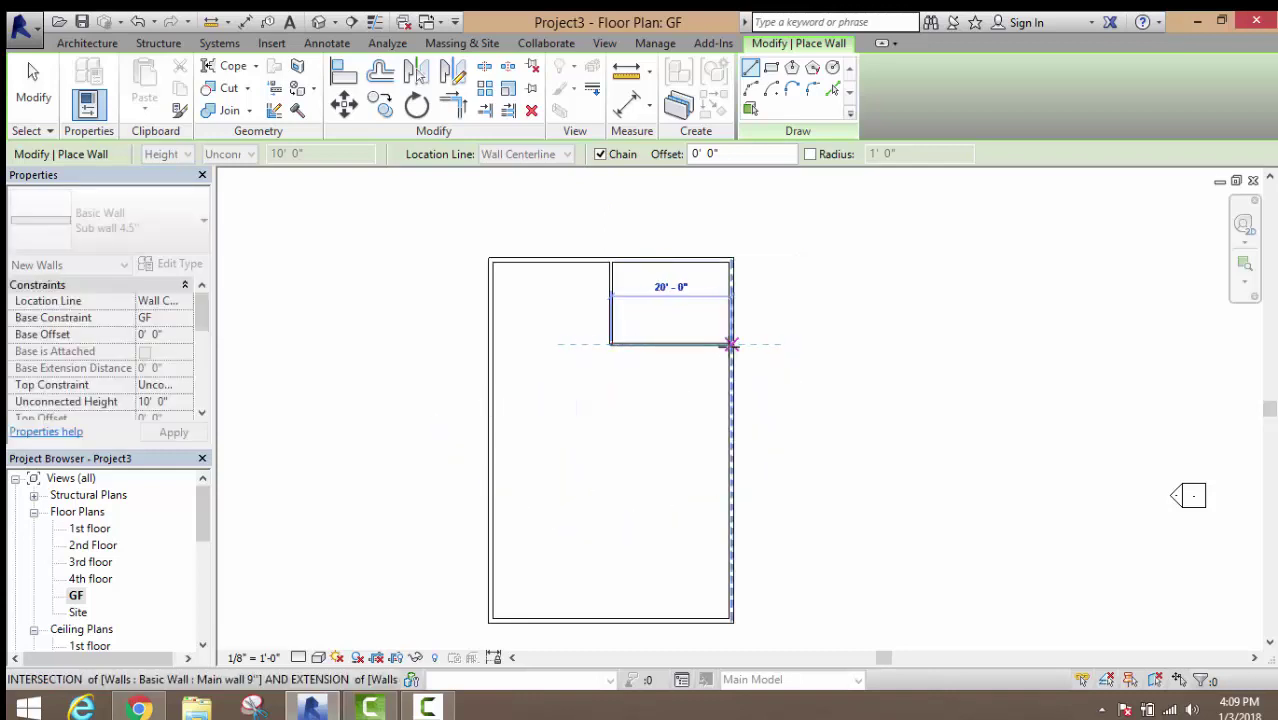
left_click(730, 345)
- Run a partition across to the left wall and stop placing walls
key("Escape")
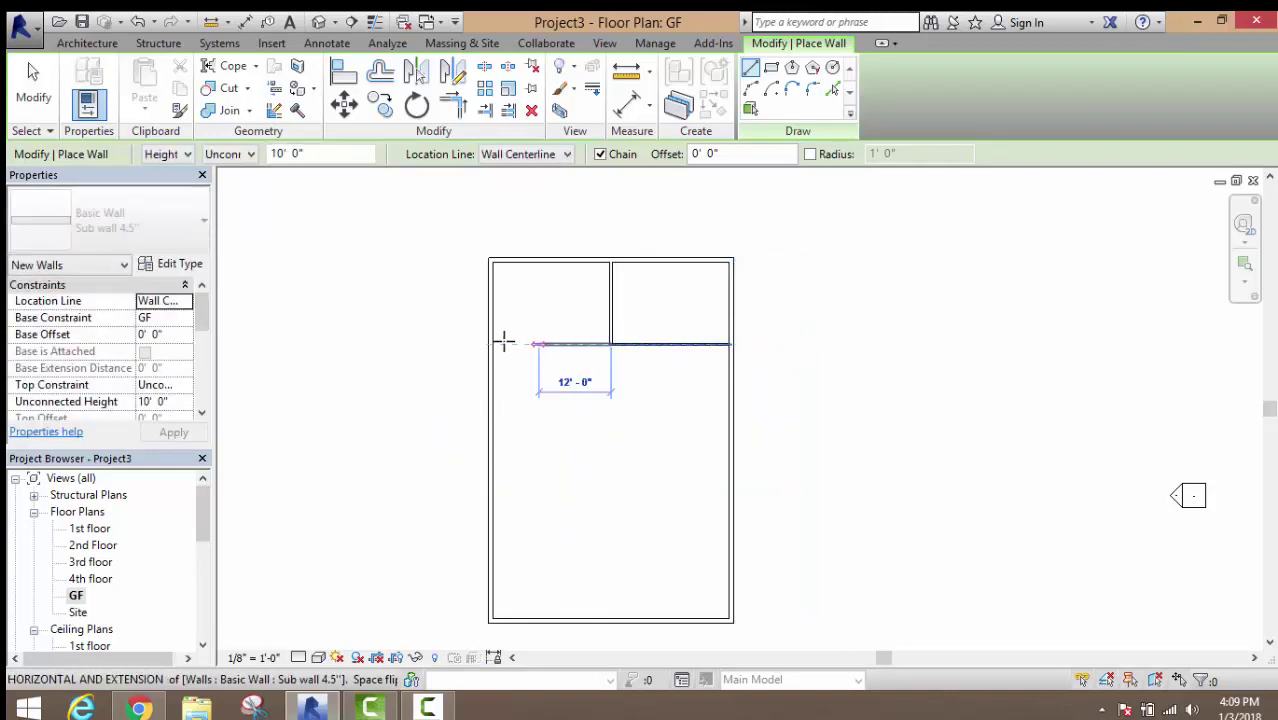
left_click(491, 344)
right_click(358, 276)
left_click(380, 282)
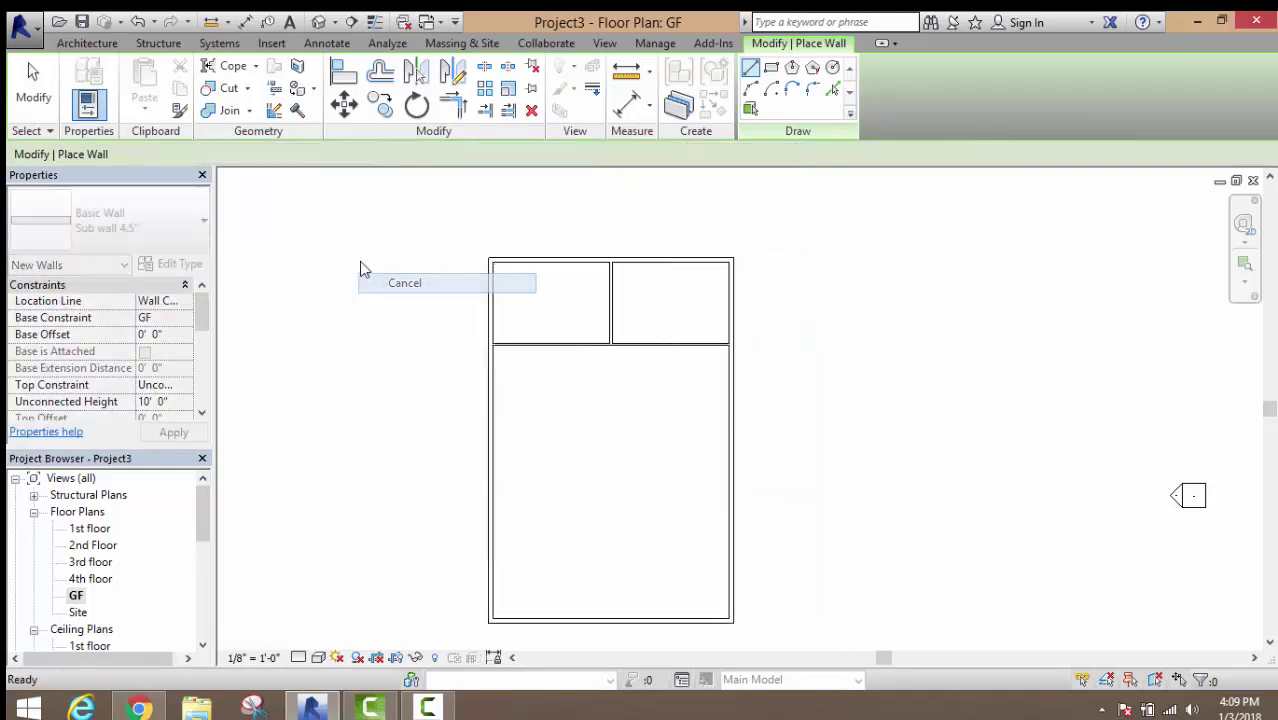
right_click(362, 265)
left_click(388, 274)
scroll(414, 309, "up", 2)
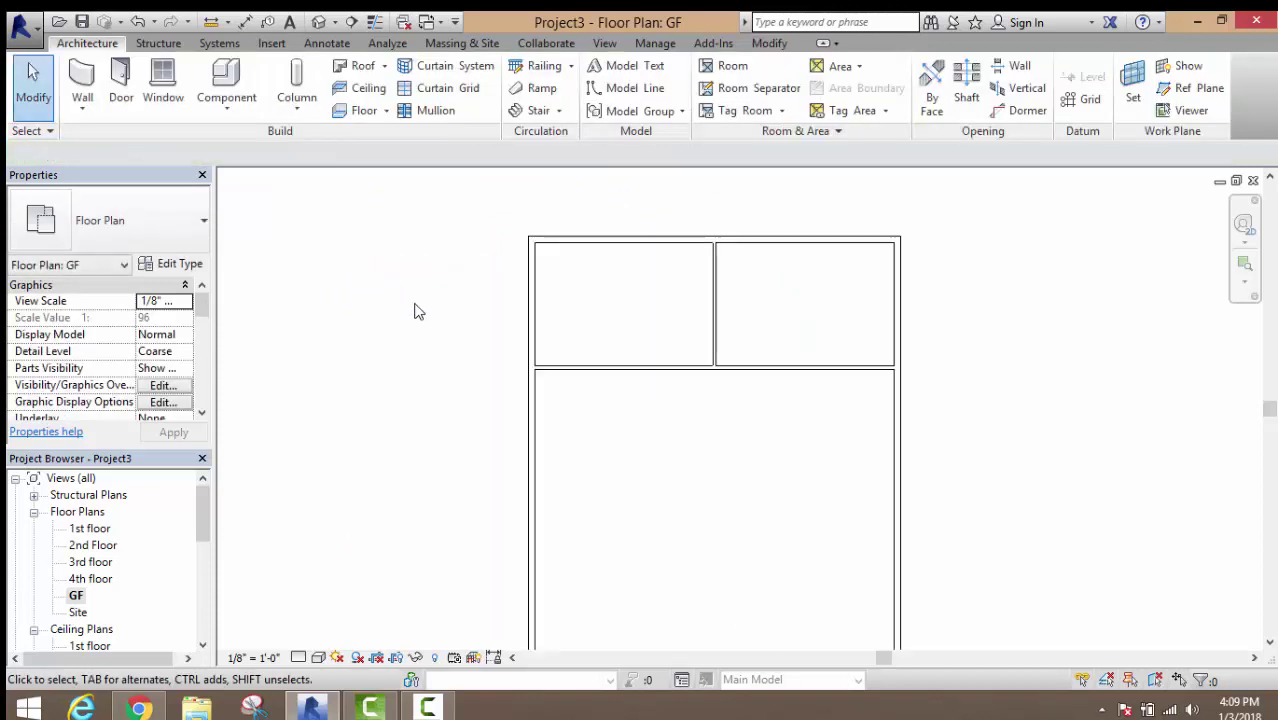
middle_click_drag(414, 309, 420, 251)
scroll(420, 251, "down", 1)
scroll(420, 251, "down", 1)
scroll(588, 260, "up", 2)
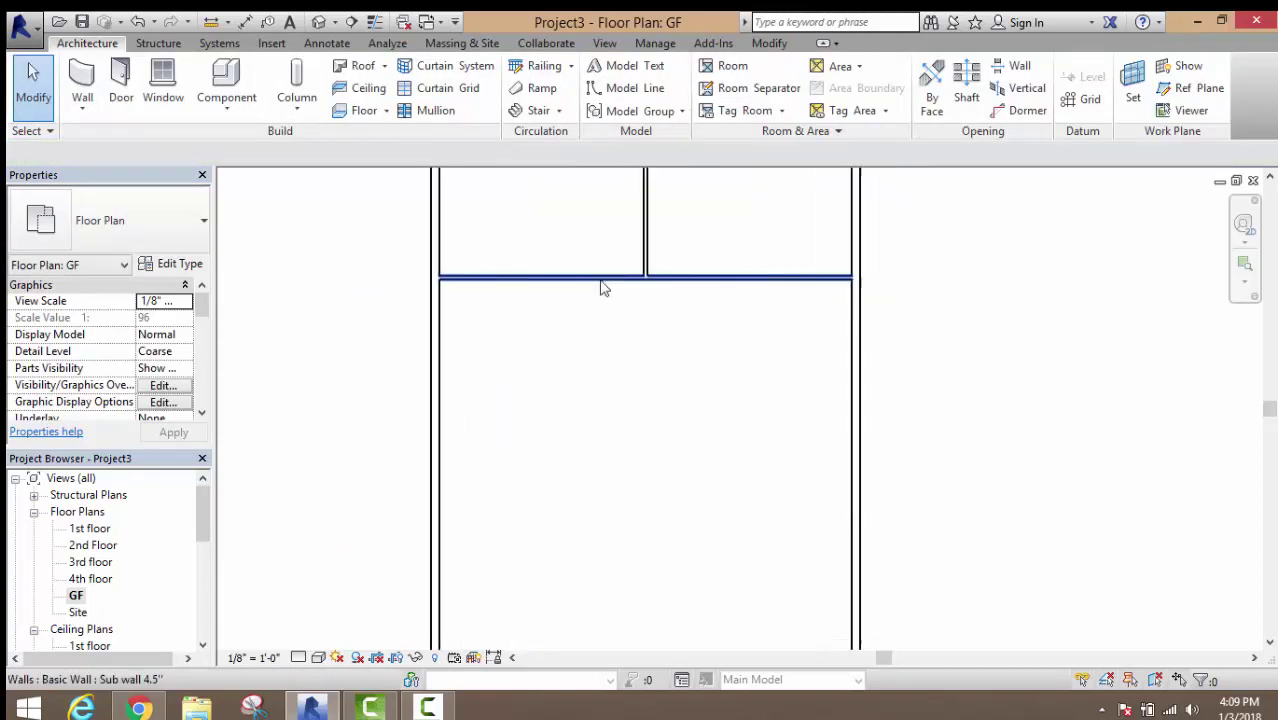
left_click(608, 46)
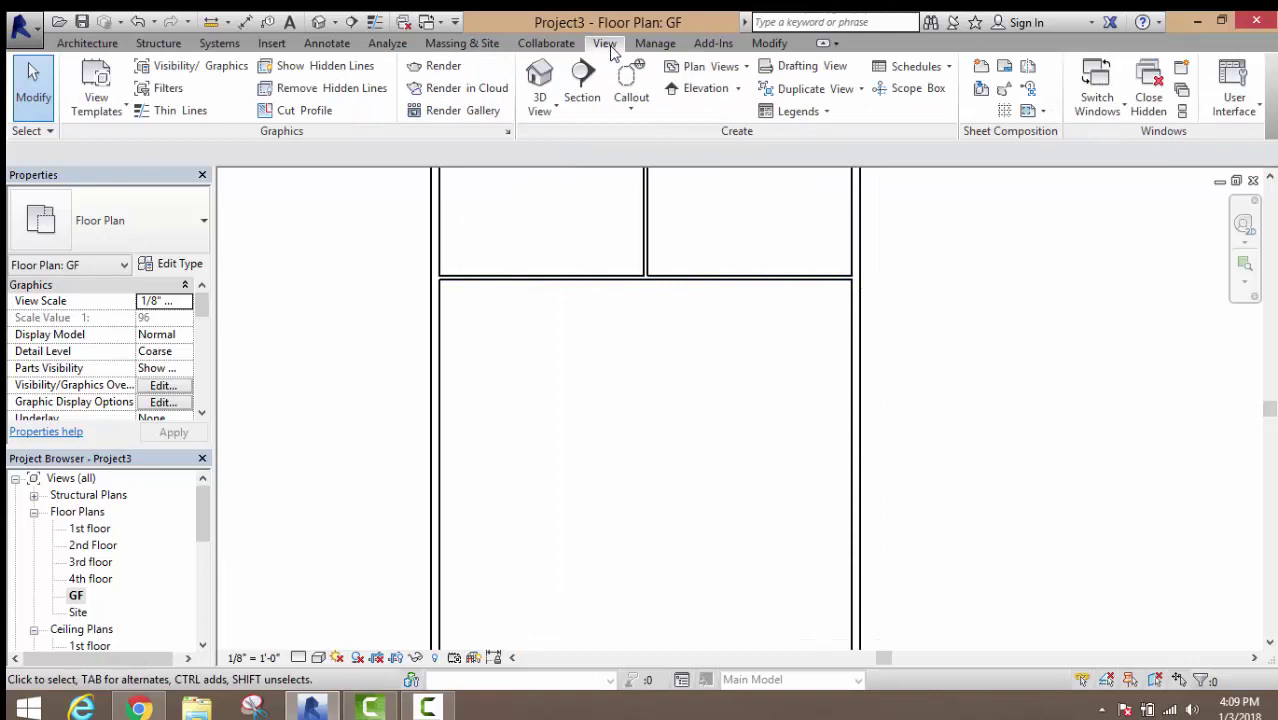
- Open the 3D view and frame the 40' by 60' building with its partitioned rooms
left_click(539, 80)
scroll(633, 436, "down", 1)
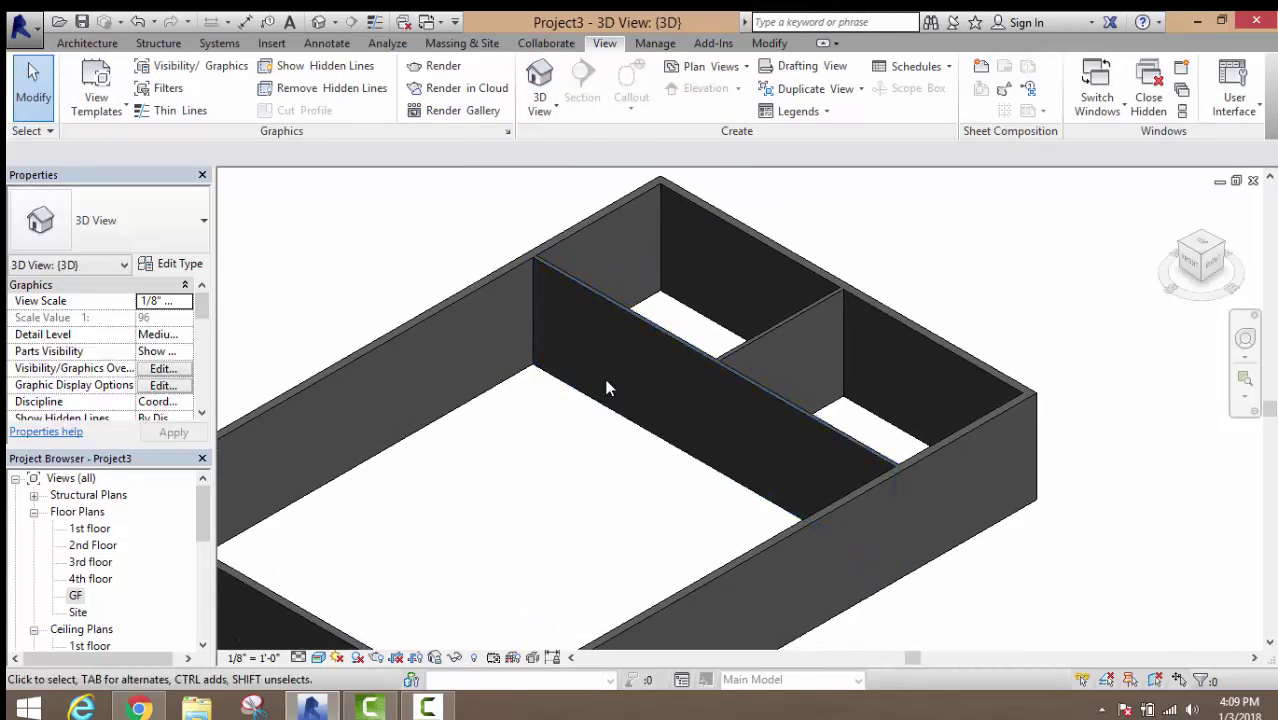
scroll(608, 388, "up", 1)
scroll(606, 386, "down", 1)
scroll(590, 405, "down", 2)
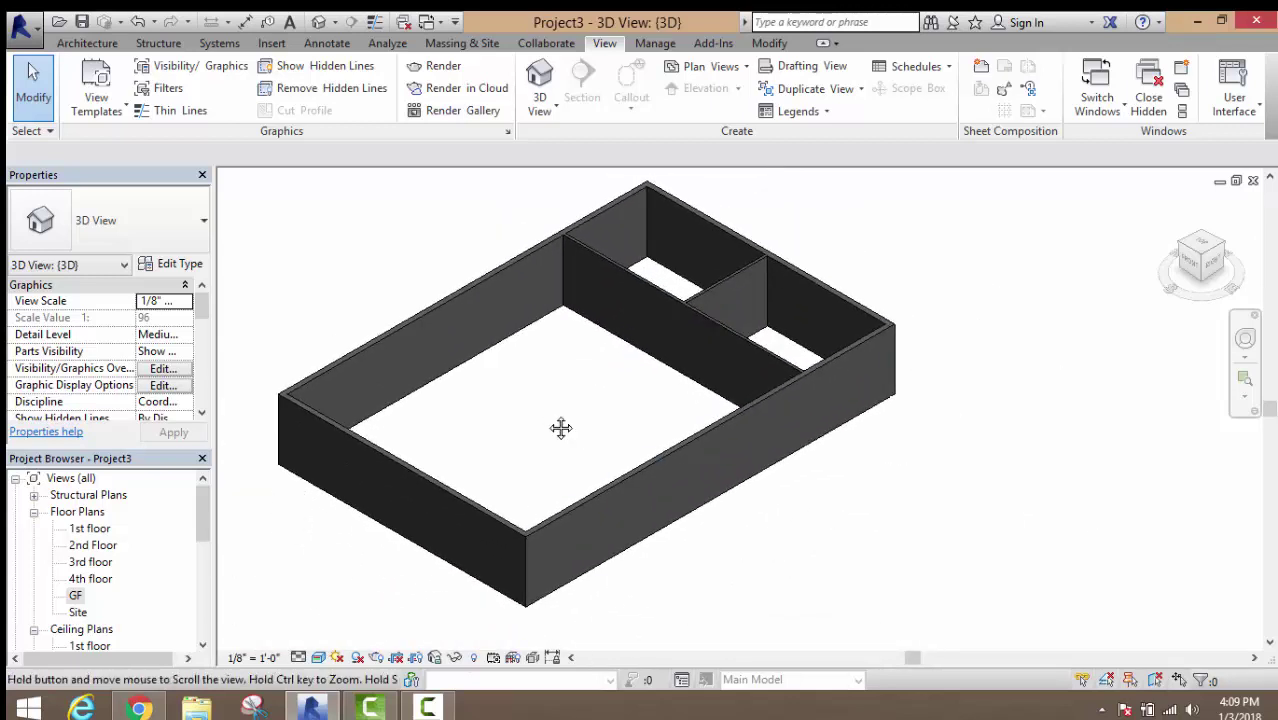
middle_click_drag(562, 428, 549, 437)
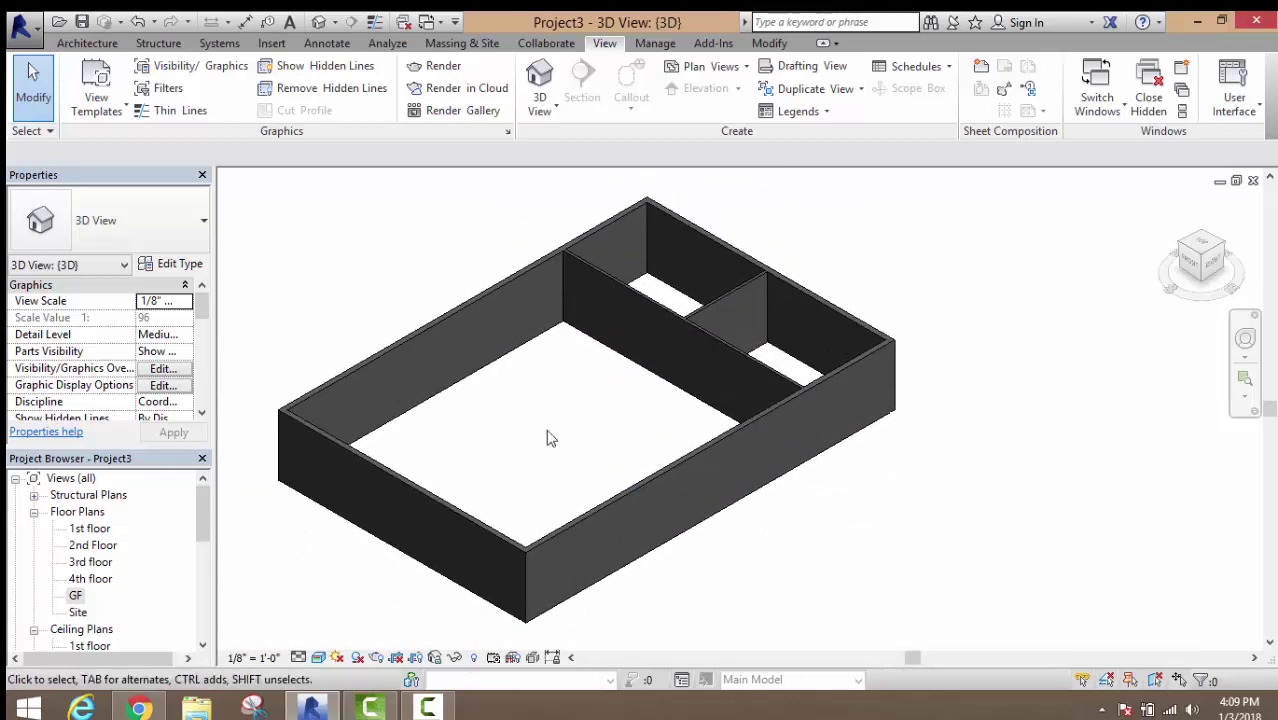
middle_click_drag(550, 447, 577, 449)
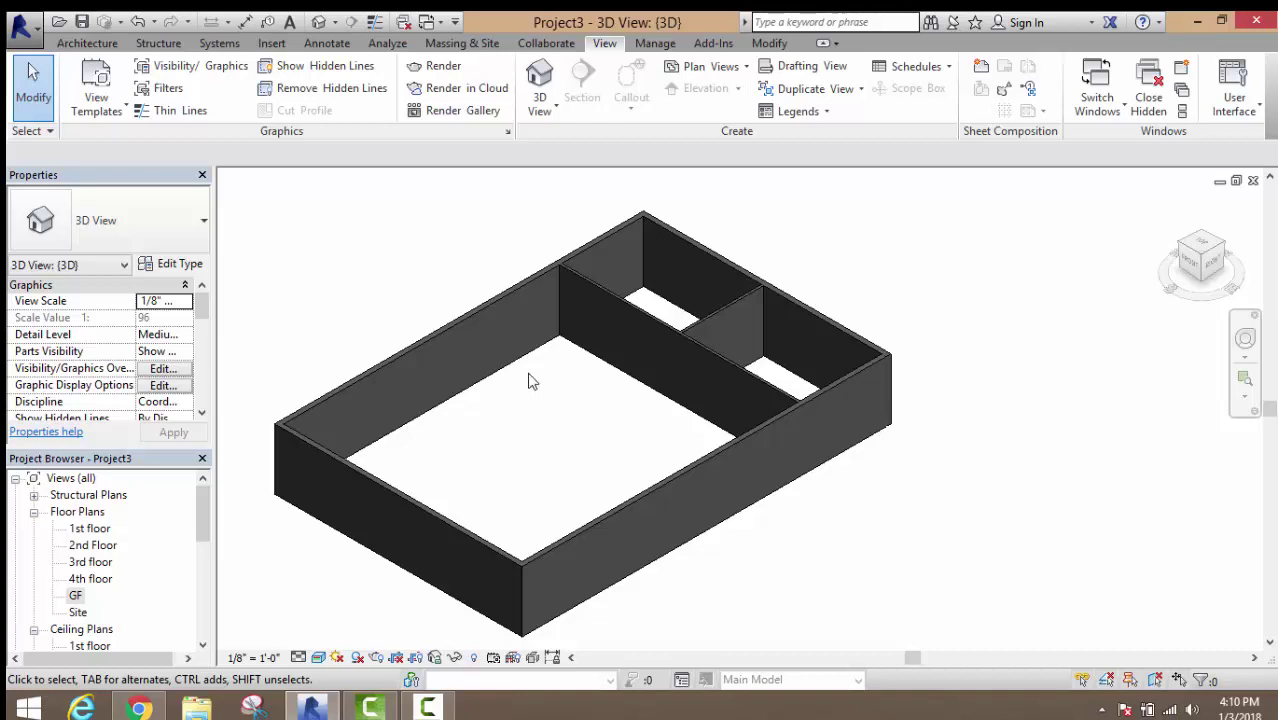
left_click(90, 43)
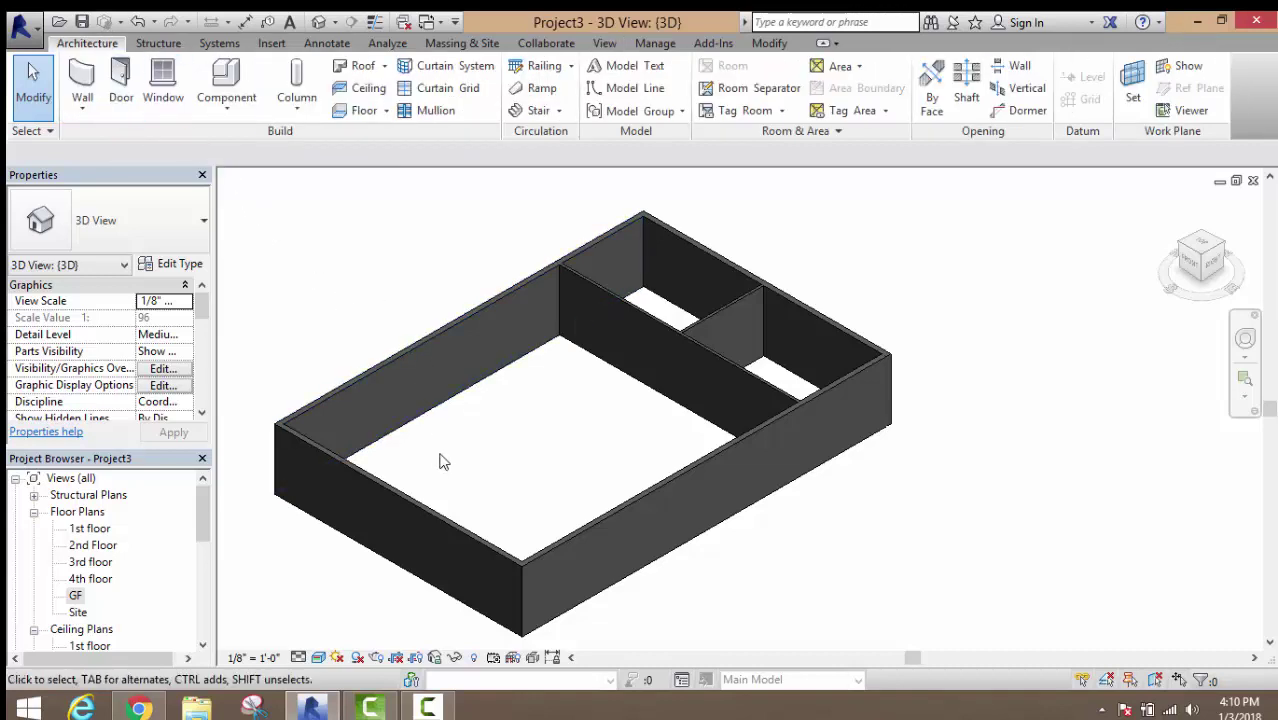